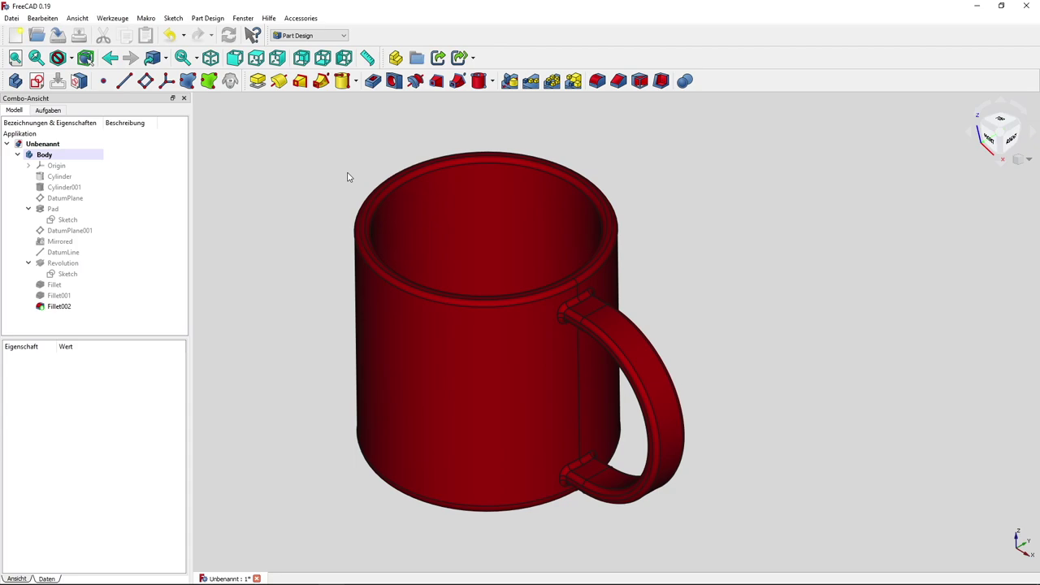
Look over the finished red mug, then create a new empty document, Unbenannt1.
scroll(334, 223, "down", 3)
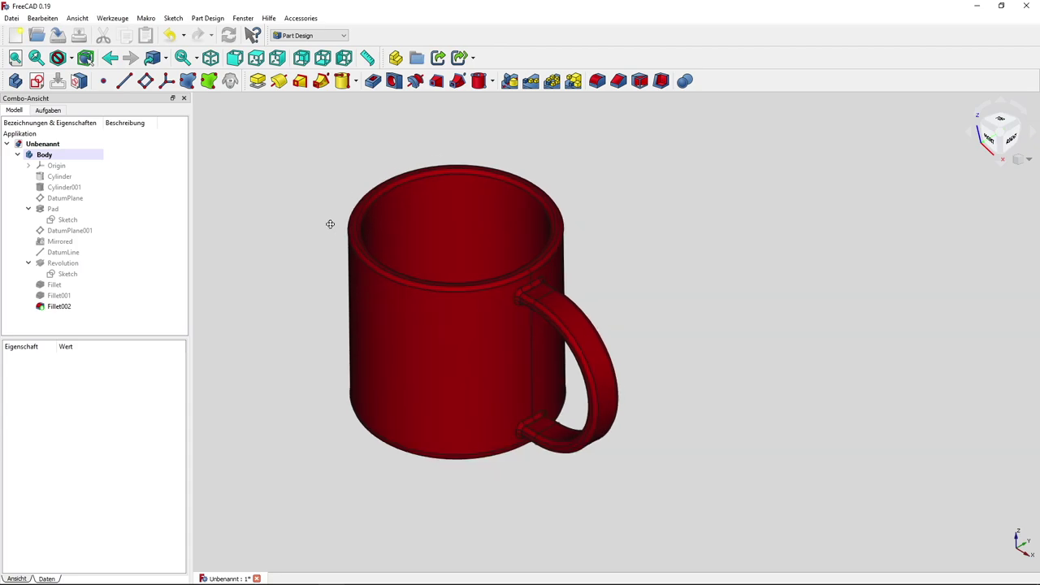
middle_click_drag(316, 225, 295, 214)
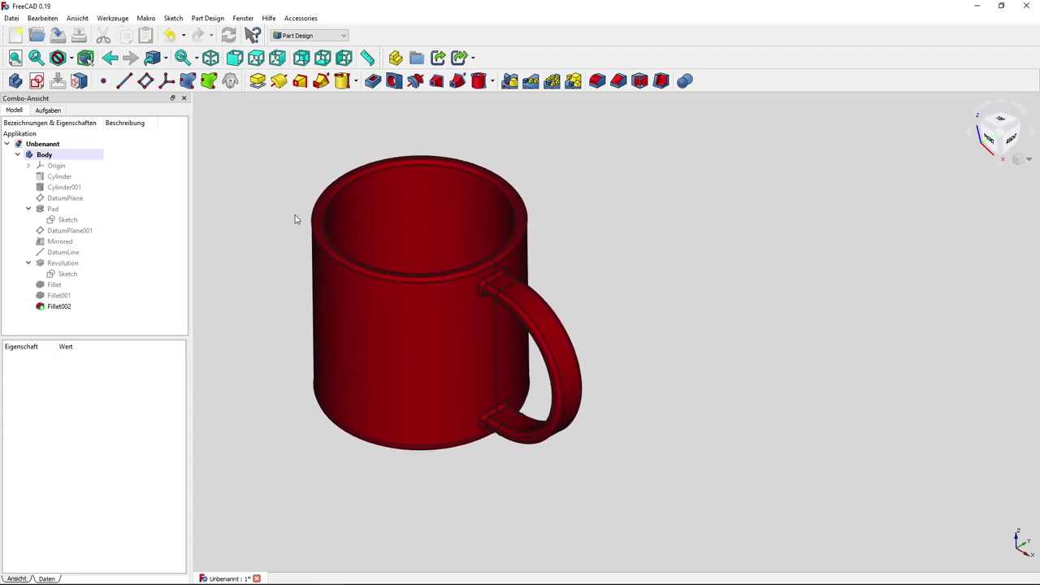
scroll(295, 219, "up", 1)
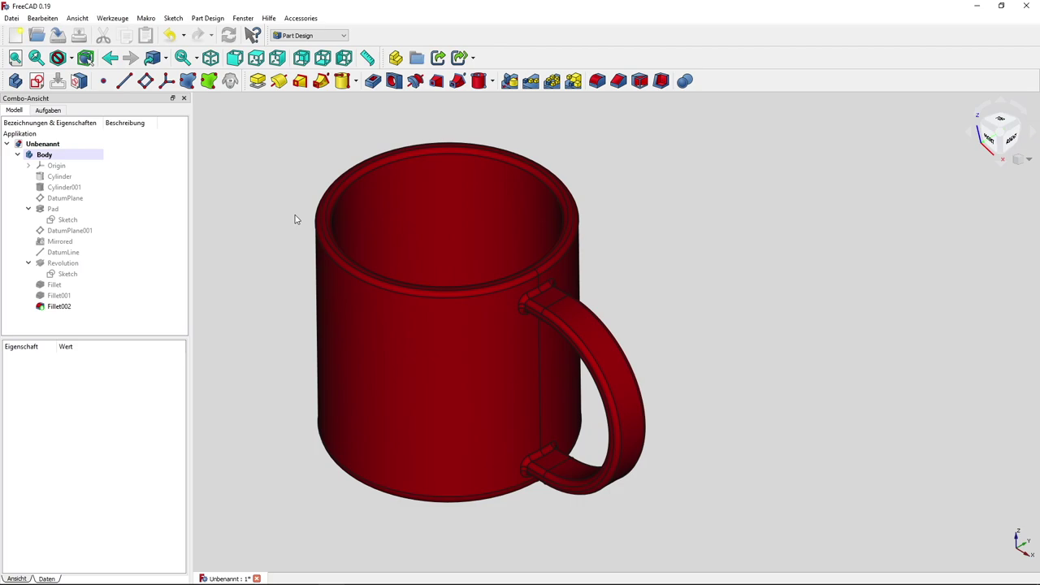
mouse_move(295, 220)
middle_mouse_down()
mouse_move(320, 225)
mouse_move(272, 220)
middle_mouse_up()
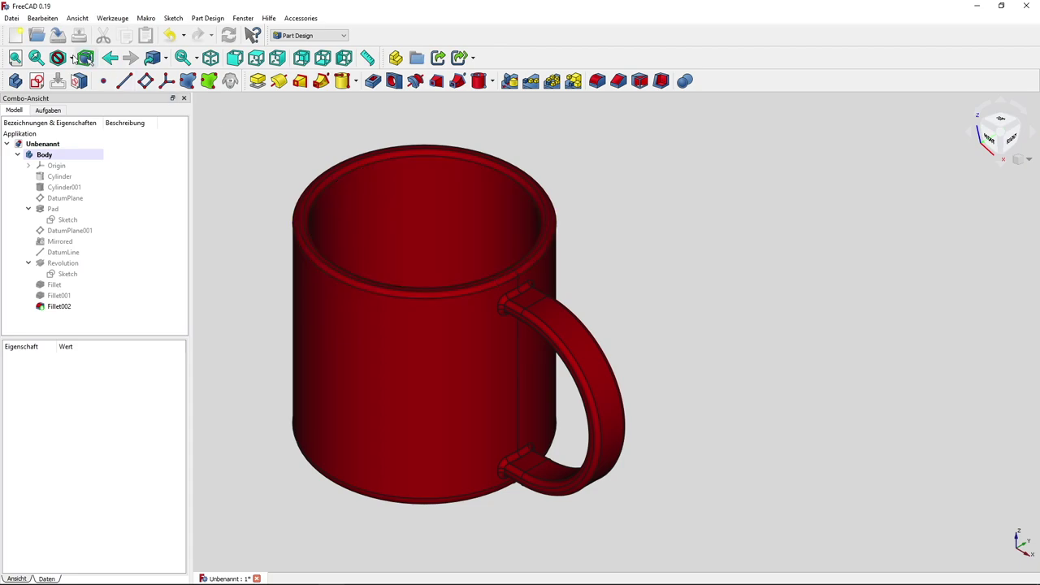
key("ctrl+n")
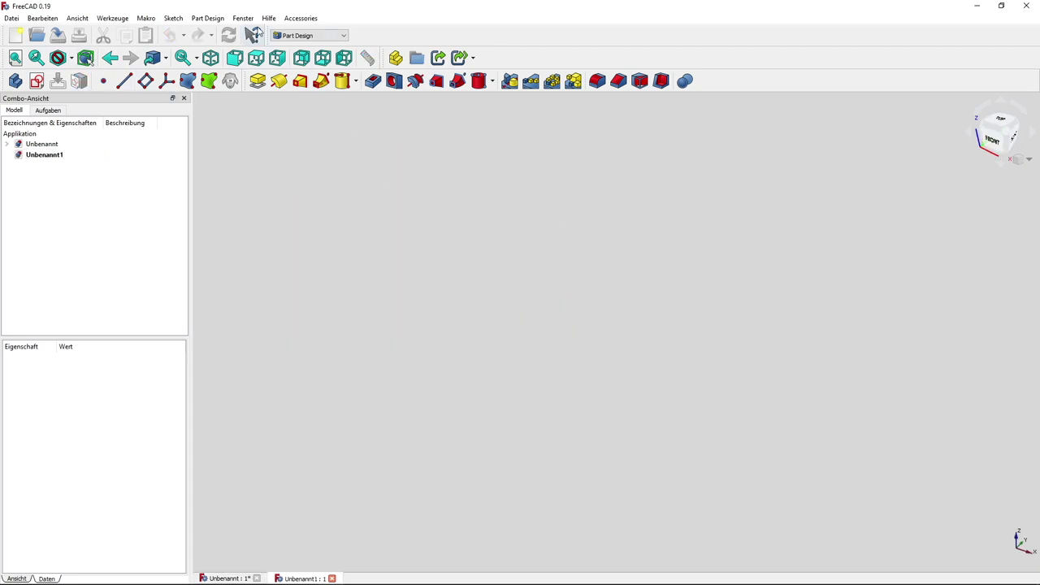
Check the version info under Hilfe > Über FreeCAD, then select the Unbenannt mug document.
left_click(268, 18)
left_click(301, 114)
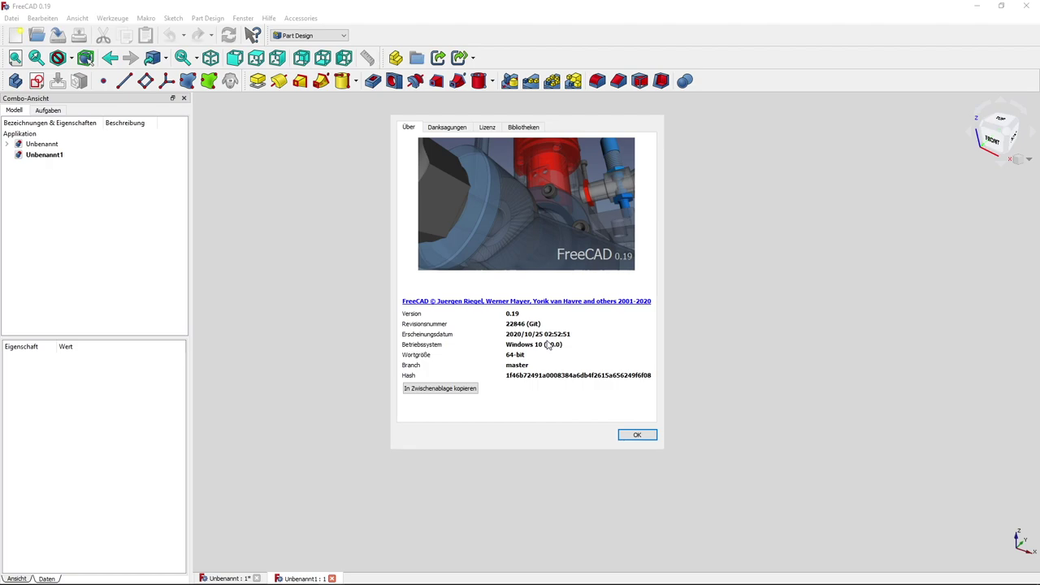
left_click(637, 436)
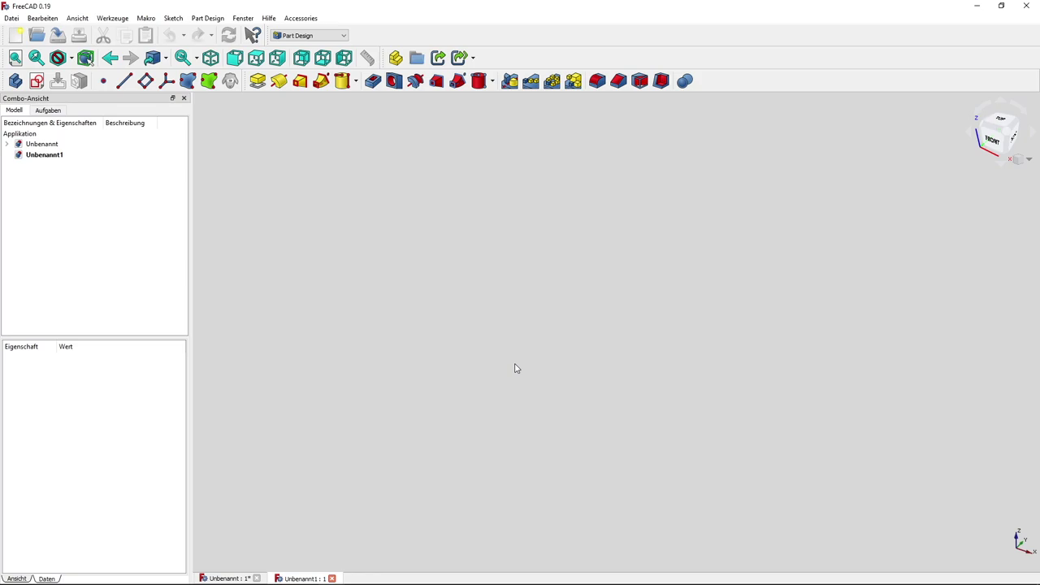
left_click(62, 146)
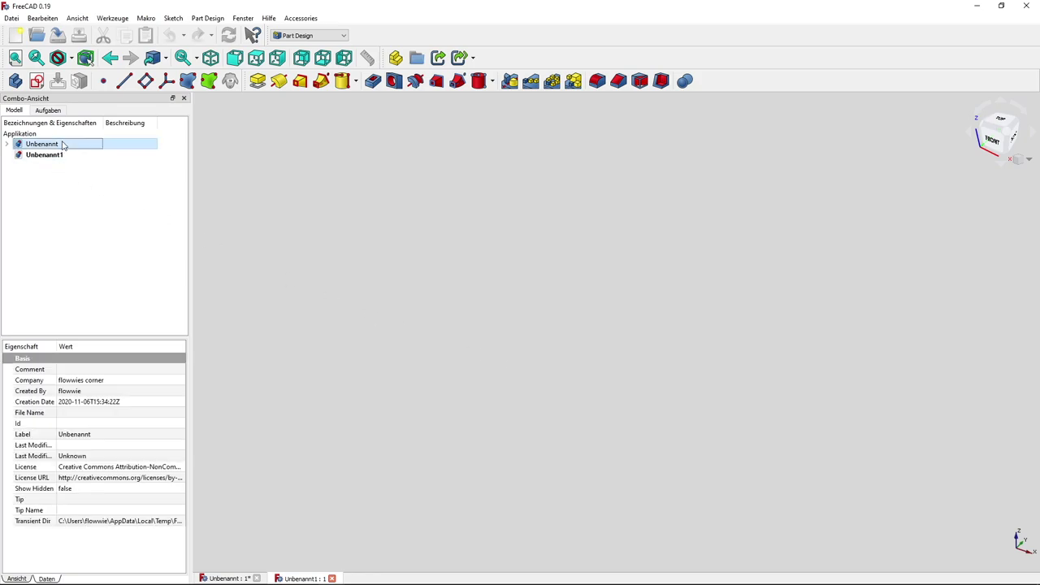
Read the original Cylinder's Radius and Height, then make Unbenannt1 the active document again.
left_click(78, 177)
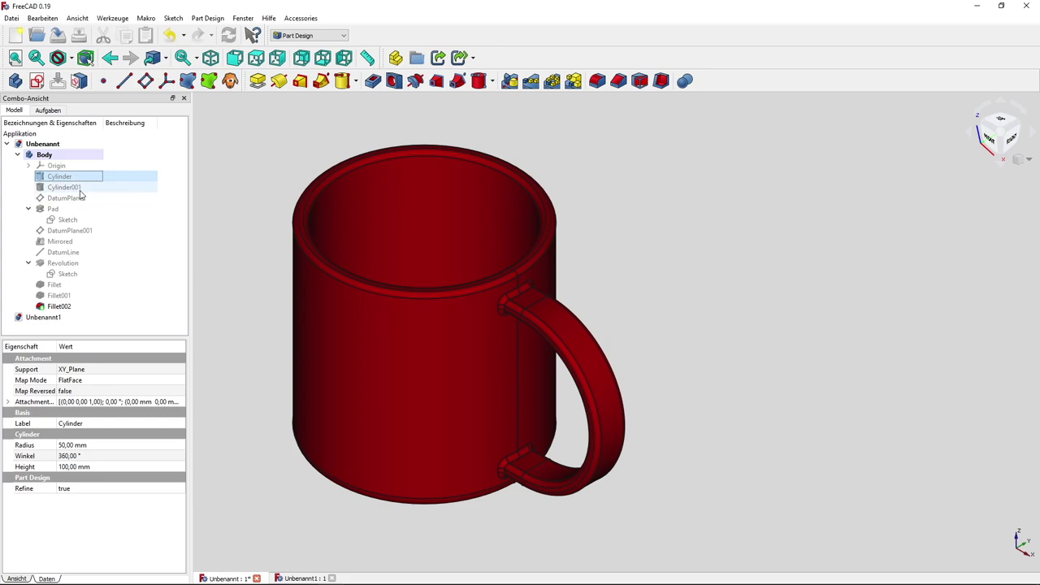
left_click(80, 188)
left_click(82, 177)
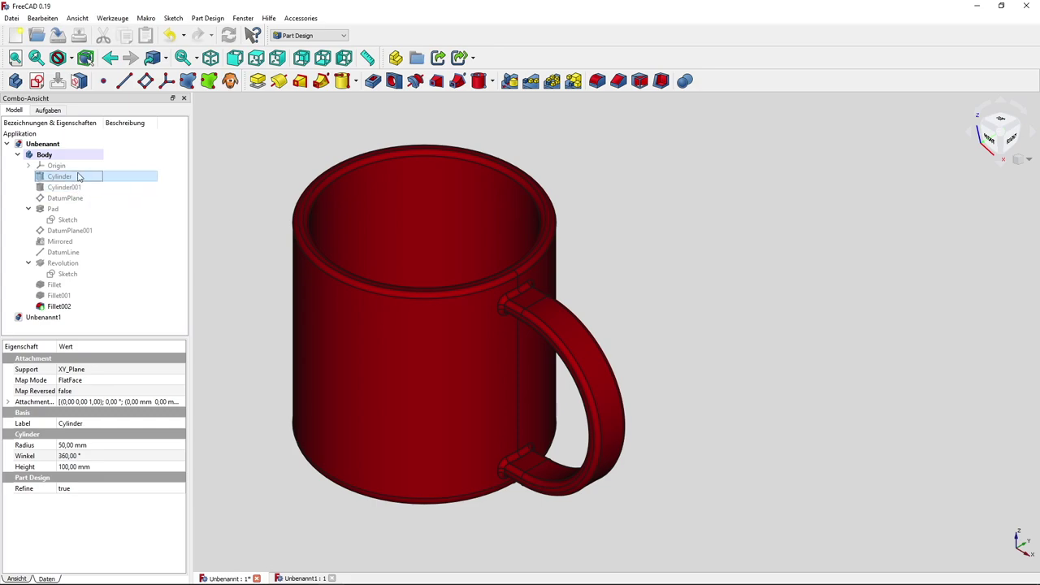
left_click(8, 145)
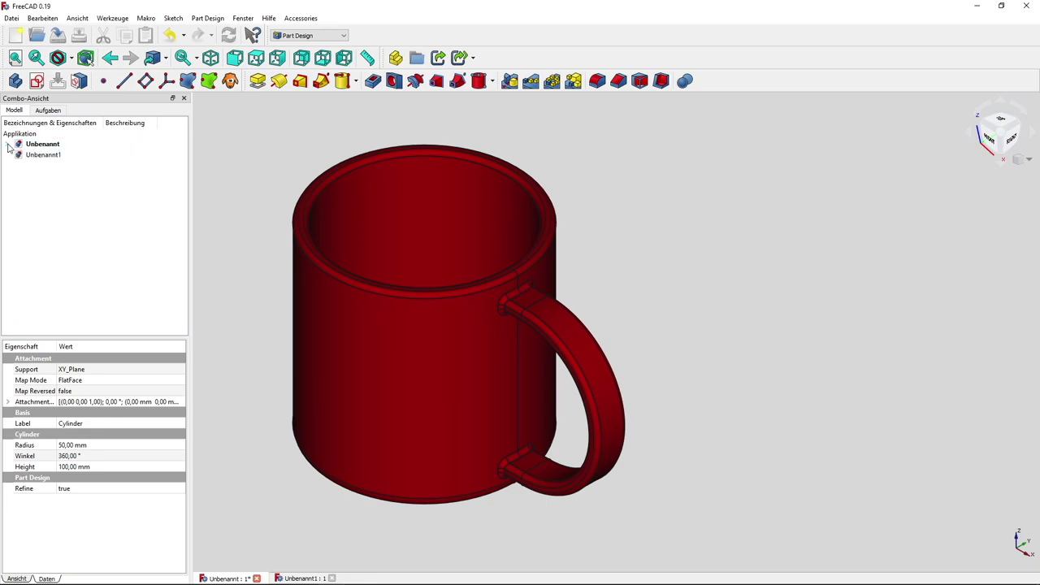
double_click(59, 155)
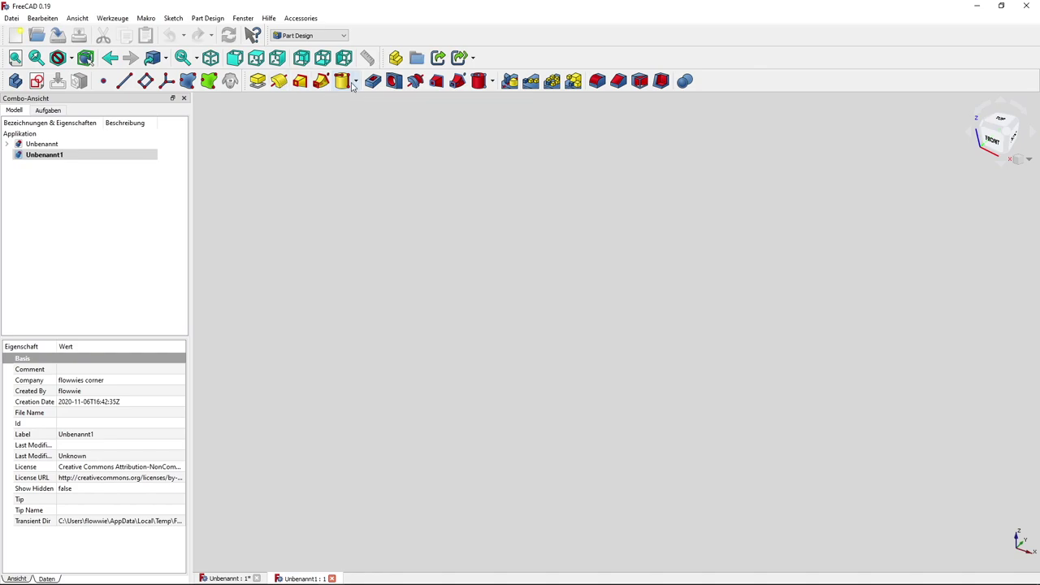
Add an additive cylinder on XY_Plane with 50 mm radius and 100 mm height.
left_click(343, 81)
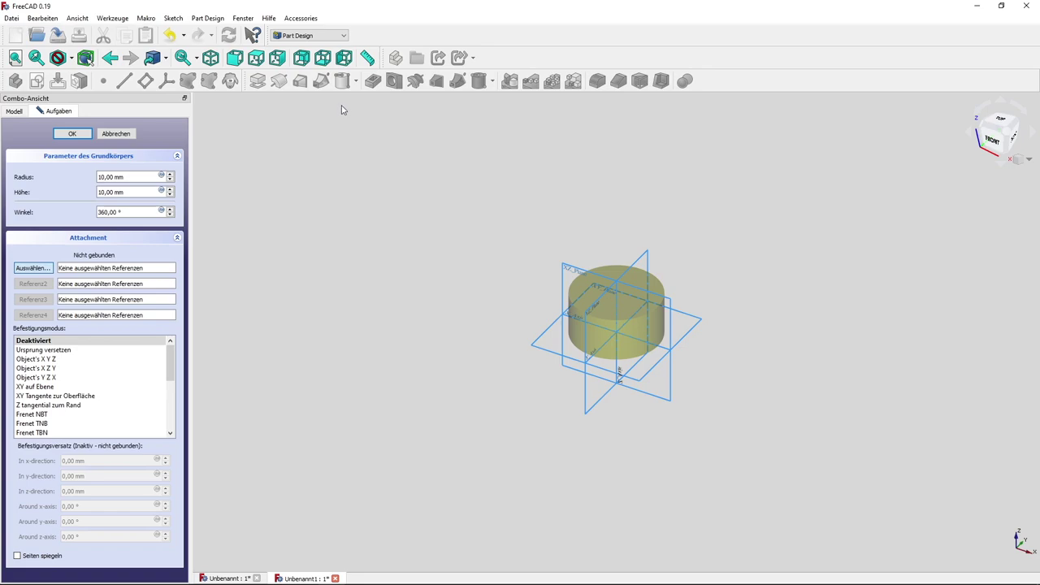
left_click(536, 352)
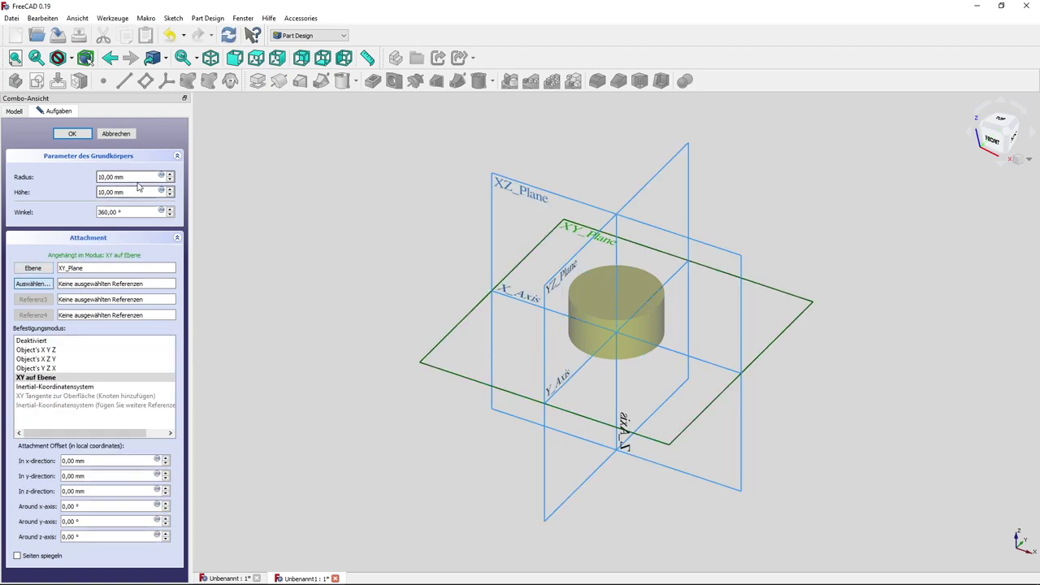
left_click_drag(126, 176, 84, 176)
type("50")
left_click(128, 192)
type("1")
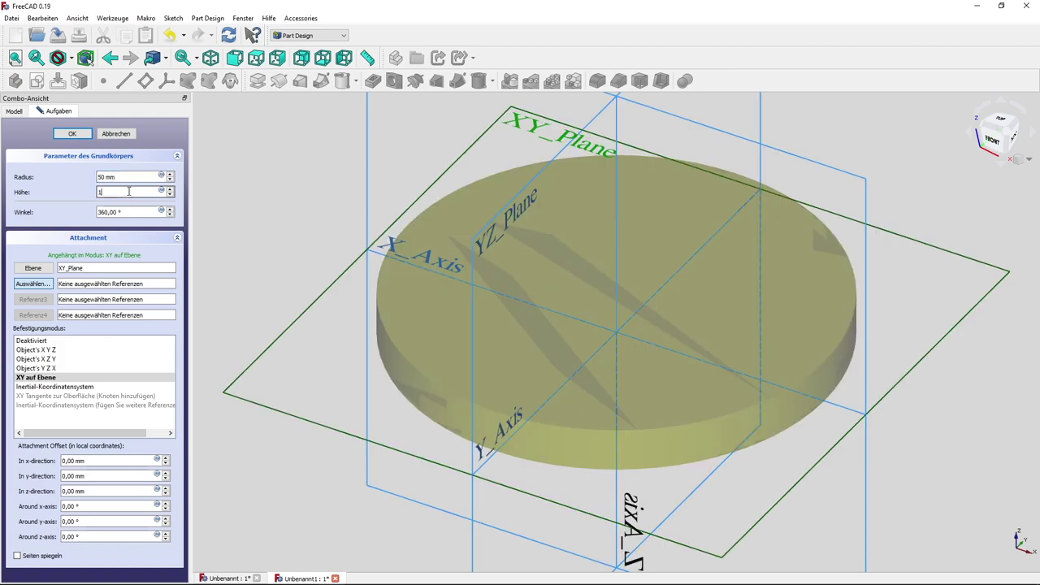
type("00")
left_click(71, 133)
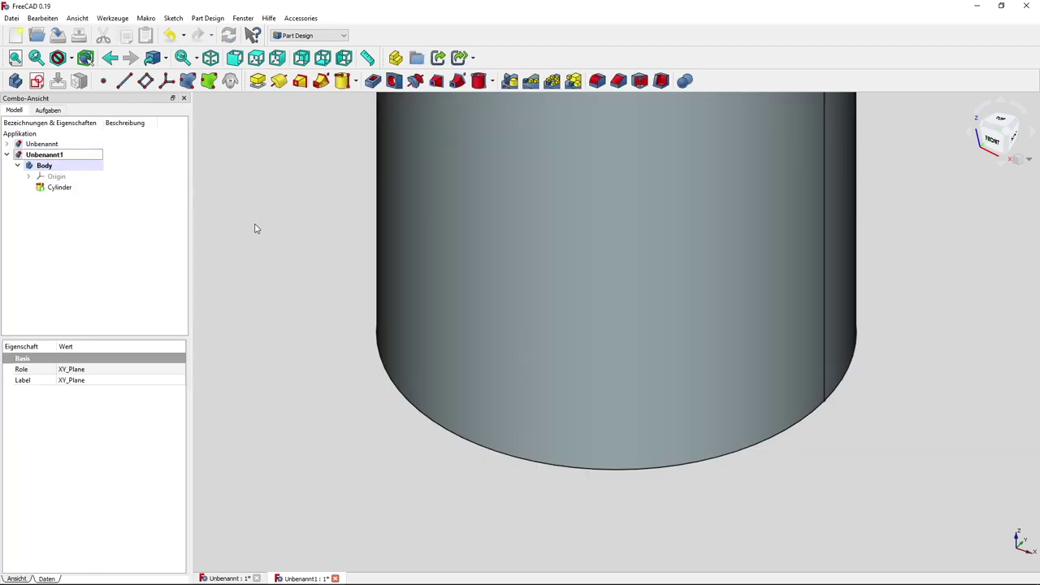
scroll(269, 226, "down", 1)
scroll(272, 269, "down", 1)
scroll(277, 276, "down", 2)
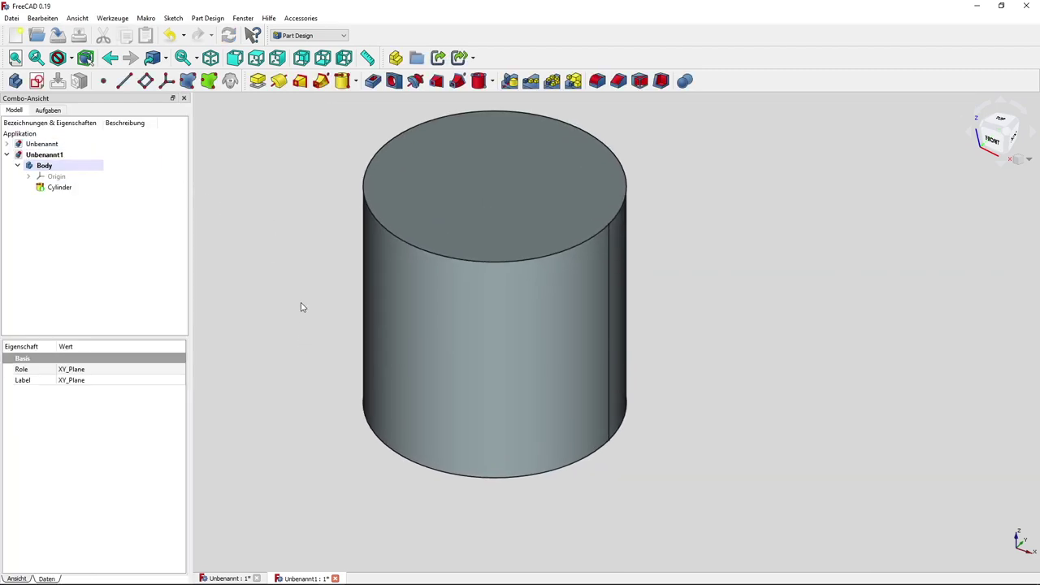
middle_click_drag(301, 308, 309, 356)
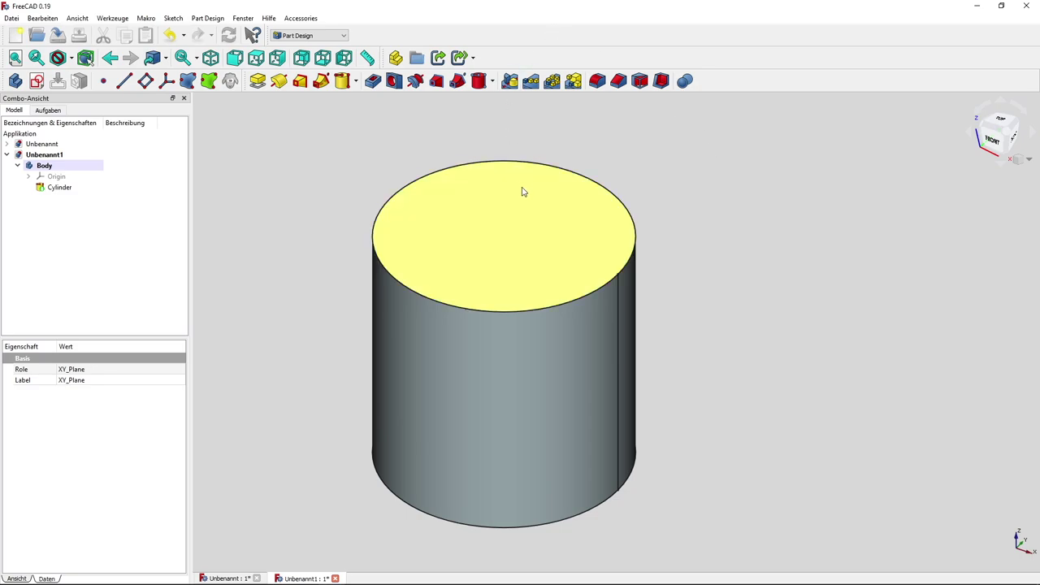
left_click(513, 242)
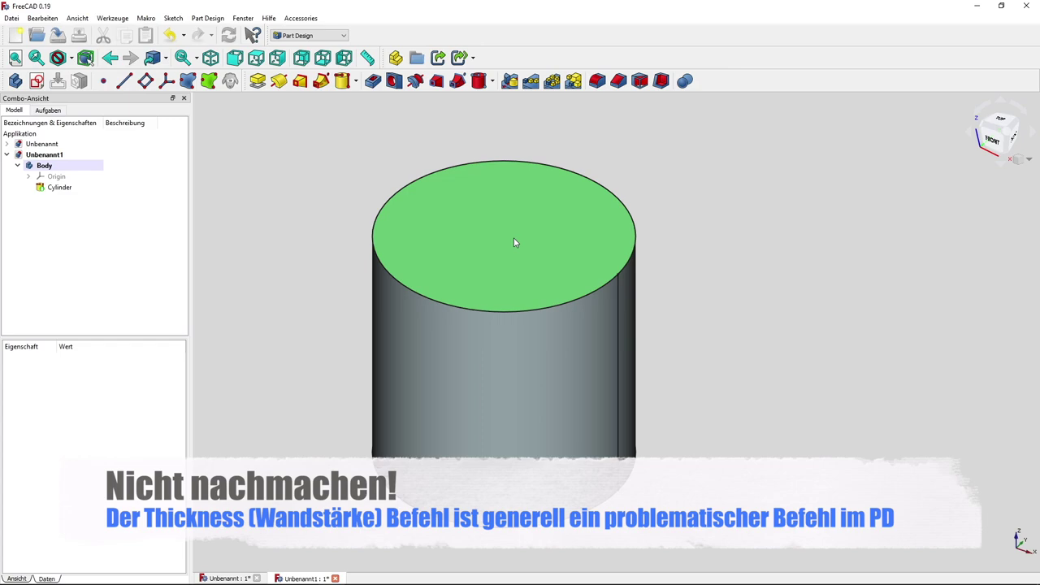
left_click(661, 80)
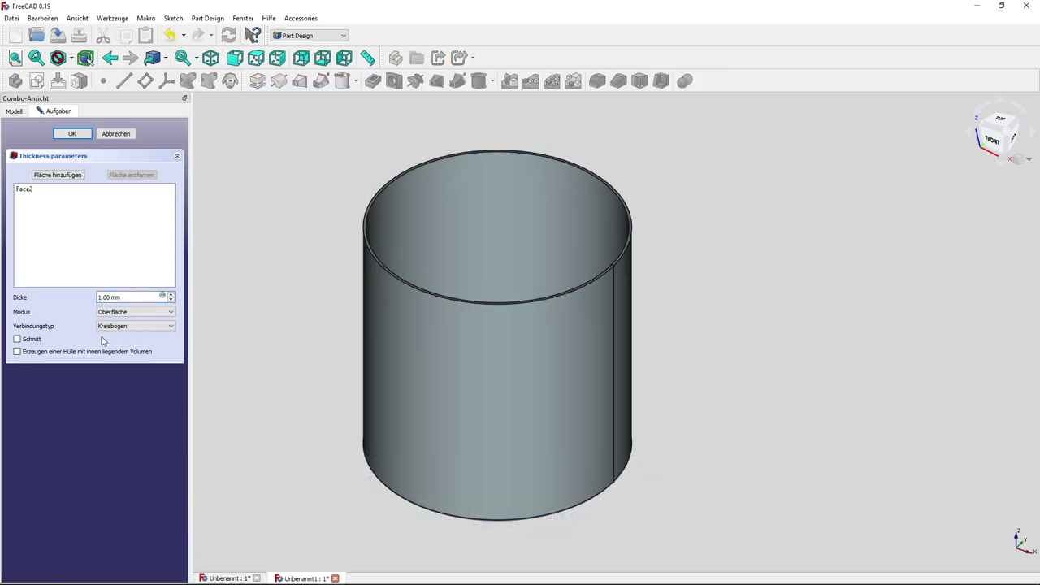
left_click(37, 353)
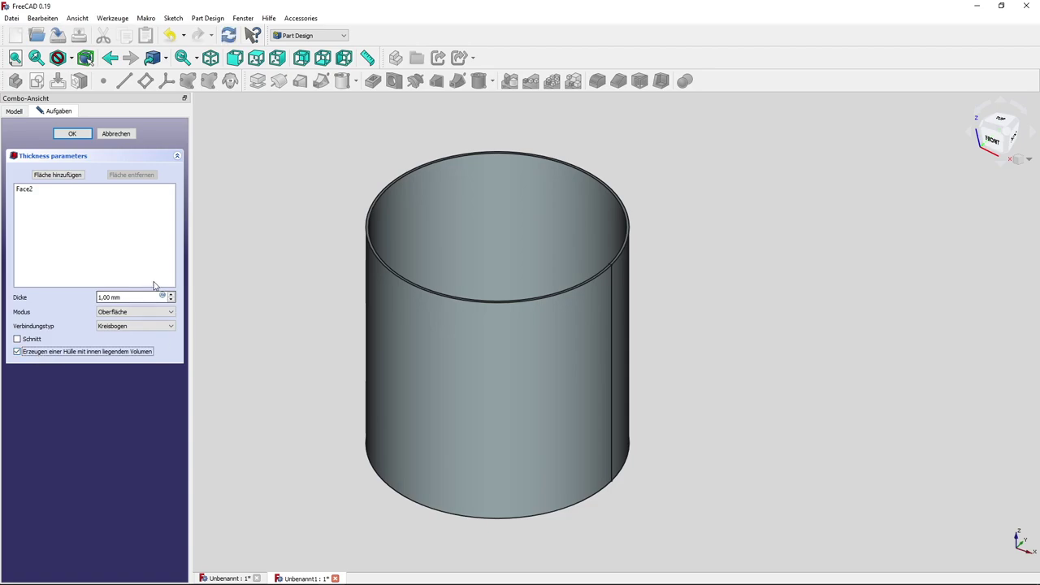
mouse_move(240, 327)
middle_mouse_down()
mouse_move(253, 313)
mouse_move(301, 329)
mouse_move(390, 381)
mouse_move(388, 358)
mouse_move(401, 412)
mouse_move(360, 325)
mouse_move(337, 343)
middle_mouse_up()
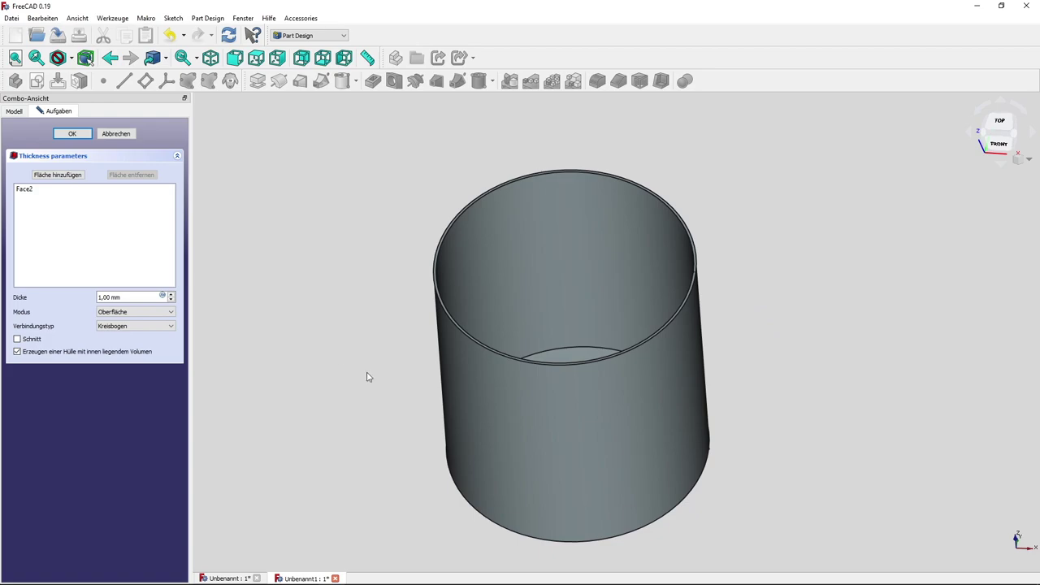
left_click(121, 134)
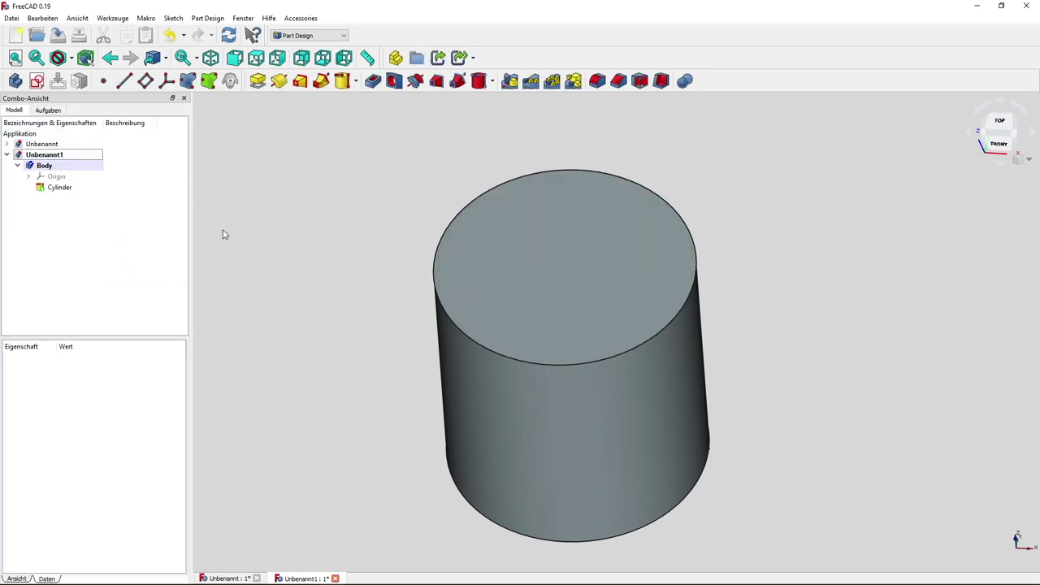
Start a subtractive cylinder on the XY plane, raised 4 mm along z.
middle_click_drag(330, 388, 316, 371)
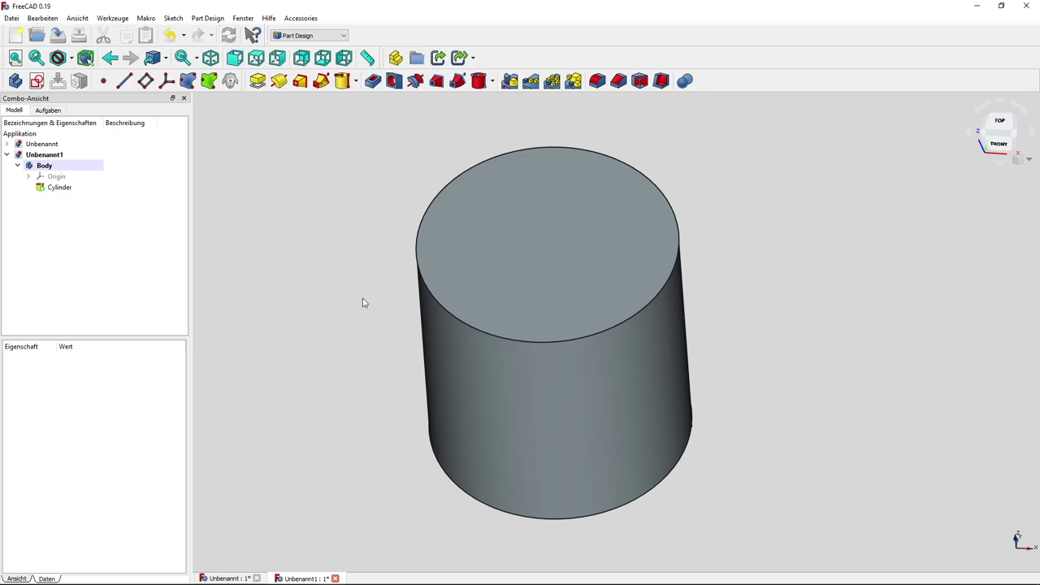
mouse_move(364, 303)
middle_mouse_down()
mouse_move(355, 365)
mouse_move(339, 388)
mouse_move(335, 369)
mouse_move(326, 378)
middle_mouse_up()
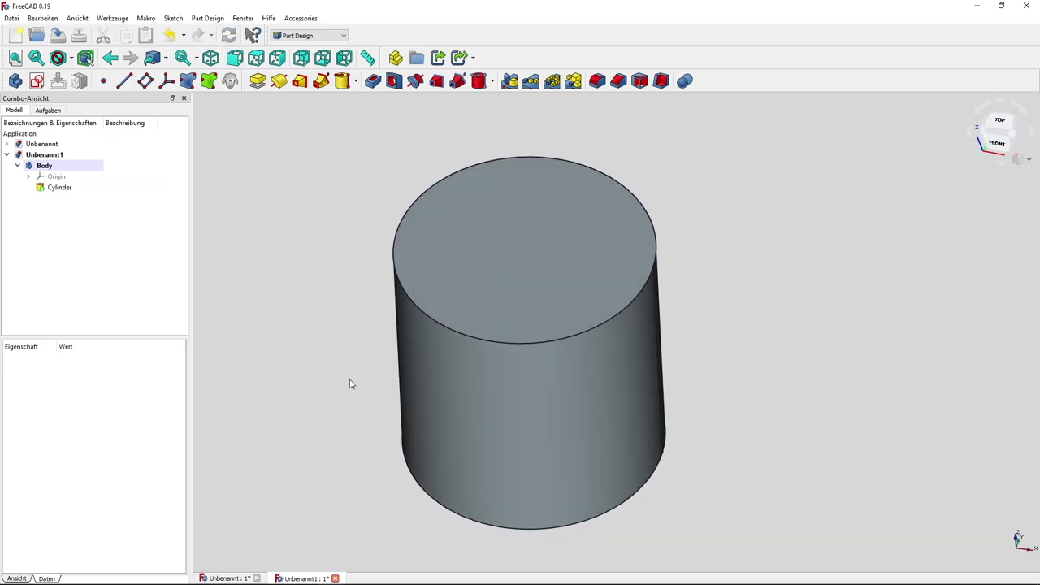
mouse_move(355, 384)
middle_mouse_down()
mouse_move(349, 400)
mouse_move(342, 383)
mouse_move(334, 390)
middle_mouse_up()
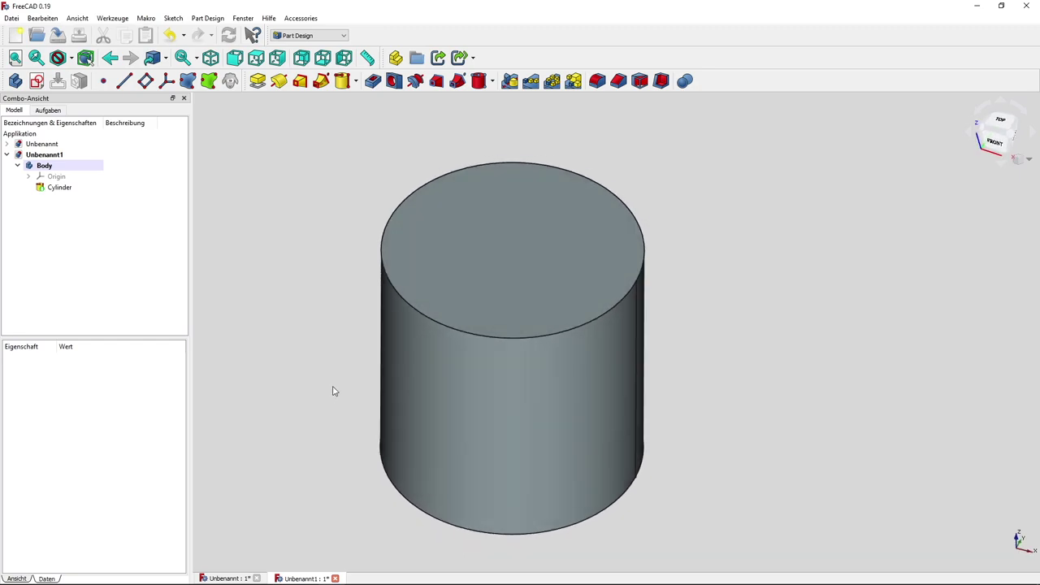
left_click(479, 80)
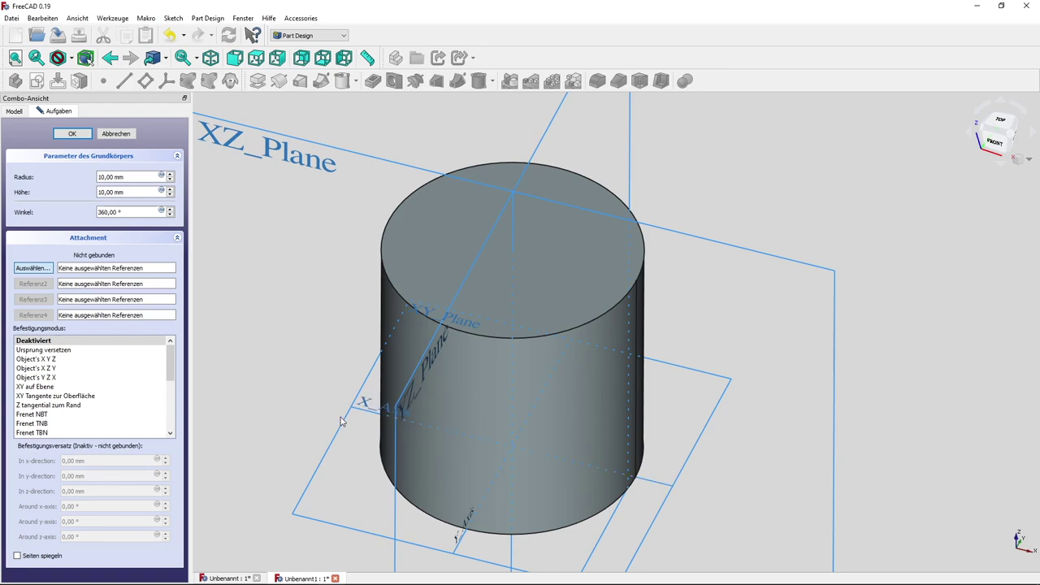
left_click(342, 420)
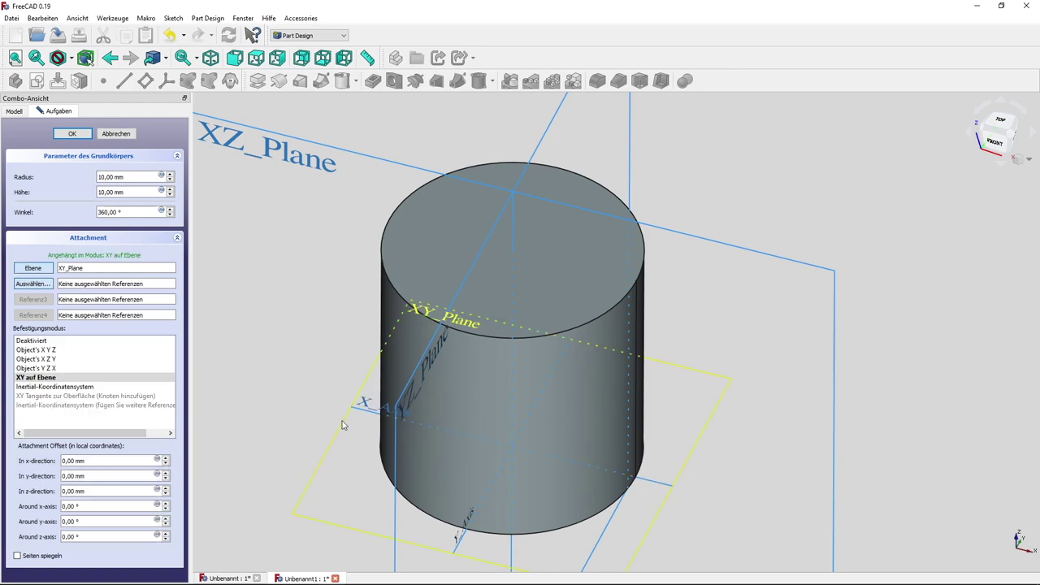
left_click(111, 492)
type("4")
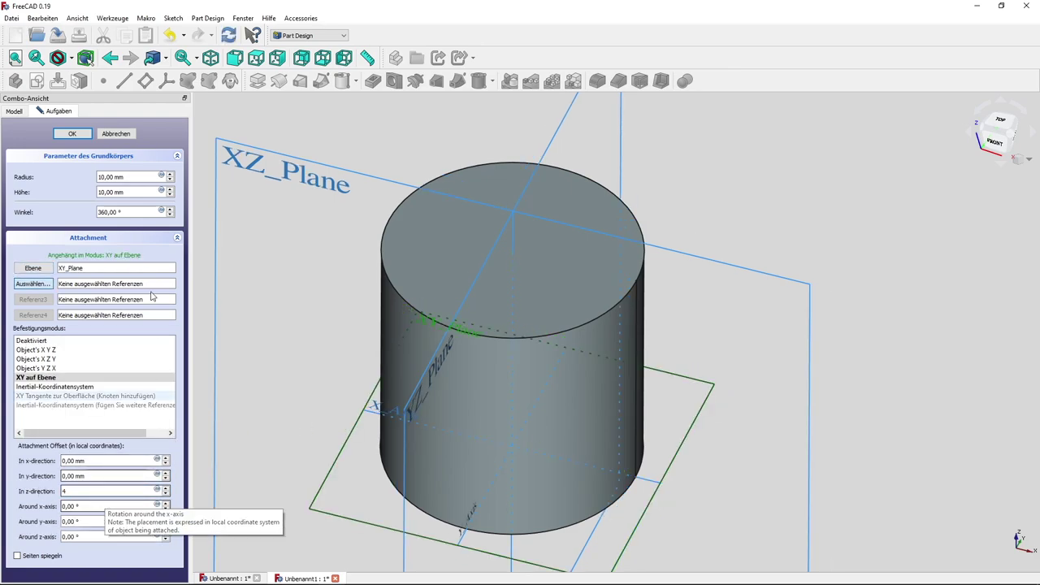
Give the subtractive cylinder 100 mm height and 44 mm radius, and confirm it.
double_click(126, 192)
left_click(126, 192)
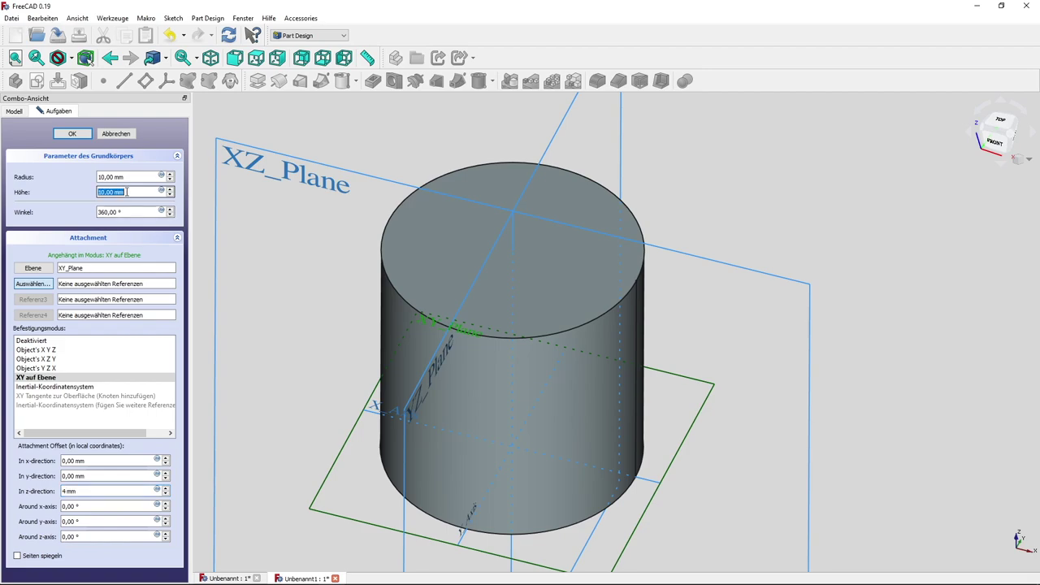
type("100")
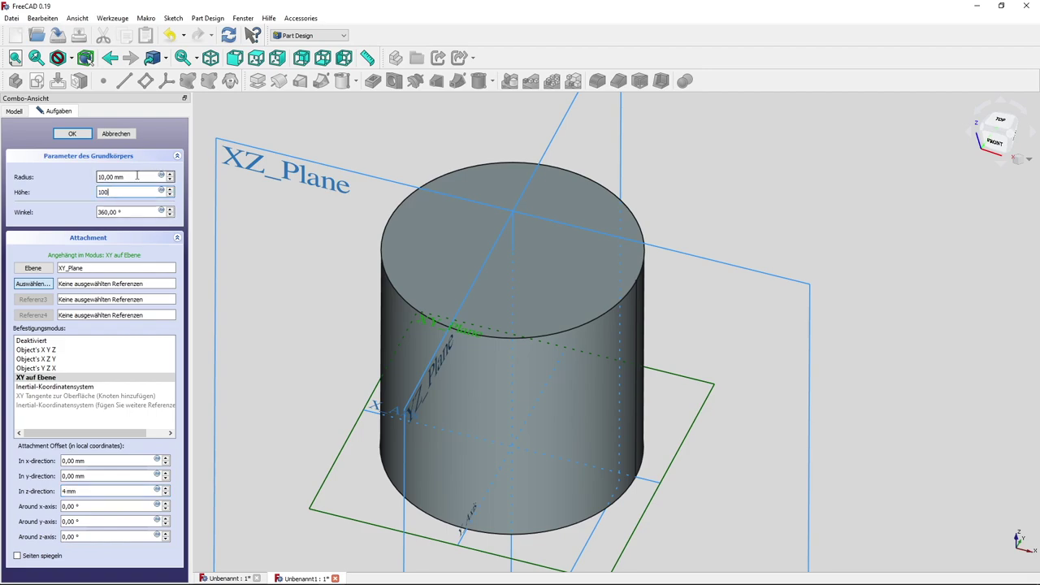
triple_click(137, 177)
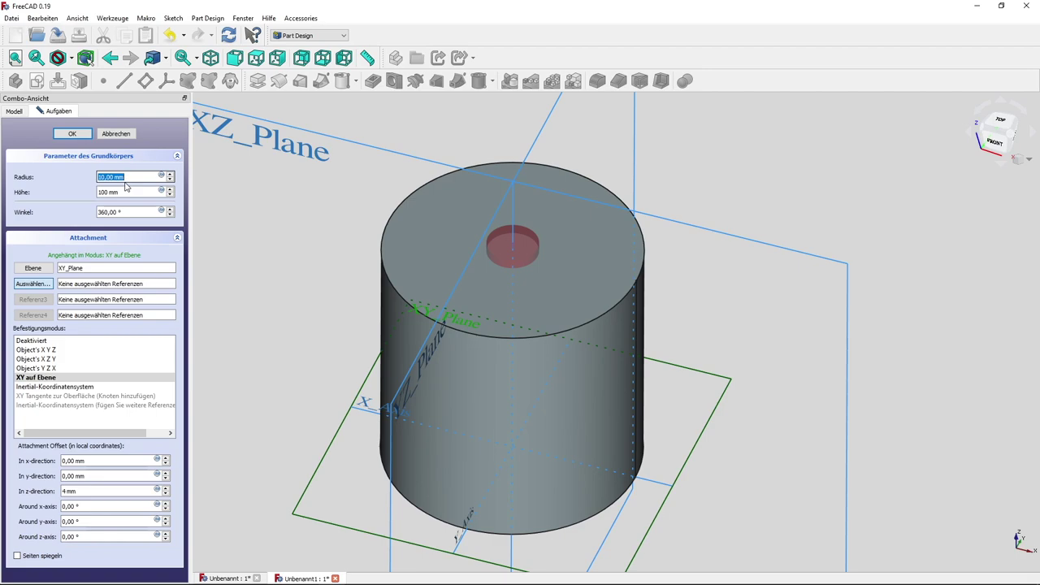
type("44")
left_click(126, 188)
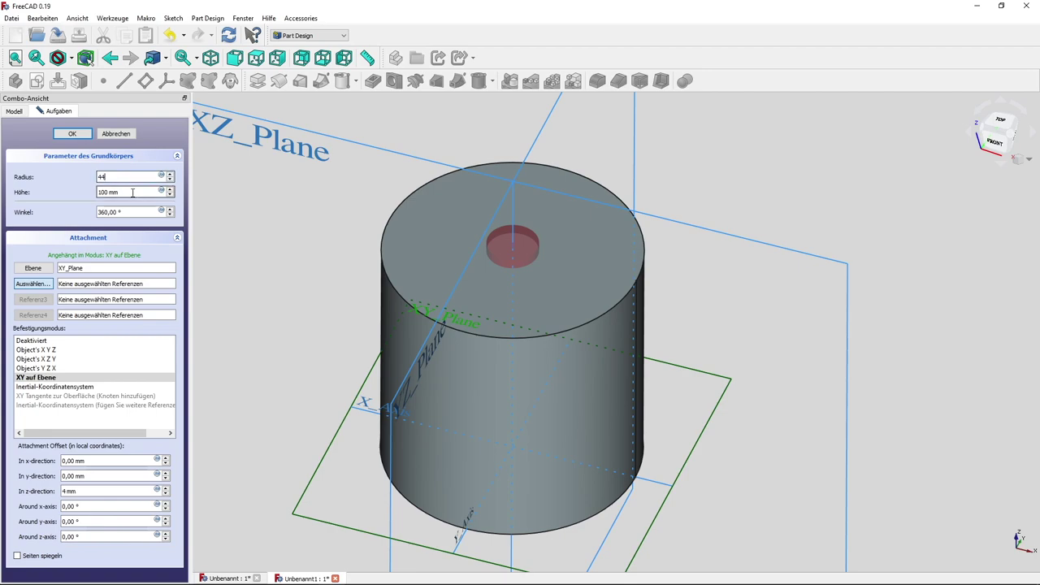
left_click(71, 133)
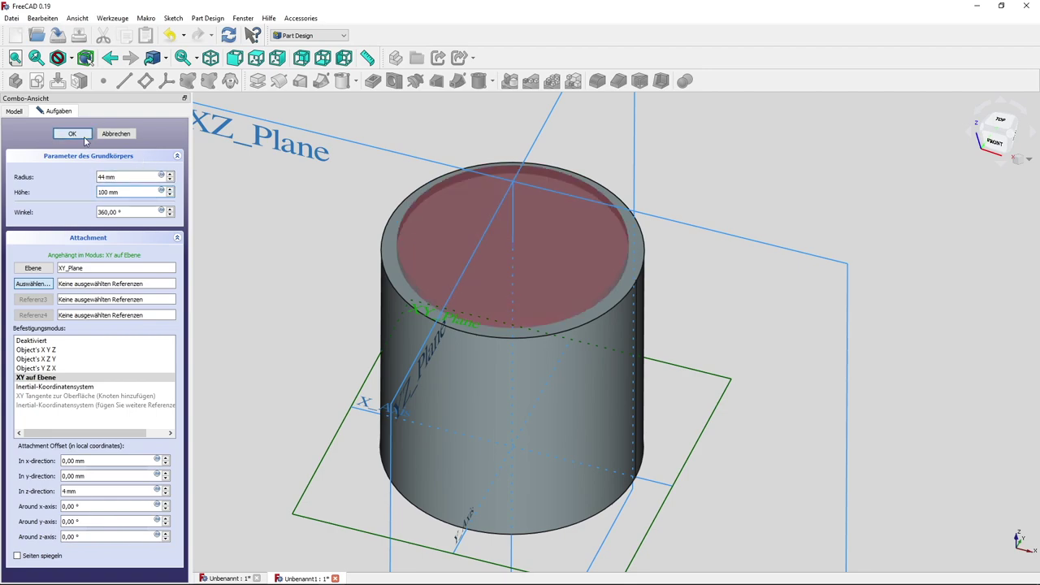
mouse_move(548, 328)
middle_mouse_down()
mouse_move(680, 421)
mouse_move(683, 439)
mouse_move(671, 332)
mouse_move(699, 362)
middle_mouse_up()
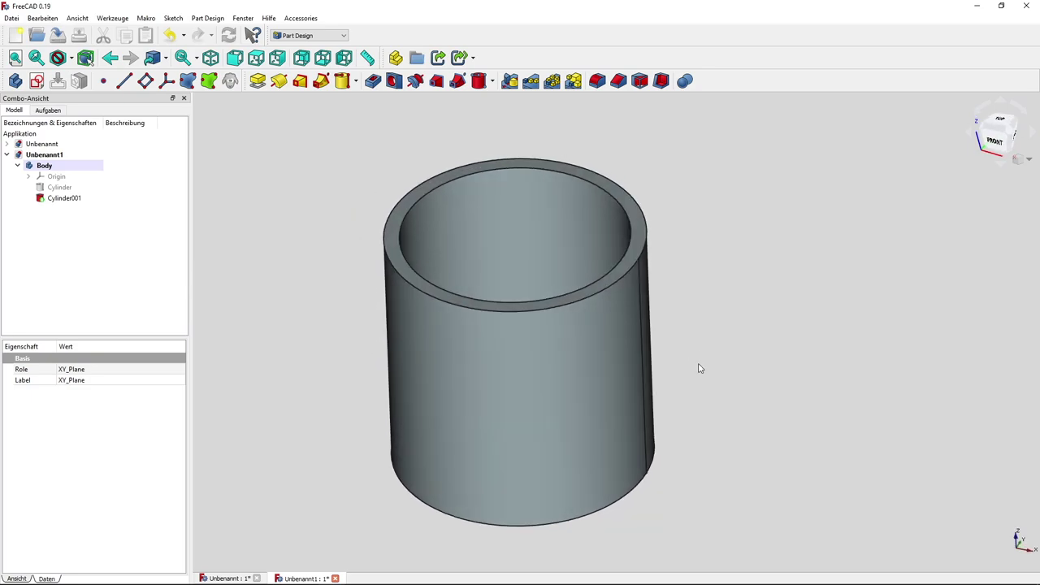
Switch to isometric view and make the Body's Origin planes and axes visible.
left_click(211, 58)
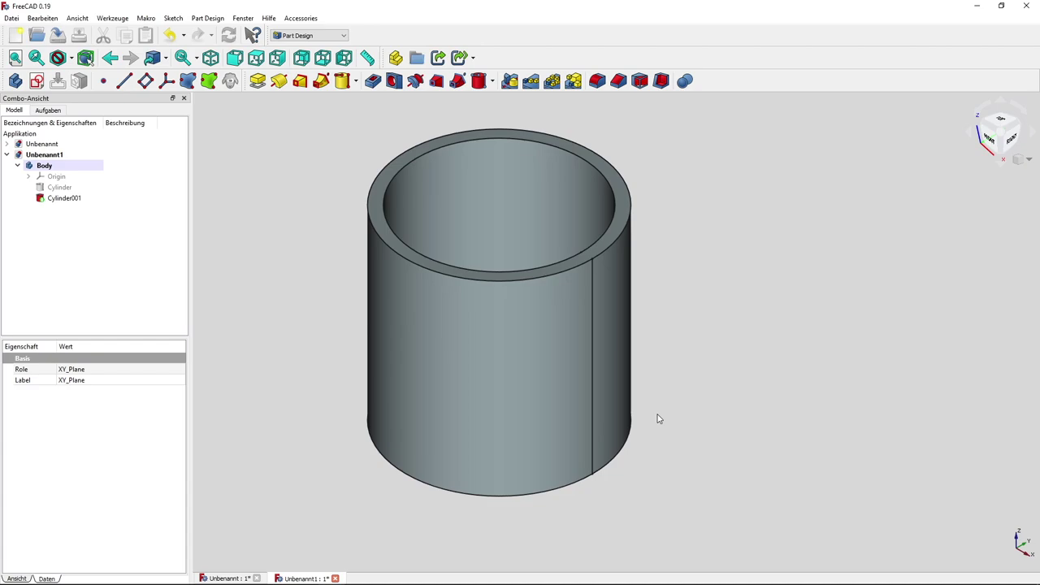
middle_click_drag(659, 418, 632, 424)
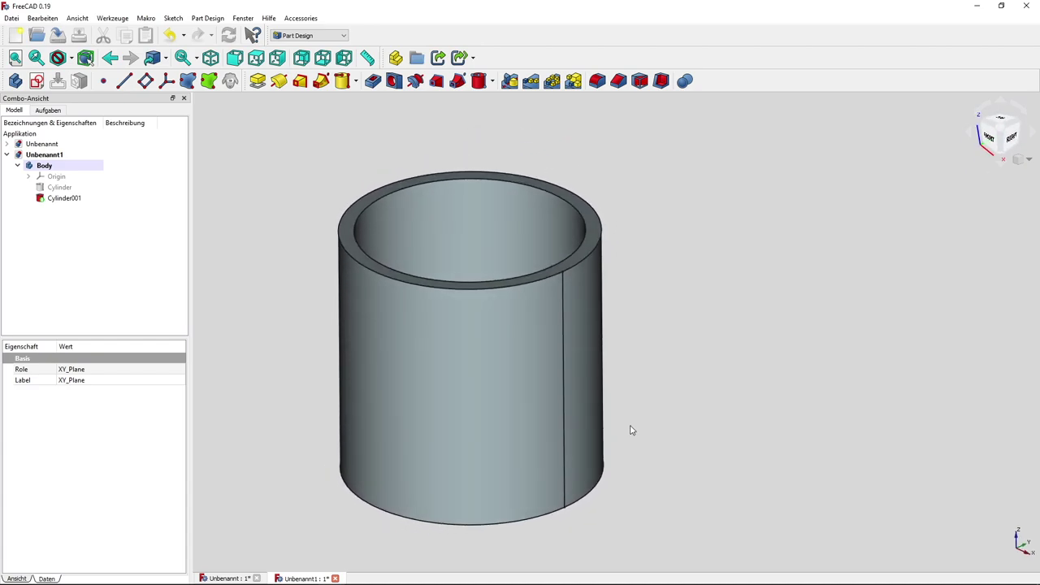
left_click(73, 177)
key("space")
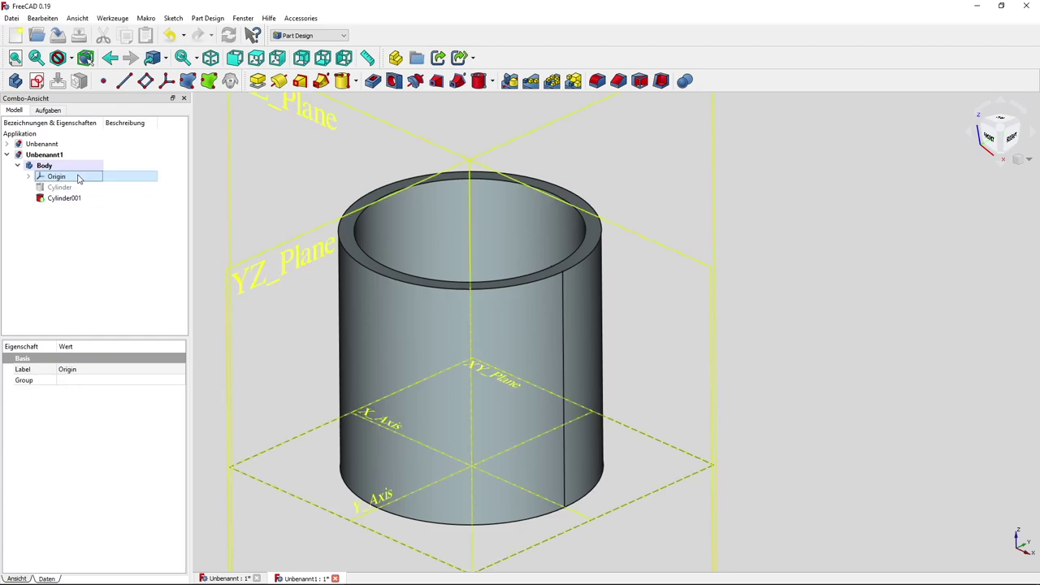
left_click(756, 268)
scroll(732, 306, "down", 2)
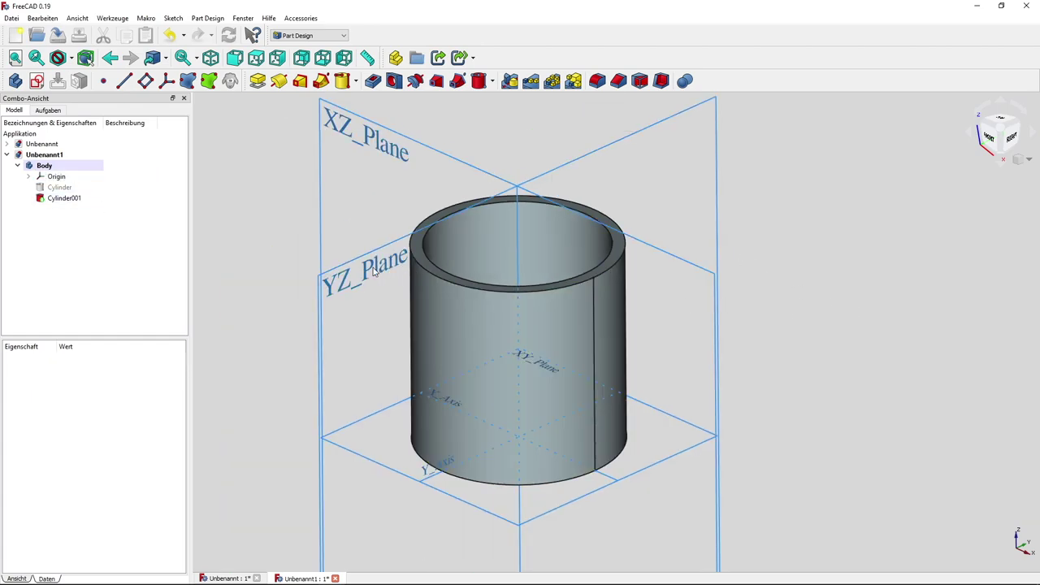
Create a datum plane on YZ_Plane offset 60 mm in the z-direction.
left_click(329, 293)
left_click(144, 83)
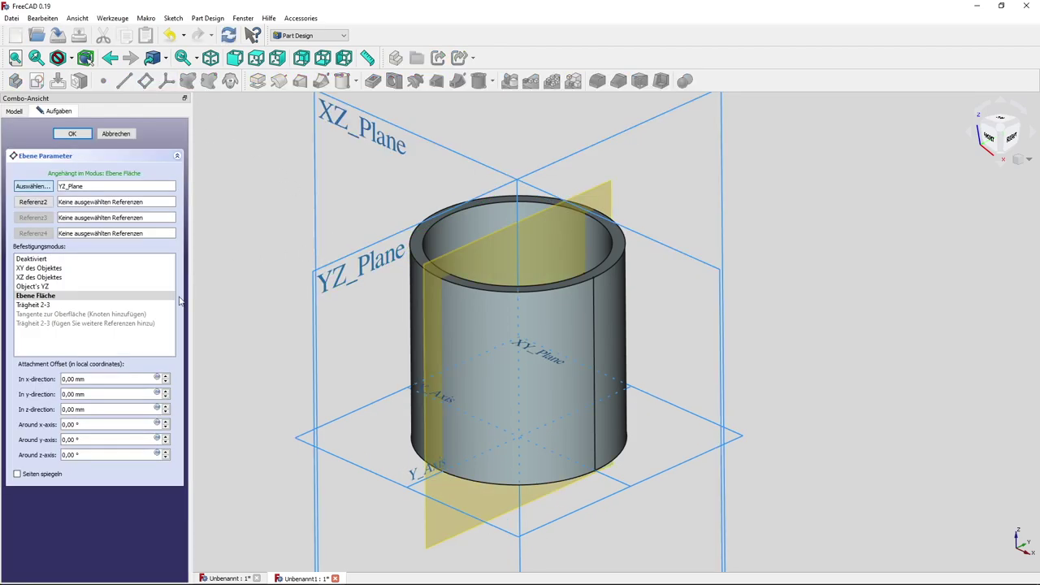
left_click(113, 409)
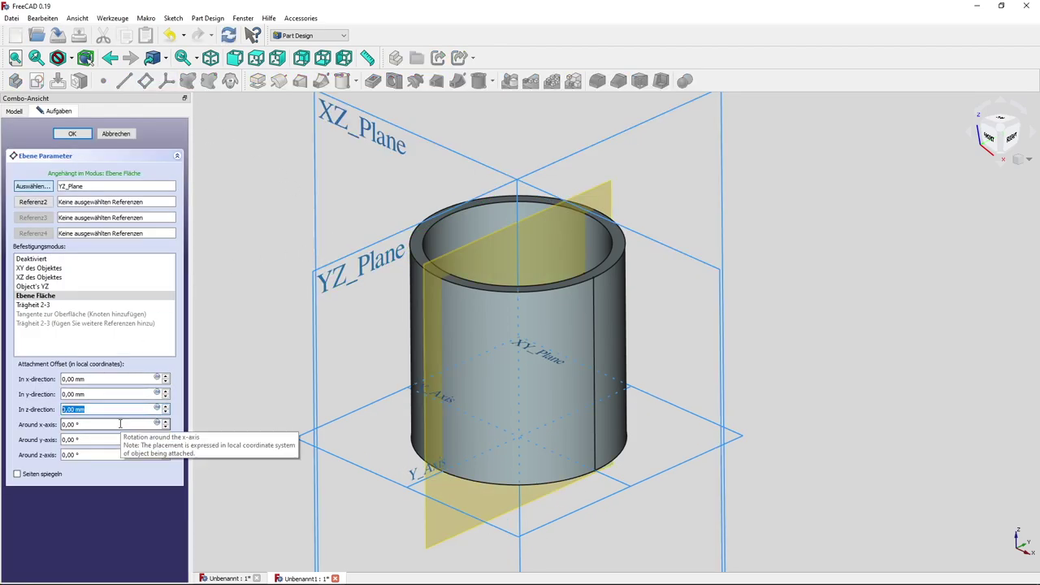
type("60")
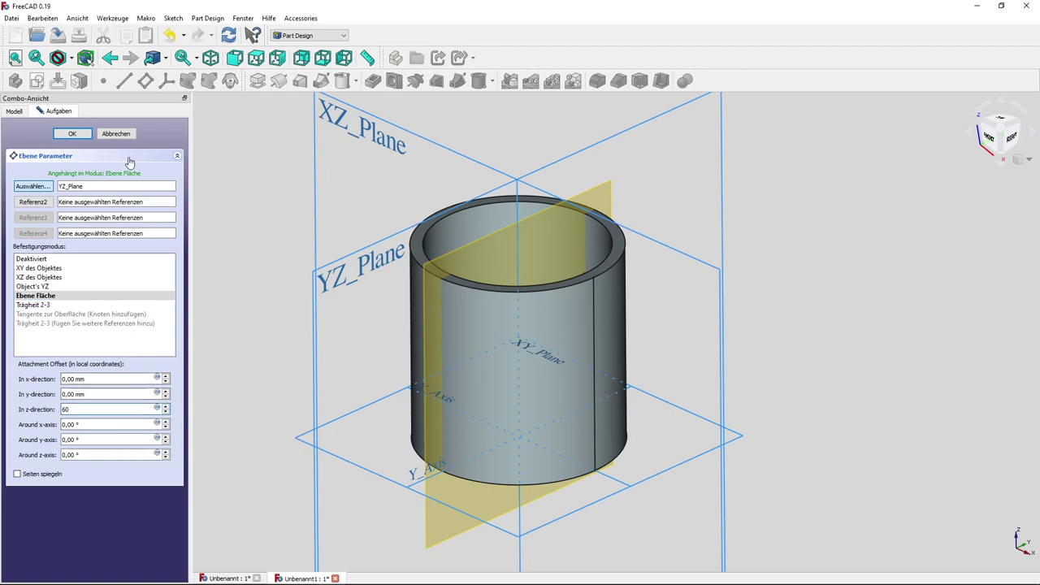
left_click(72, 133)
Attach a datum line to the Y_Axis with offsets of -60 mm in x and 50 mm in y.
mouse_move(294, 367)
middle_mouse_down()
mouse_move(239, 271)
mouse_move(253, 282)
middle_mouse_up()
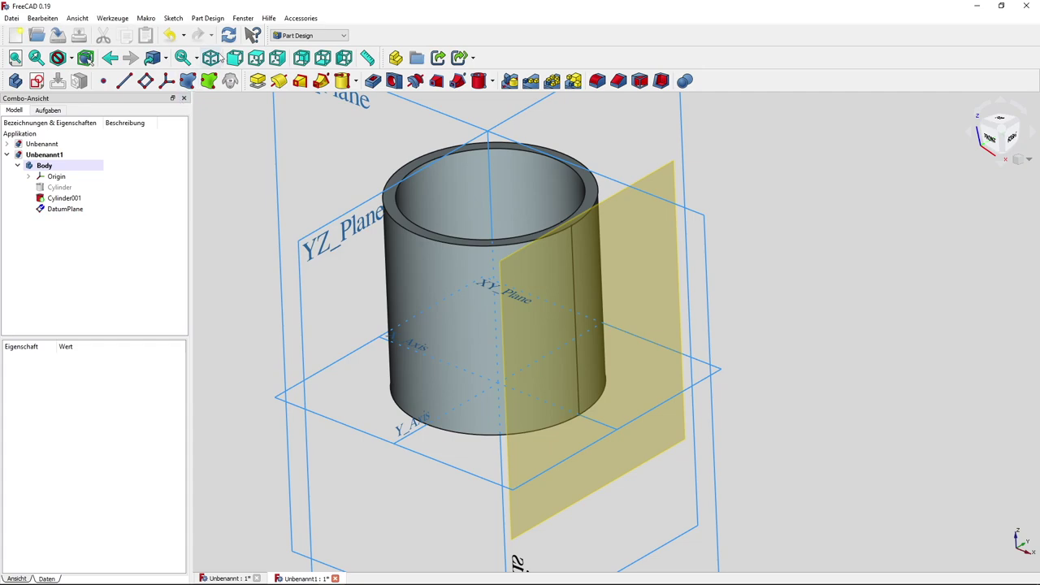
mouse_move(233, 202)
middle_mouse_down()
mouse_move(279, 236)
mouse_move(284, 265)
mouse_move(304, 269)
middle_mouse_up()
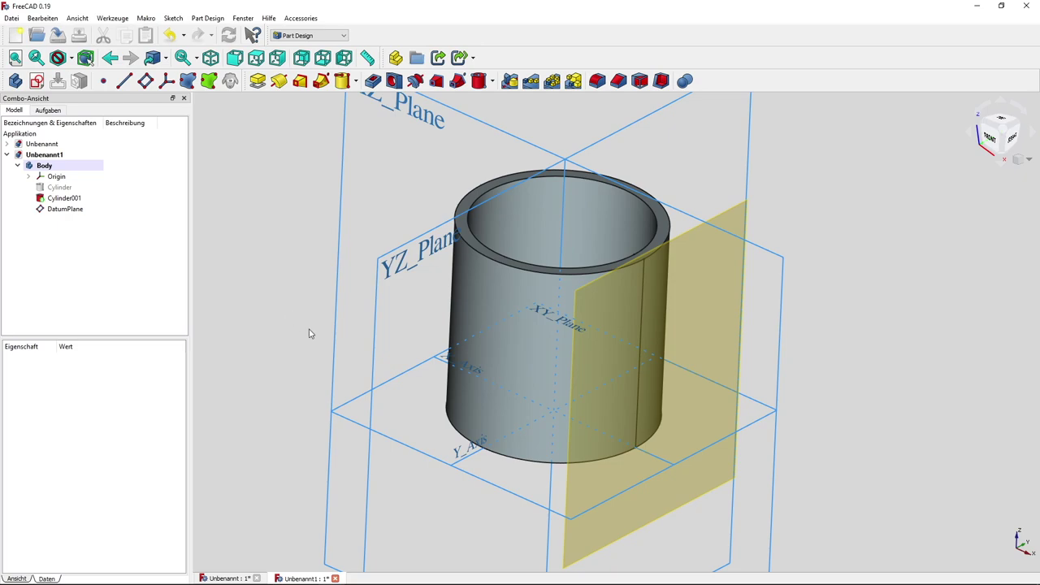
left_click(456, 457)
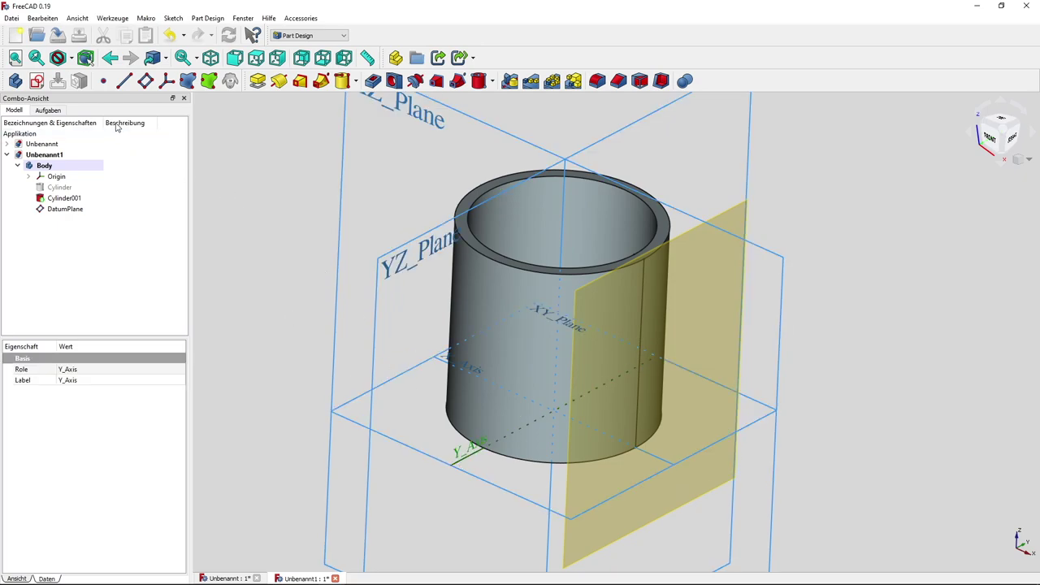
left_click(123, 84)
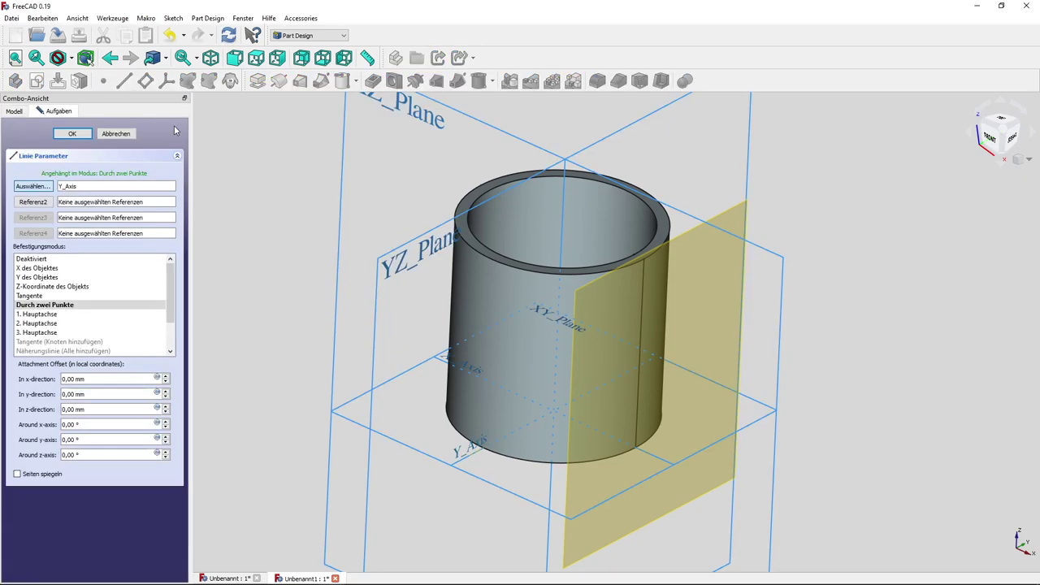
left_click(105, 379)
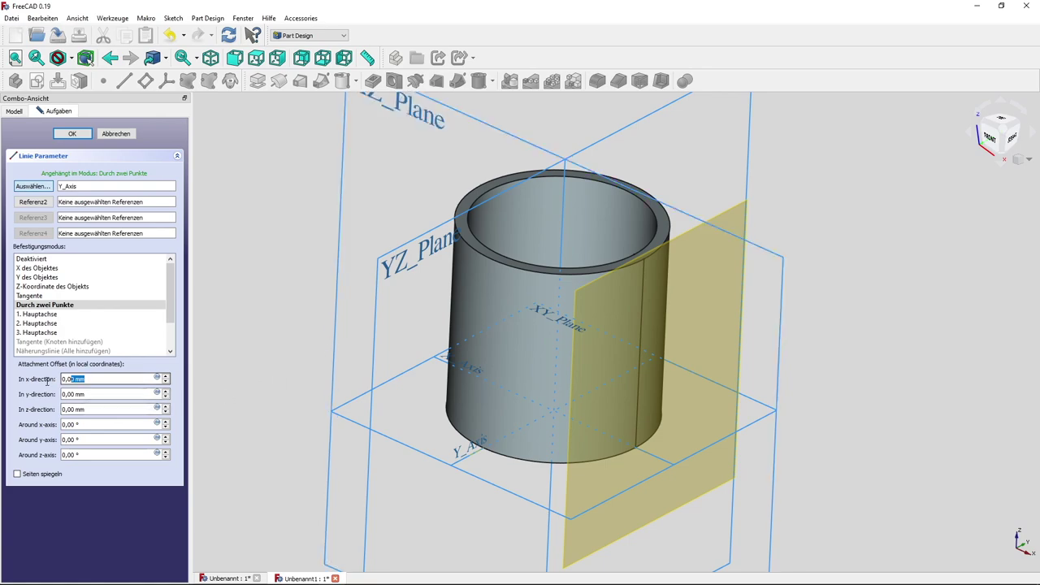
type("-")
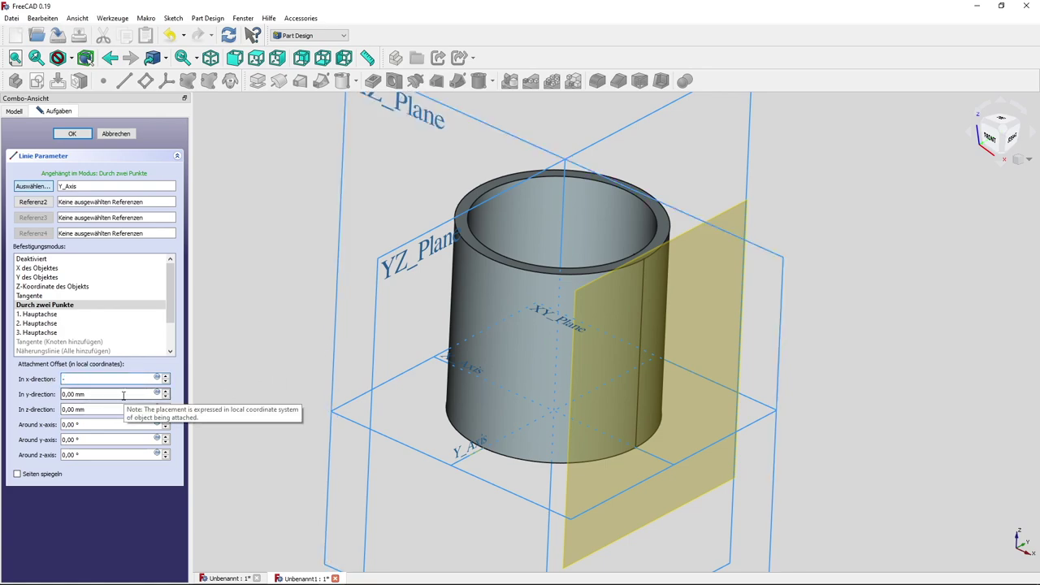
type("60")
key("Tab")
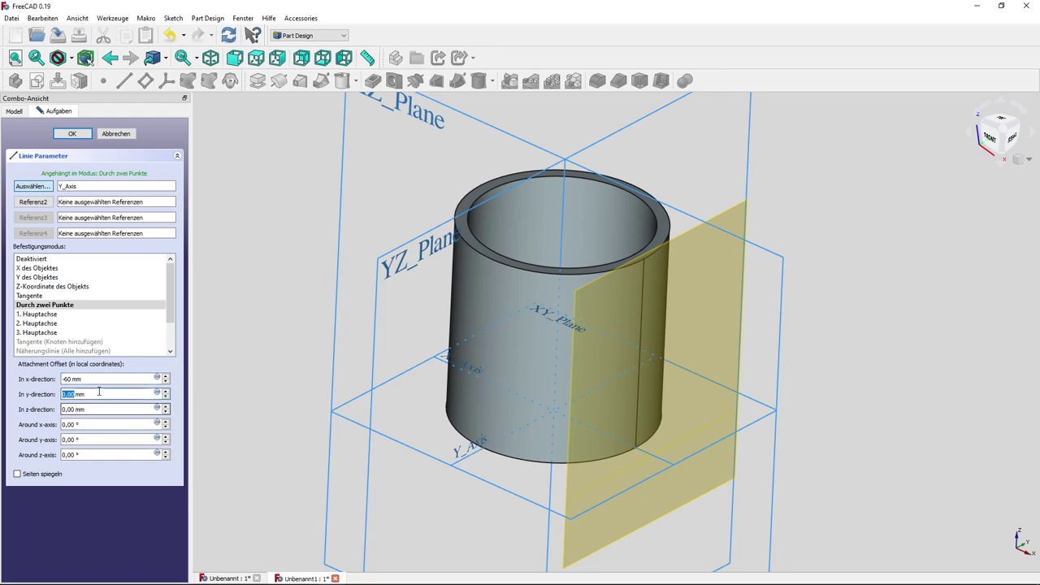
type("50")
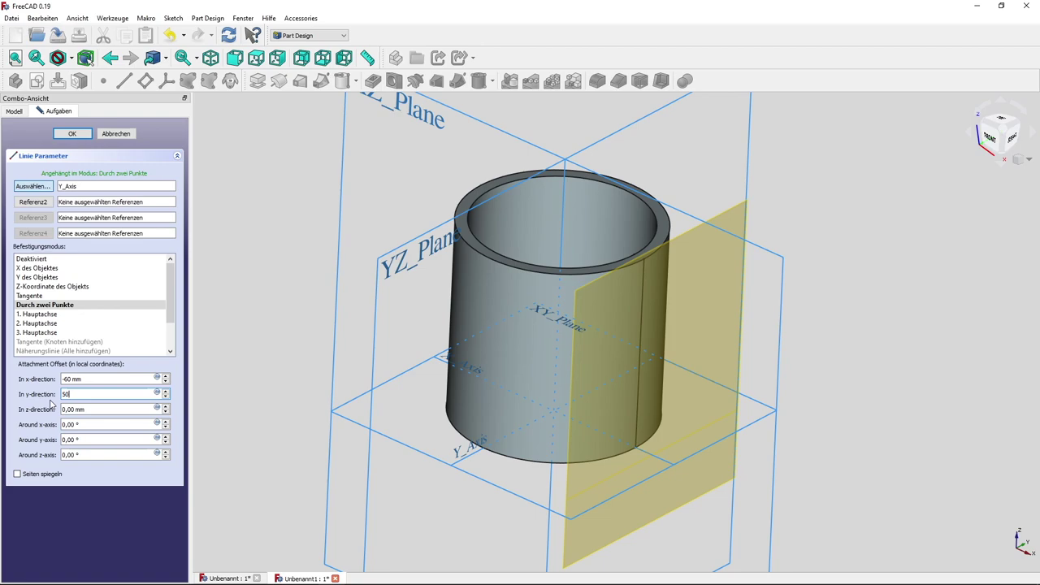
key("Tab")
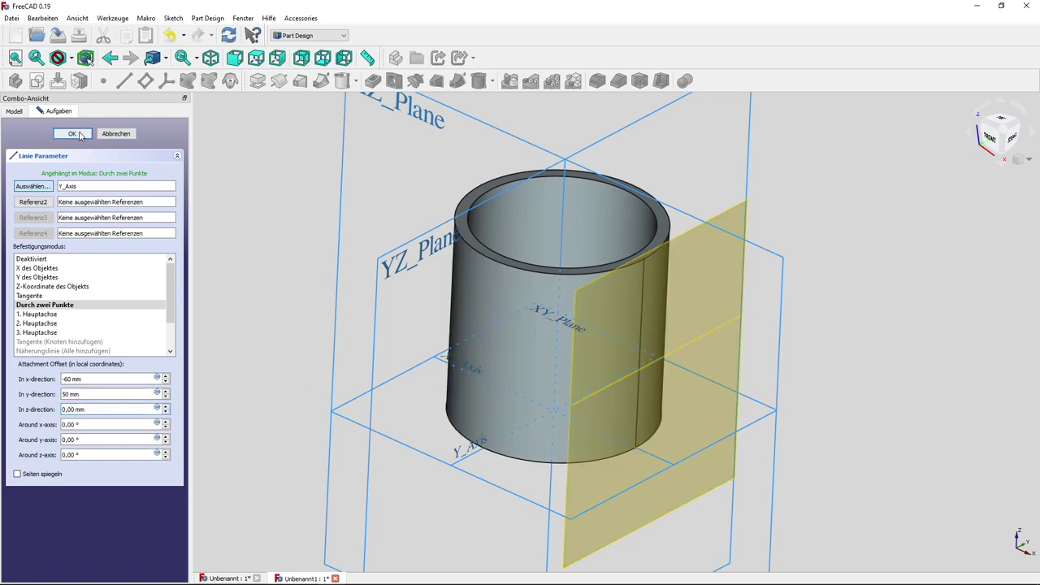
left_click(71, 134)
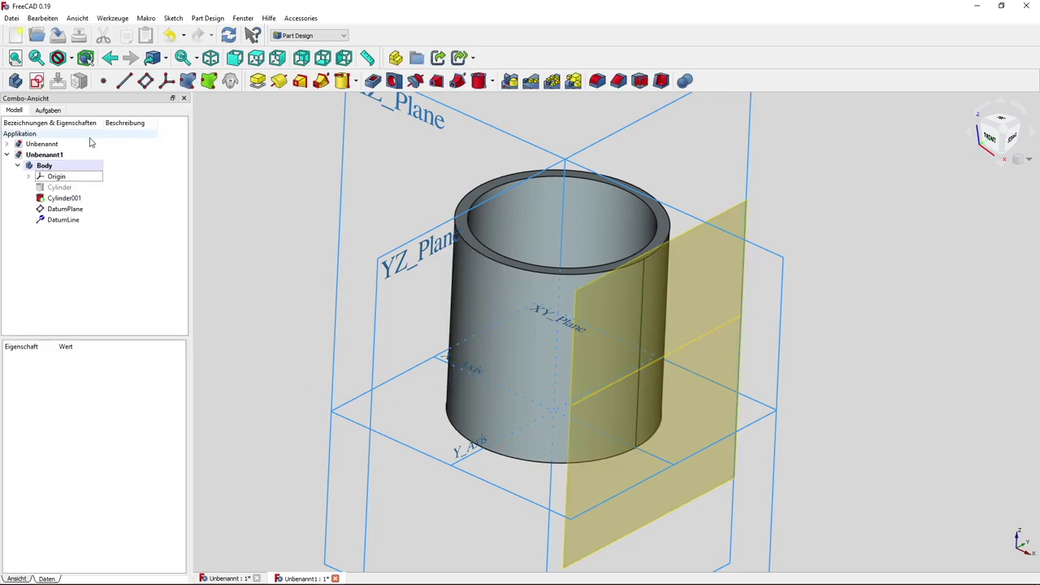
Set the DatumLine's display colour to pink in its Darstellung properties.
left_click(69, 220)
right_click(69, 225)
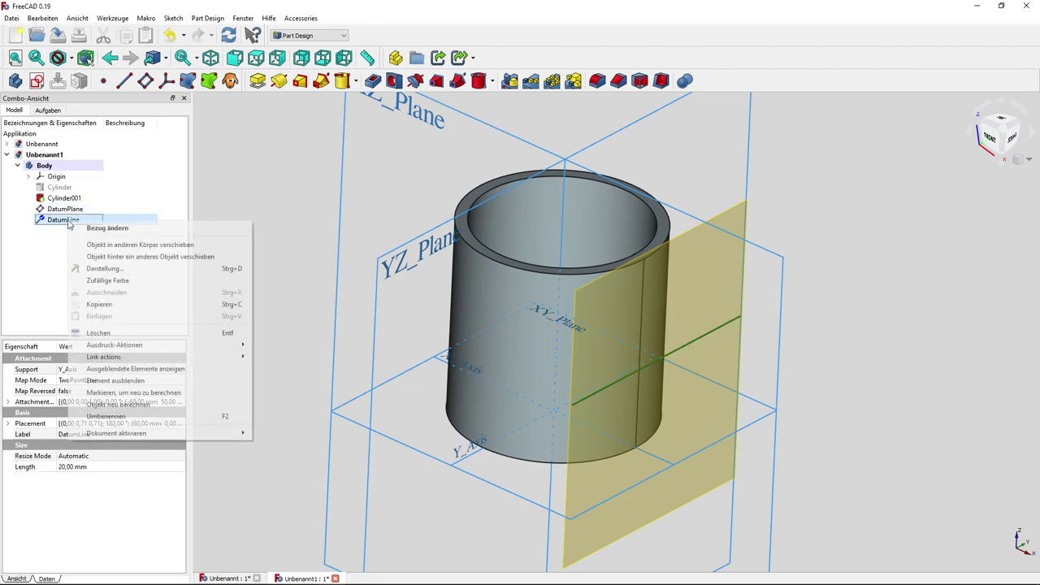
left_click(104, 268)
left_click(150, 230)
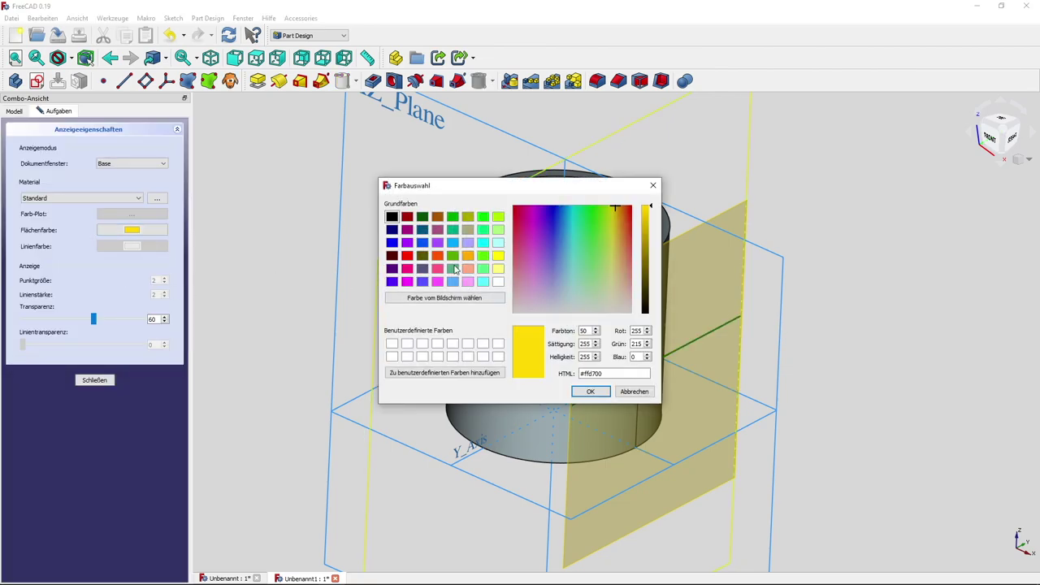
left_click(408, 269)
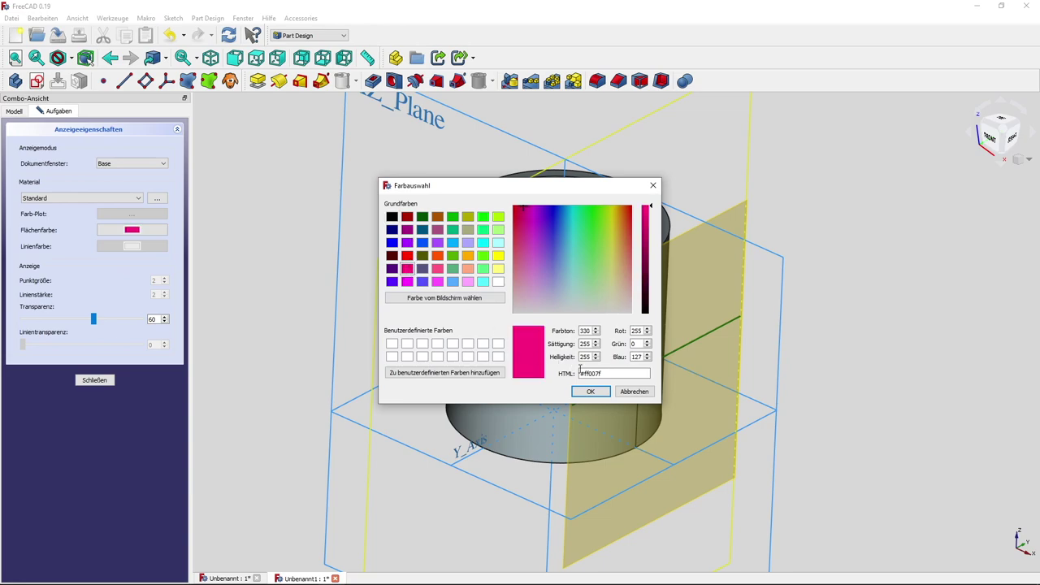
left_click(591, 390)
left_click(96, 379)
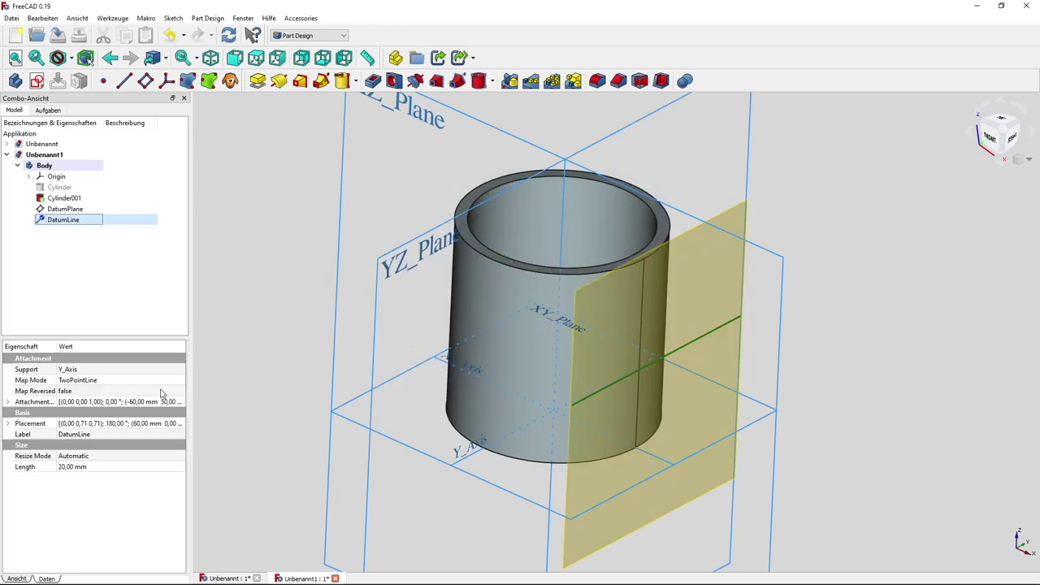
Turn the view so YZ_Plane faces front-left and select the datum plane.
left_click(394, 482)
mouse_move(792, 413)
middle_mouse_down()
mouse_move(767, 418)
mouse_move(721, 383)
mouse_move(818, 390)
mouse_move(815, 409)
mouse_move(744, 415)
mouse_move(845, 402)
mouse_move(790, 408)
middle_mouse_up()
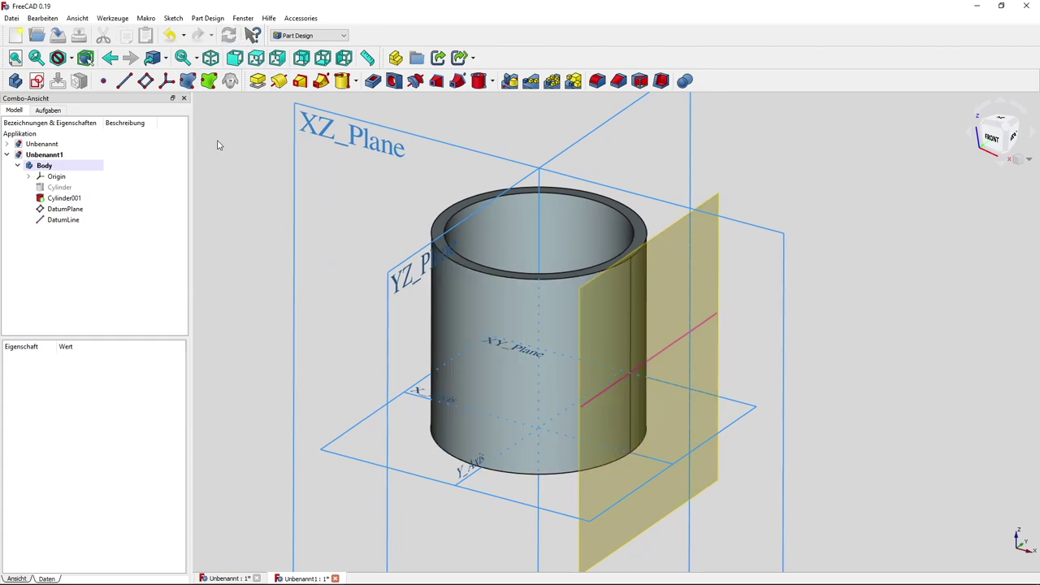
mouse_move(838, 357)
middle_mouse_down()
mouse_move(773, 375)
mouse_move(824, 356)
mouse_move(818, 367)
middle_mouse_up()
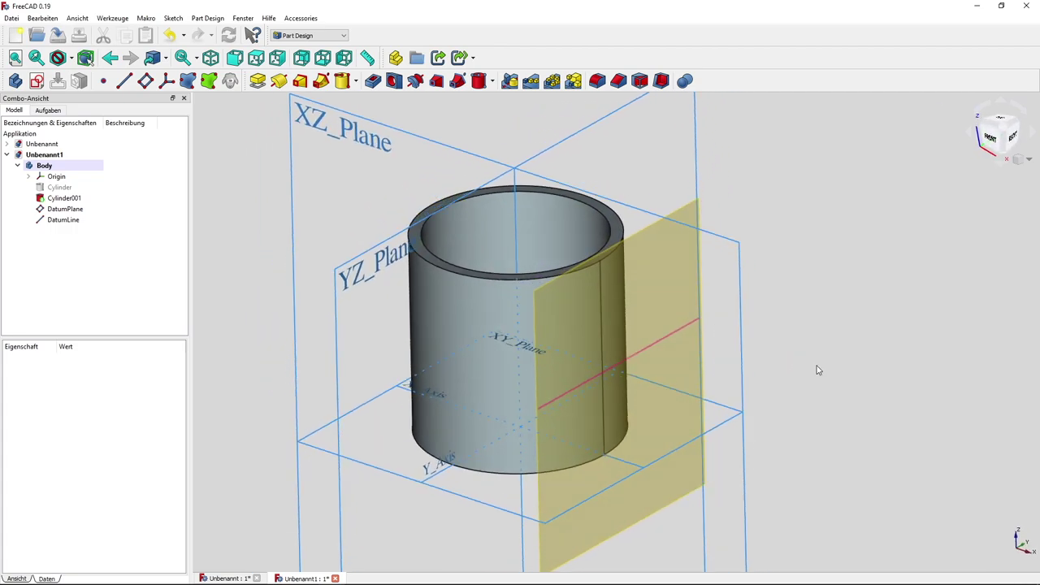
left_click(654, 494)
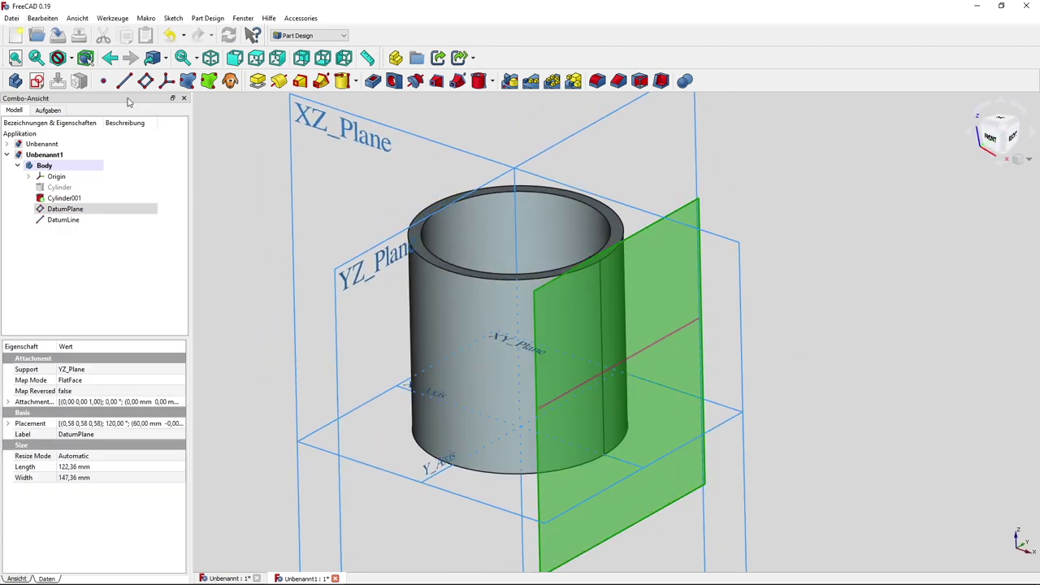
Start a sketch on the datum plane and draw a rectangle.
left_click(36, 81)
scroll(483, 284, "up", 1)
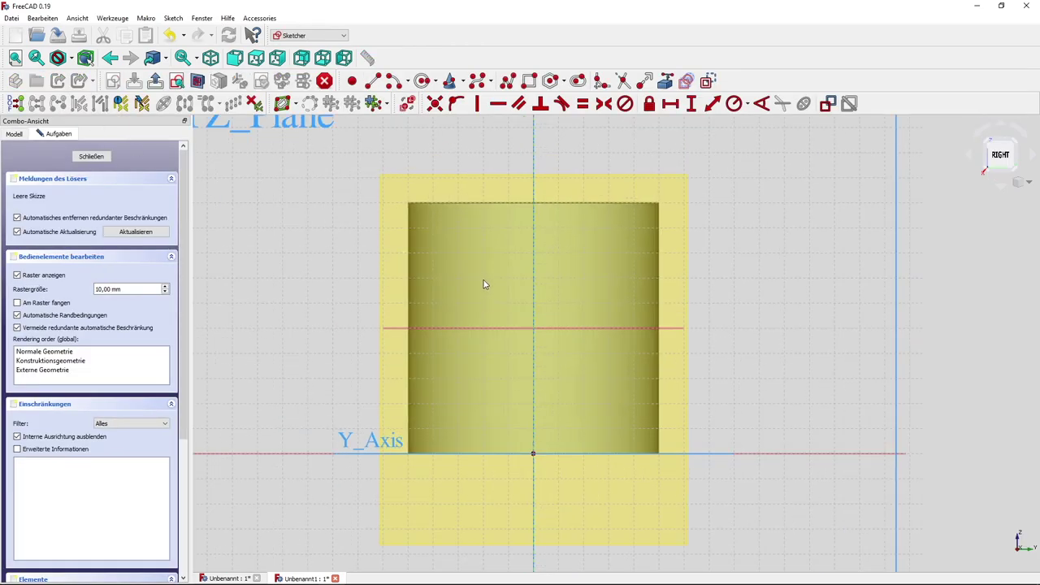
mouse_move(488, 309)
middle_mouse_down()
mouse_move(526, 337)
mouse_move(505, 304)
middle_mouse_up()
scroll(525, 337, "up", 2)
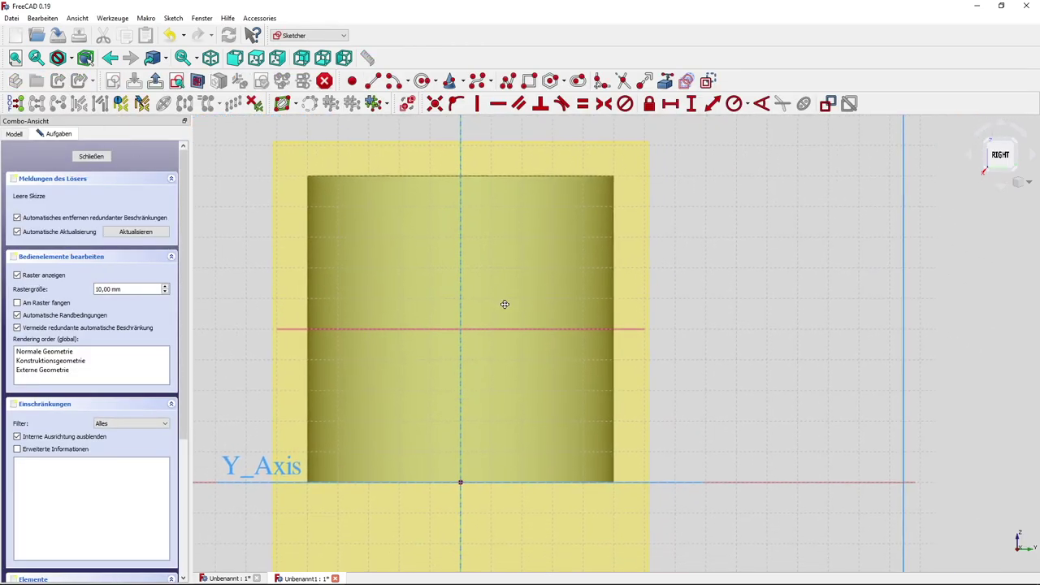
left_click(530, 81)
left_click(434, 236)
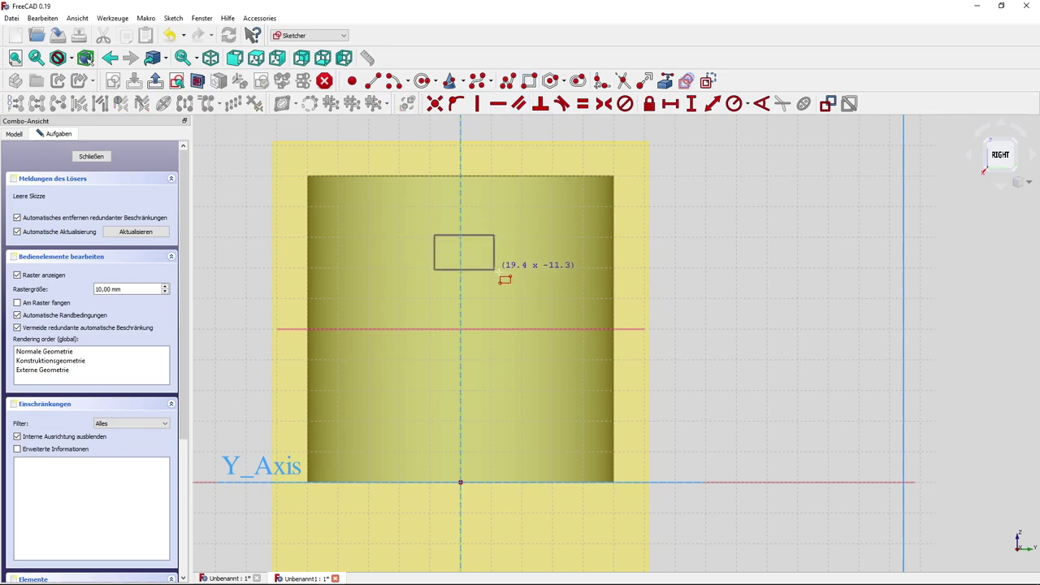
left_click(493, 272)
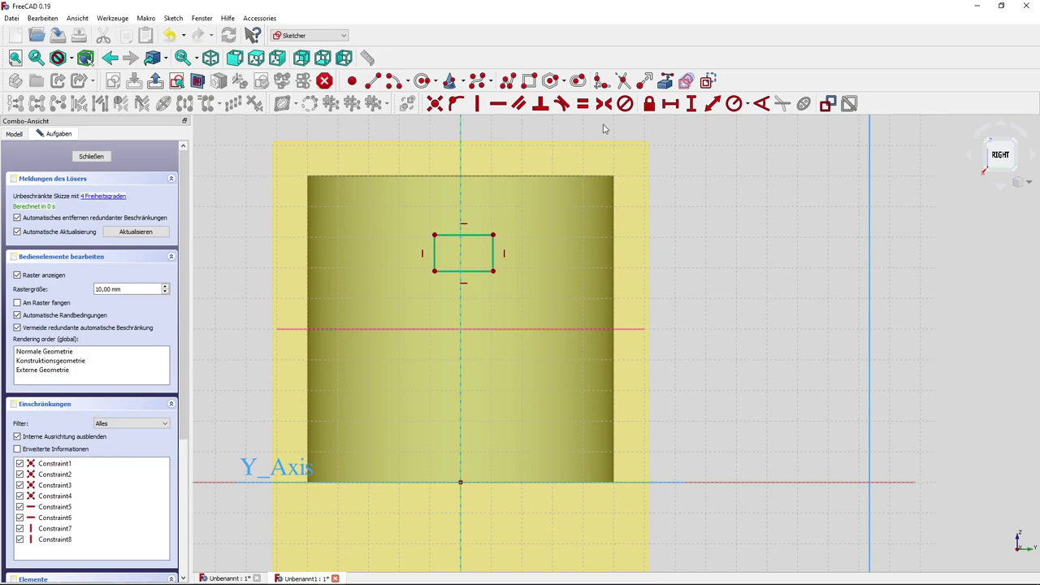
Place the rectangle 85 mm above the origin and centre it symmetrically on the vertical axis.
left_click(692, 104)
left_click(461, 485)
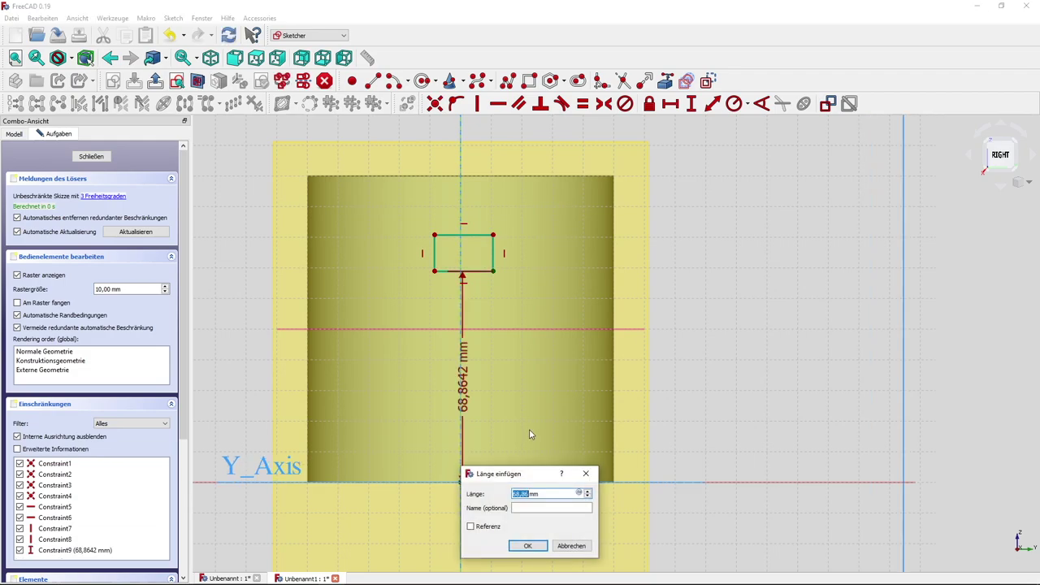
key("Return")
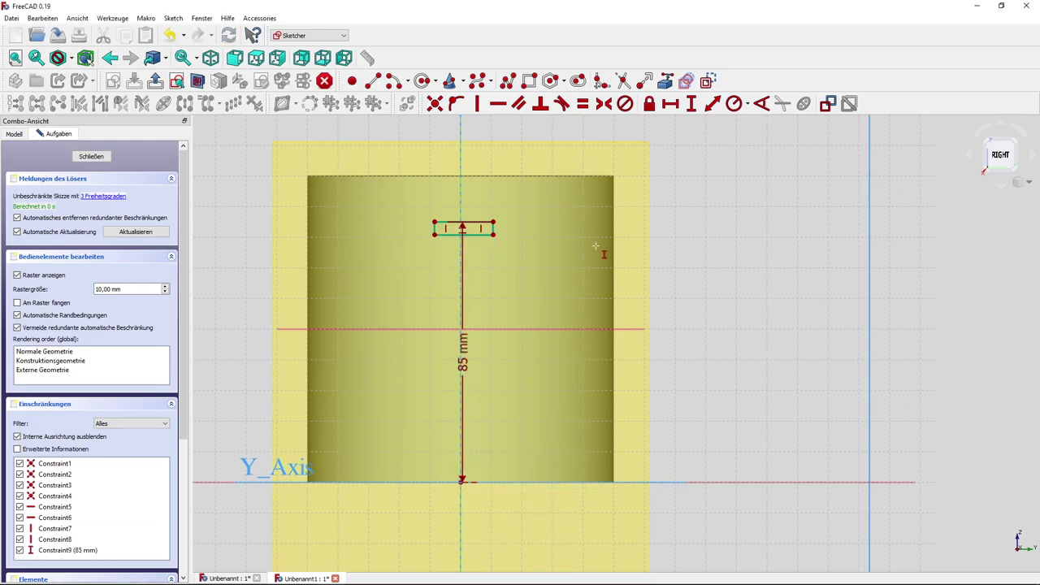
scroll(504, 277, "up", 3)
left_click_drag(457, 200, 456, 146)
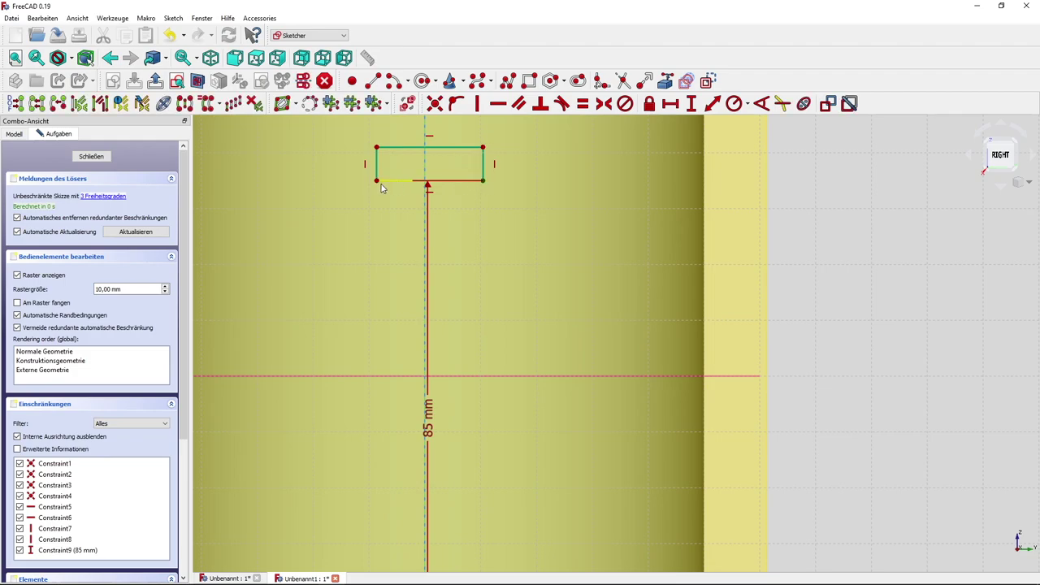
scroll(457, 186, "down", 3)
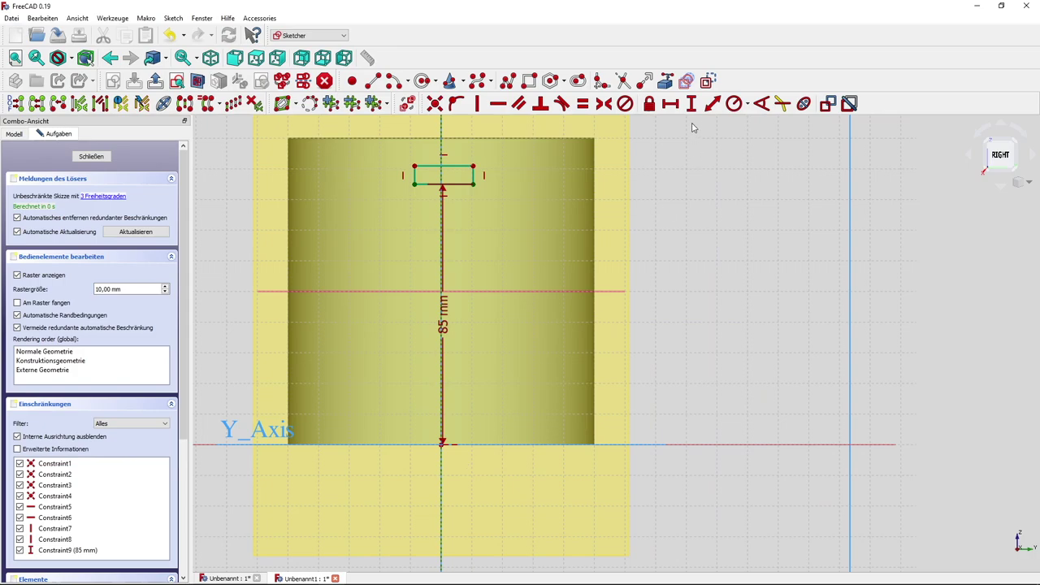
left_click(604, 103)
middle_click_drag(532, 203, 539, 328)
scroll(536, 330, "up", 2)
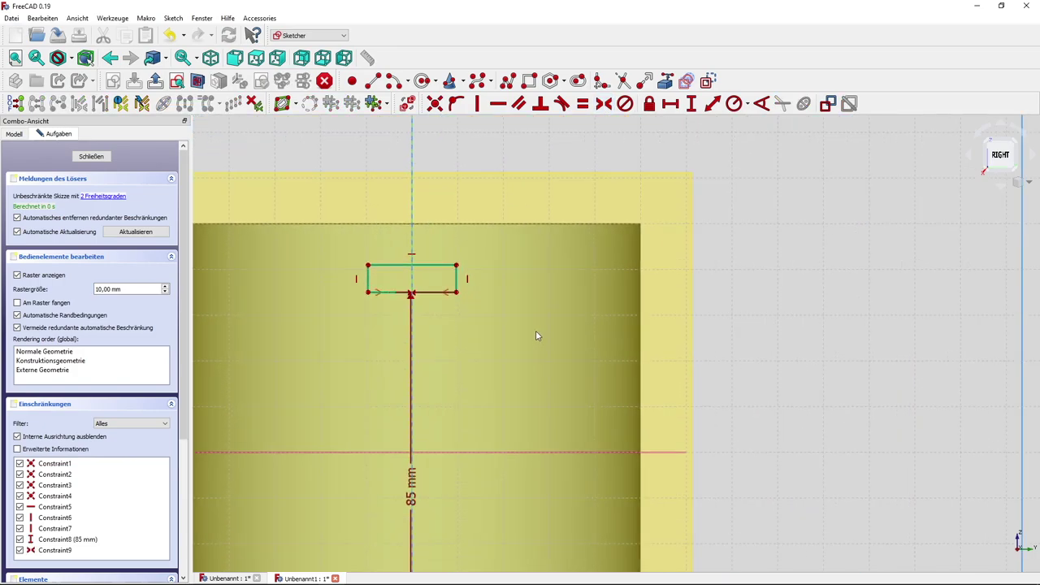
scroll(536, 331, "up", 1)
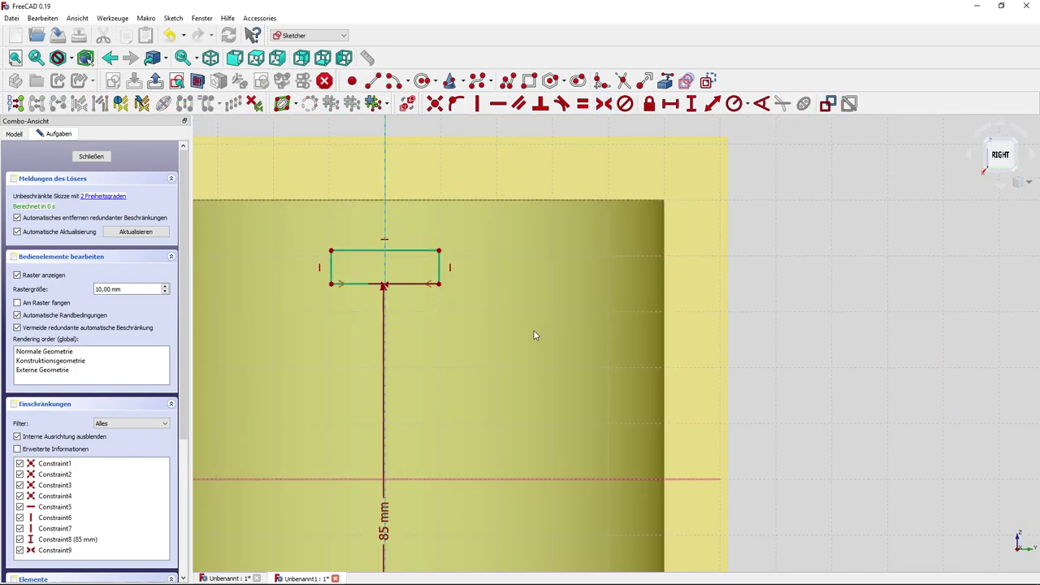
Constrain the rectangle to 6 mm tall and 16 mm wide.
left_click(691, 103)
left_click(440, 270)
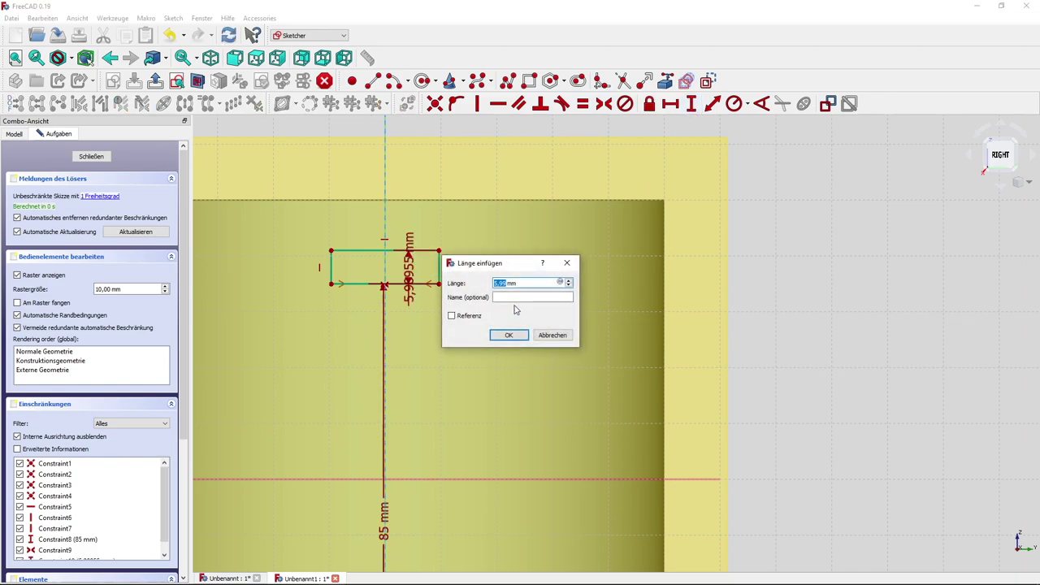
key("Return")
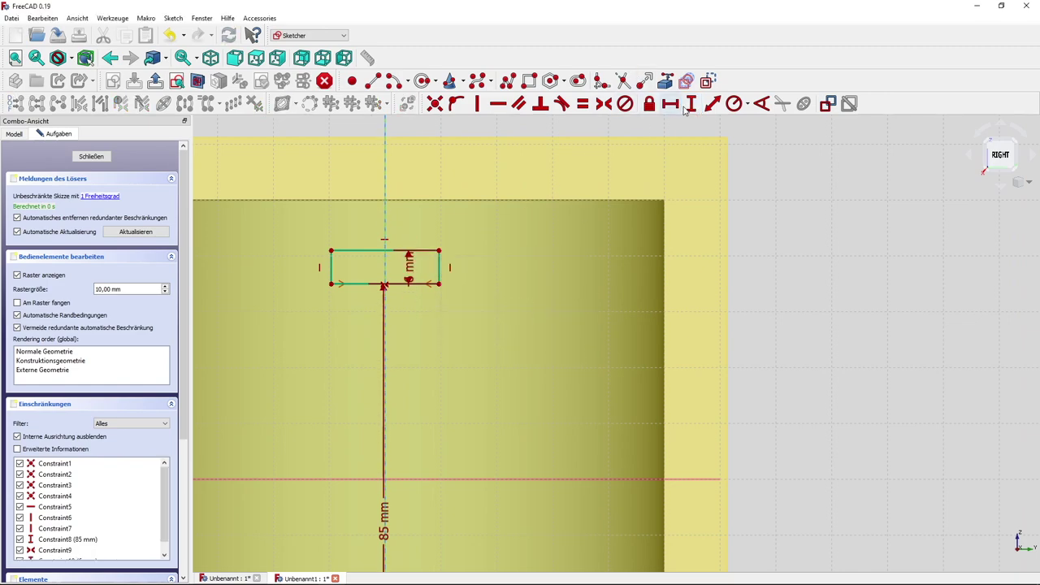
left_click(670, 104)
left_click(369, 252)
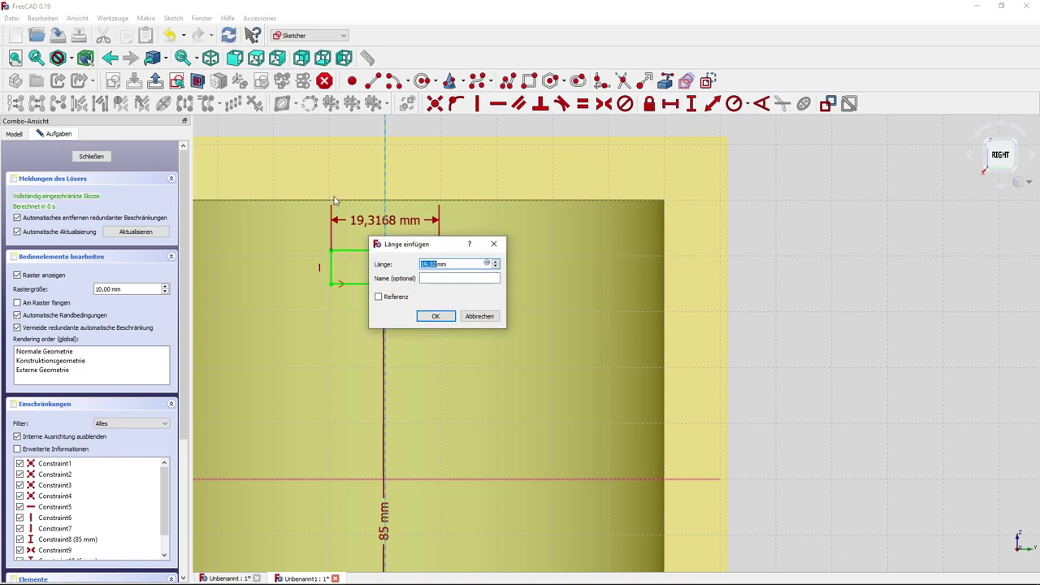
key("Return")
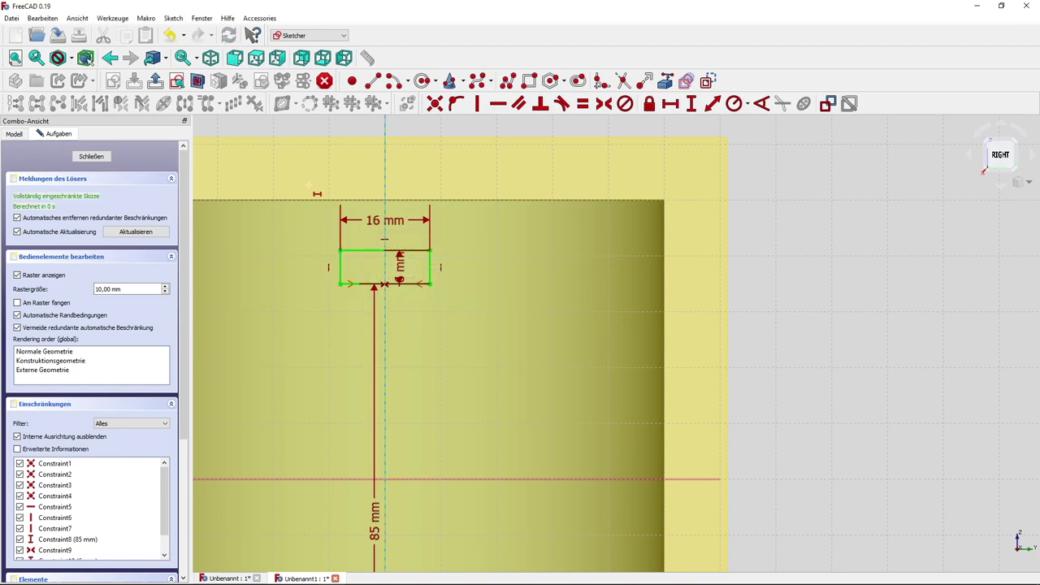
middle_click_drag(282, 295, 438, 303)
scroll(439, 303, "down", 1)
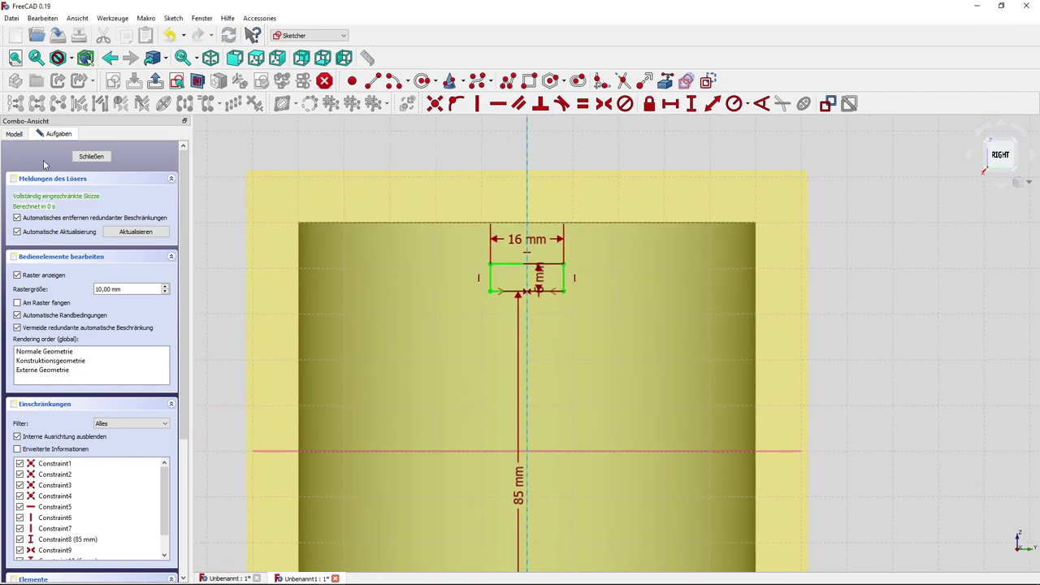
Pad the rectangle sketch with type 'Bis zu Oberfläche' up to the cup's outer cylinder face.
left_click(81, 157)
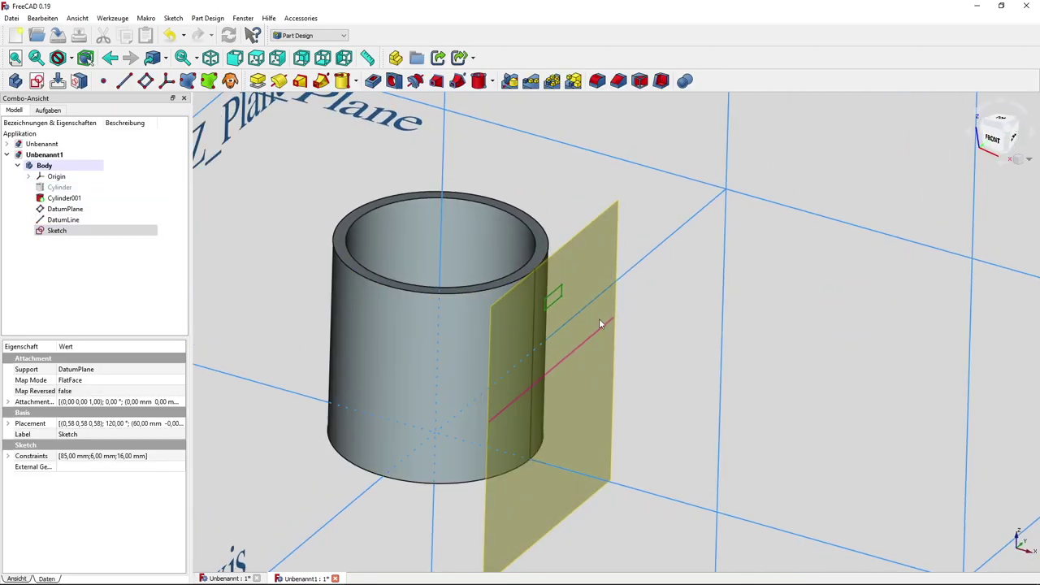
left_click(57, 231)
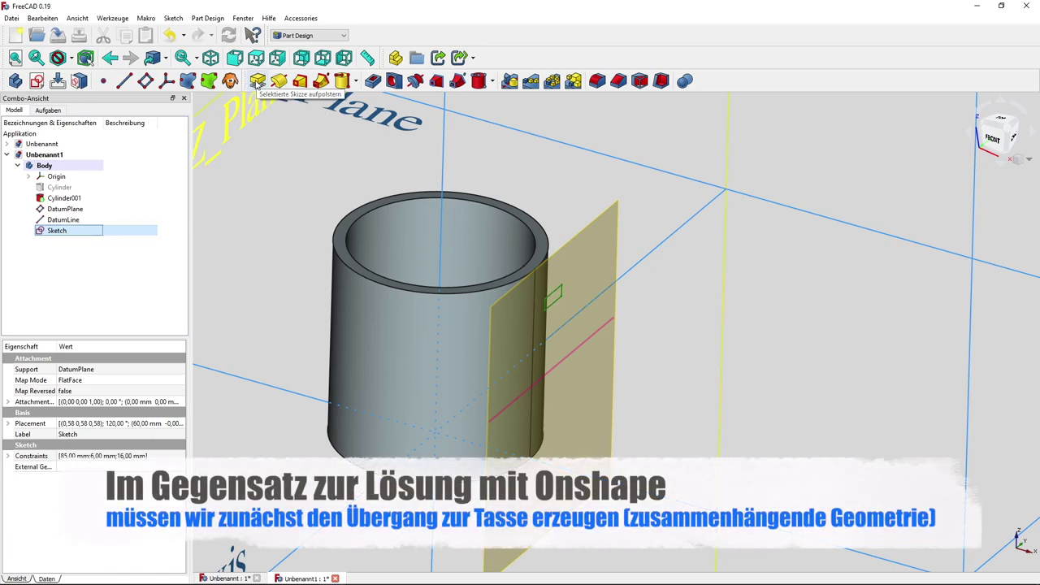
left_click(256, 82)
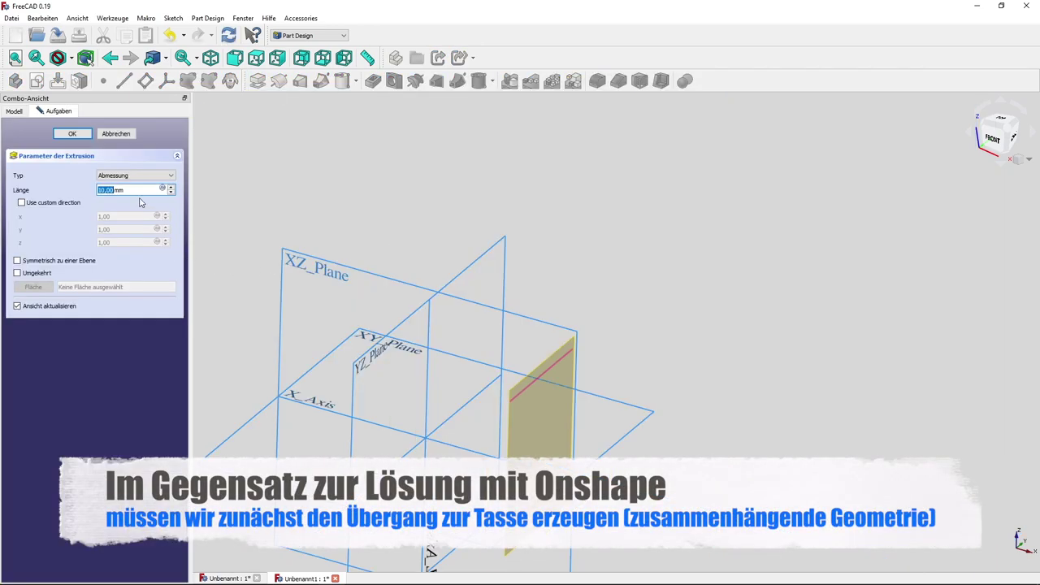
left_click(134, 175)
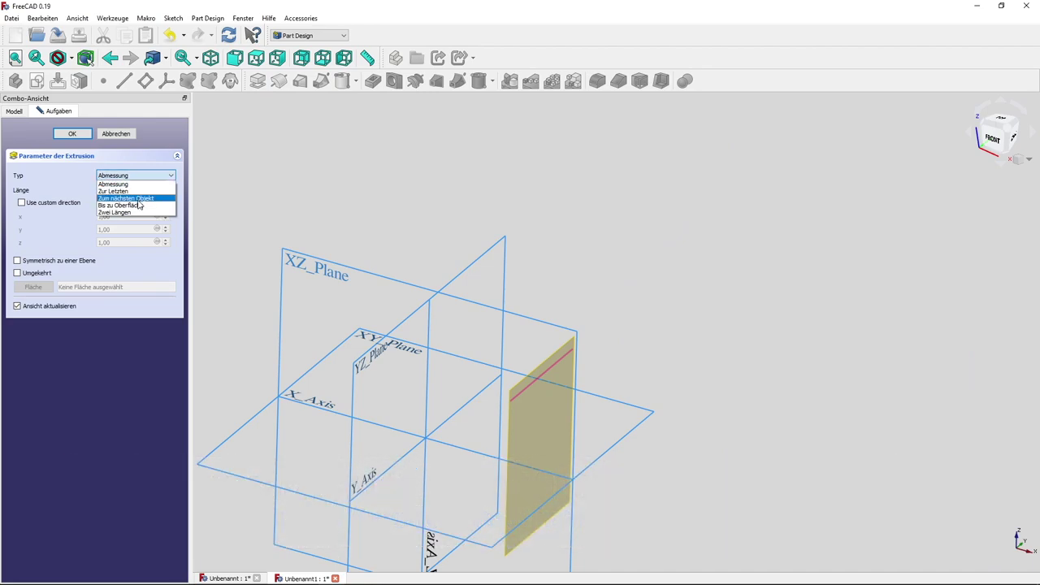
left_click(139, 205)
left_click(476, 359)
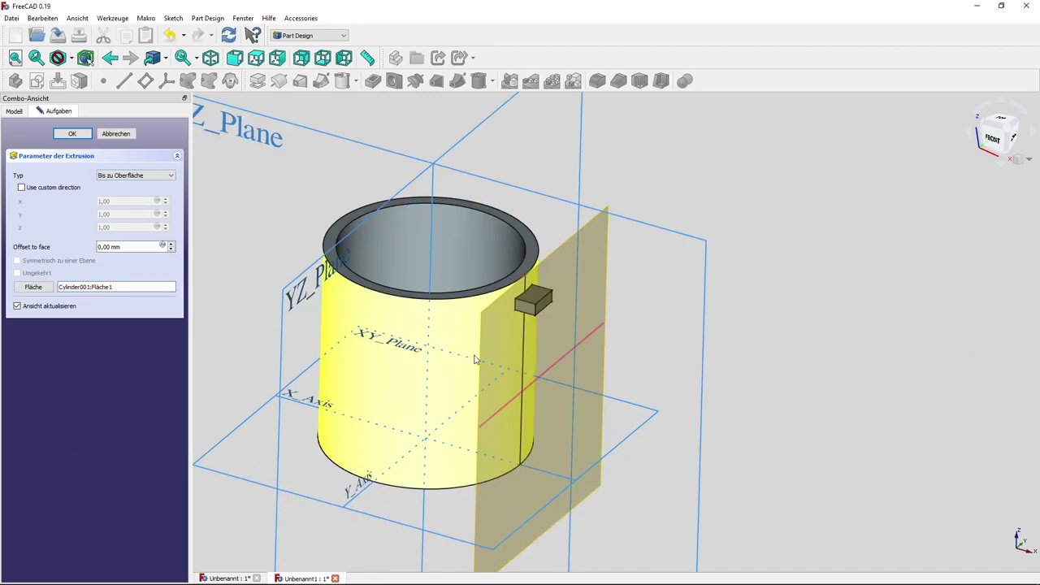
middle_click_drag(637, 367, 606, 342)
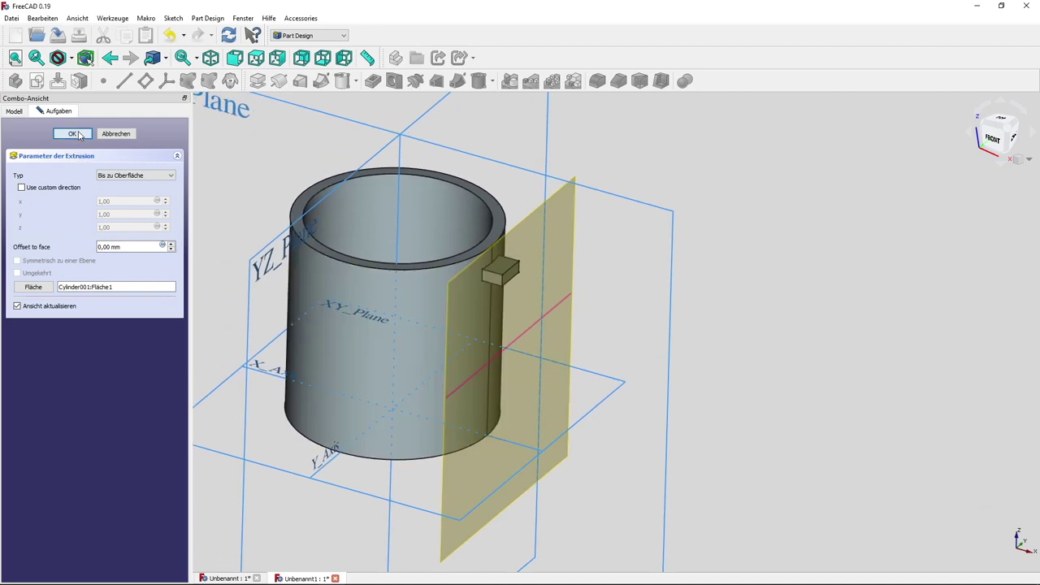
left_click(73, 134)
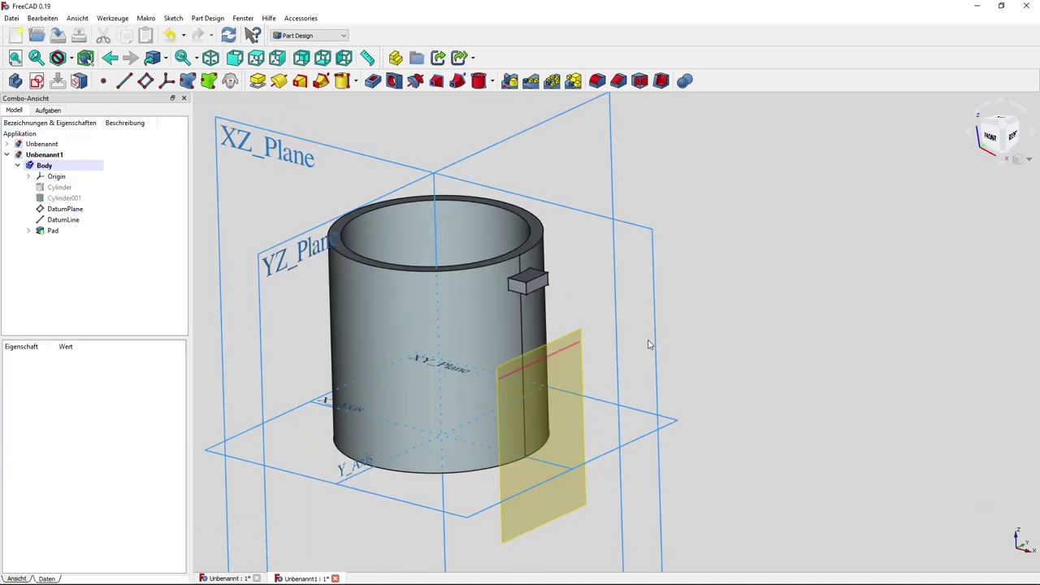
Create DatumPlane001 attached to XY_Plane with a 50 mm z-offset.
middle_click_drag(649, 345, 679, 319, "shift")
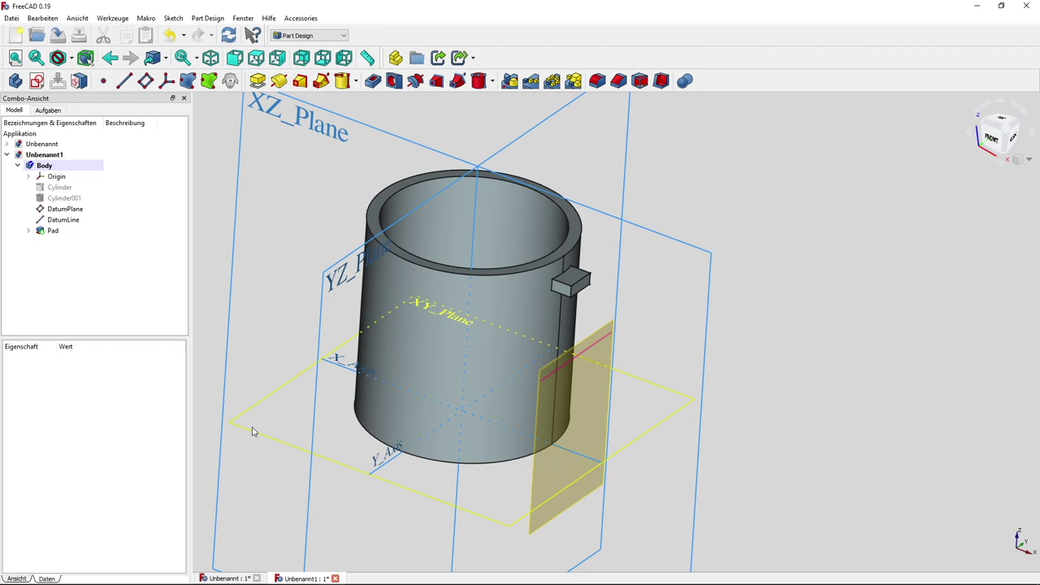
left_click(252, 431)
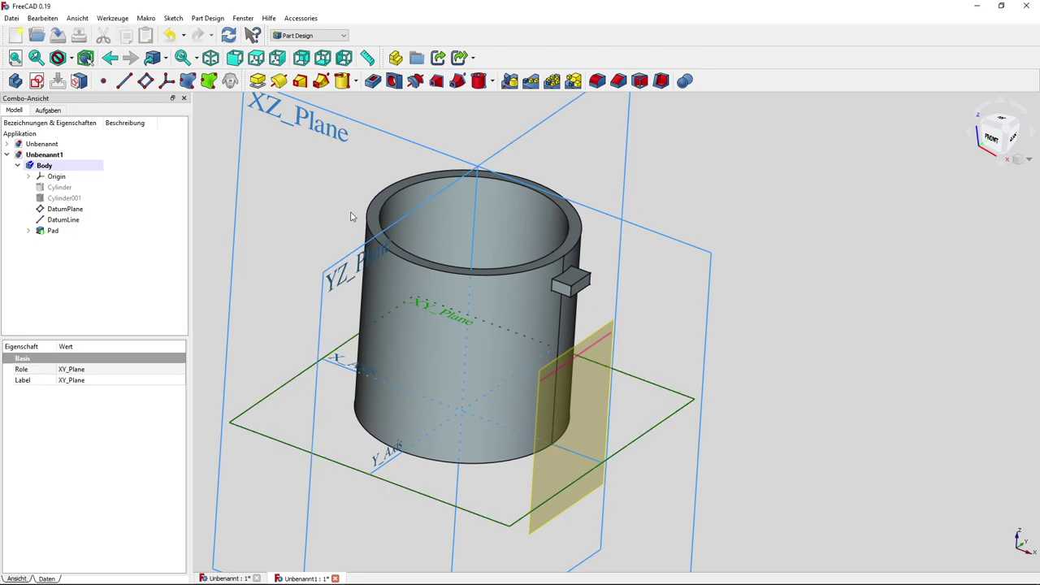
left_click(145, 80)
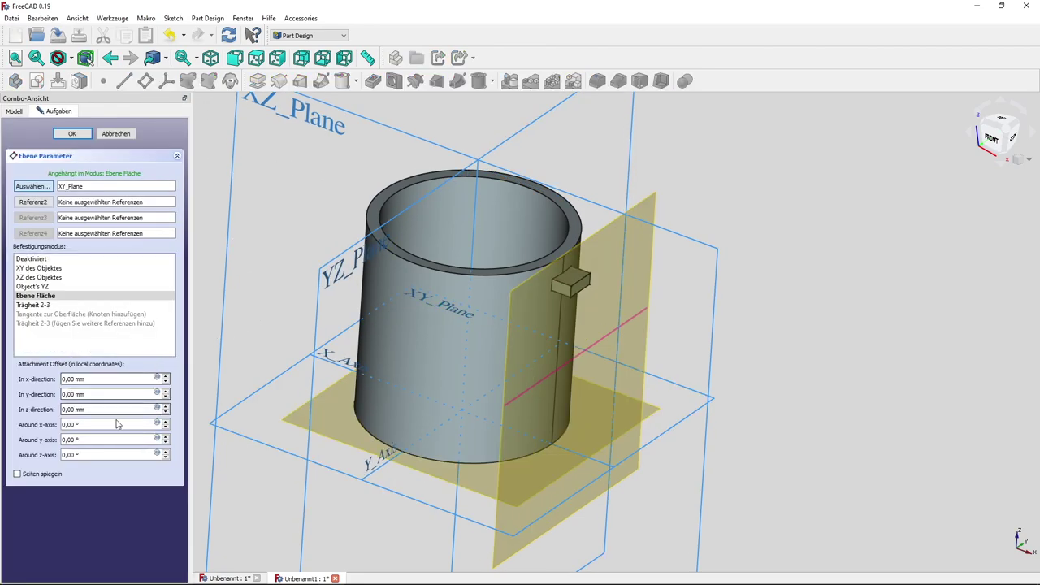
left_click(91, 410)
type("50")
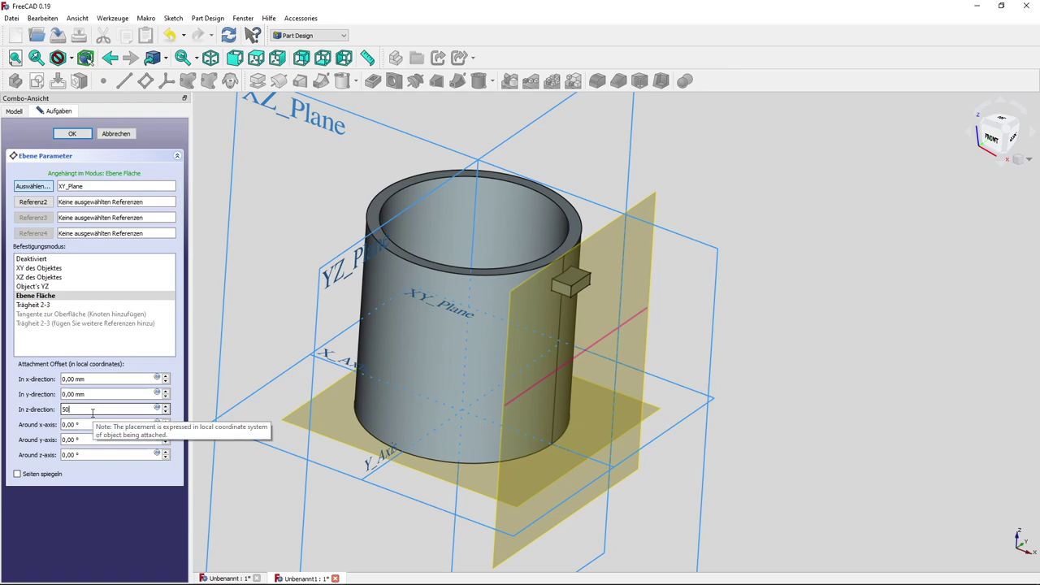
key("Return")
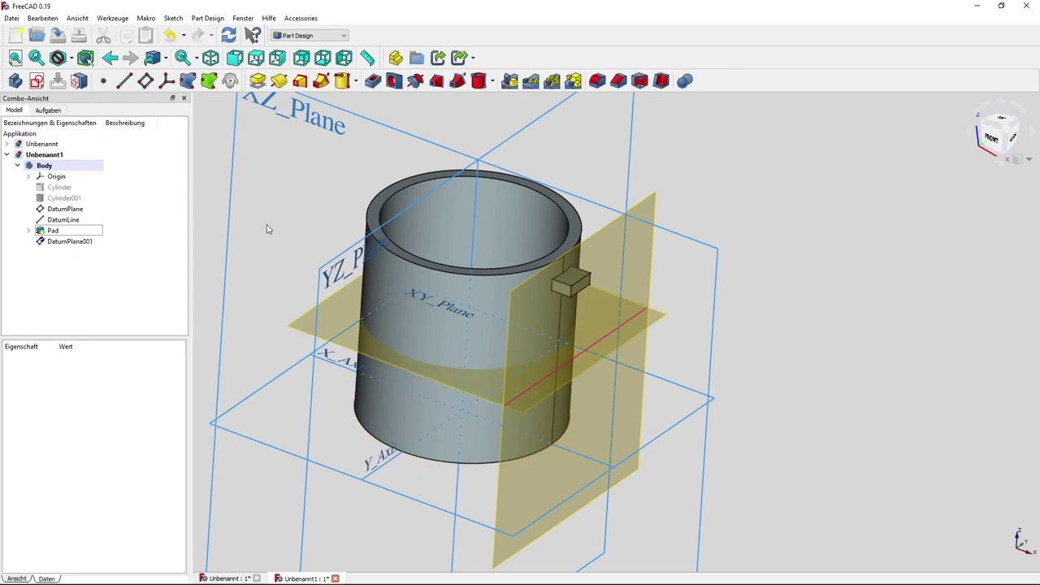
Mirror the lug Pad across DatumPlane001 and return to the isometric view.
left_click(72, 234)
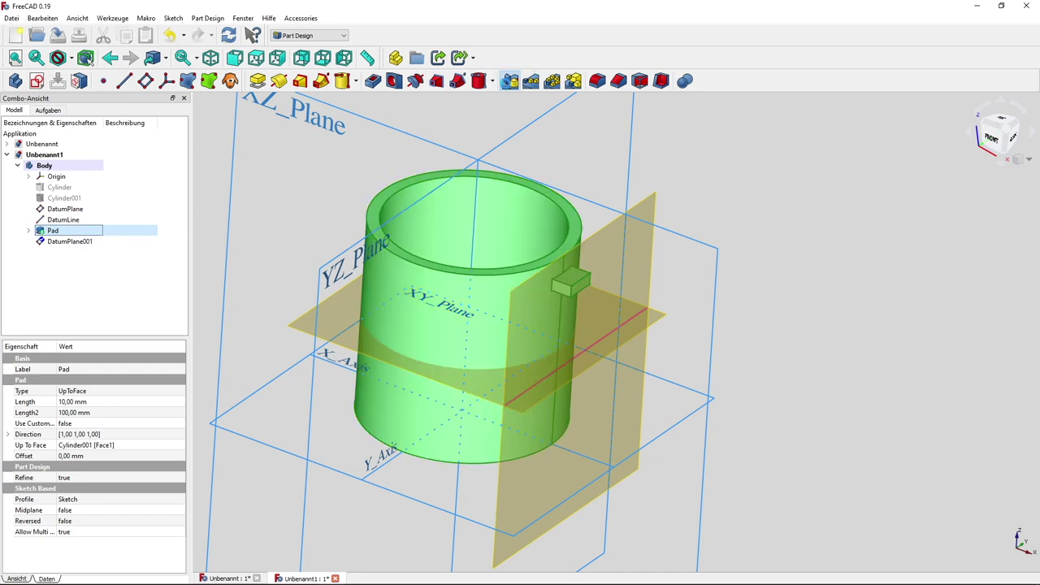
left_click(510, 81)
left_click(123, 374)
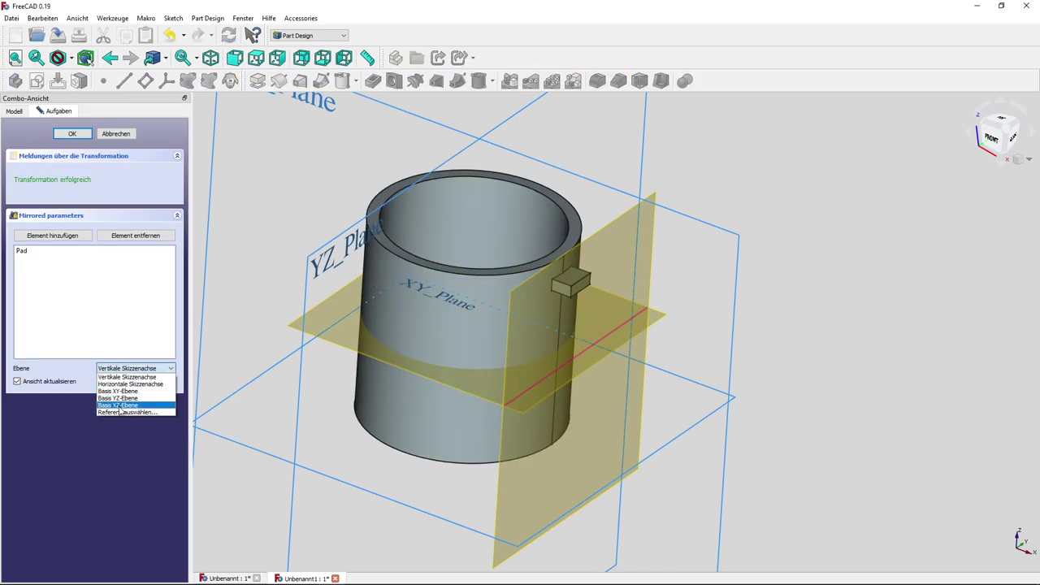
left_click(121, 412)
left_click(323, 338)
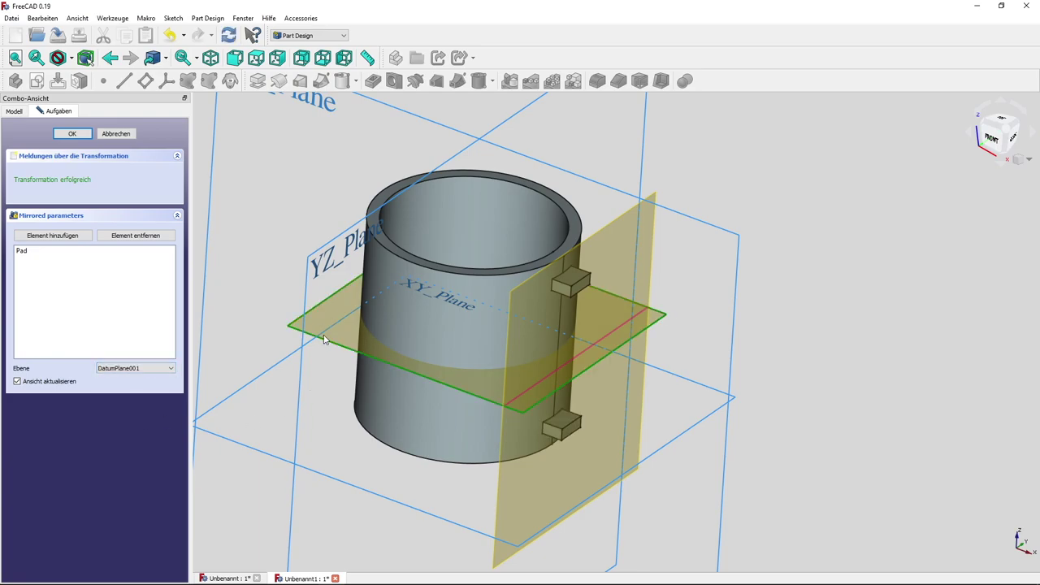
left_click(73, 134)
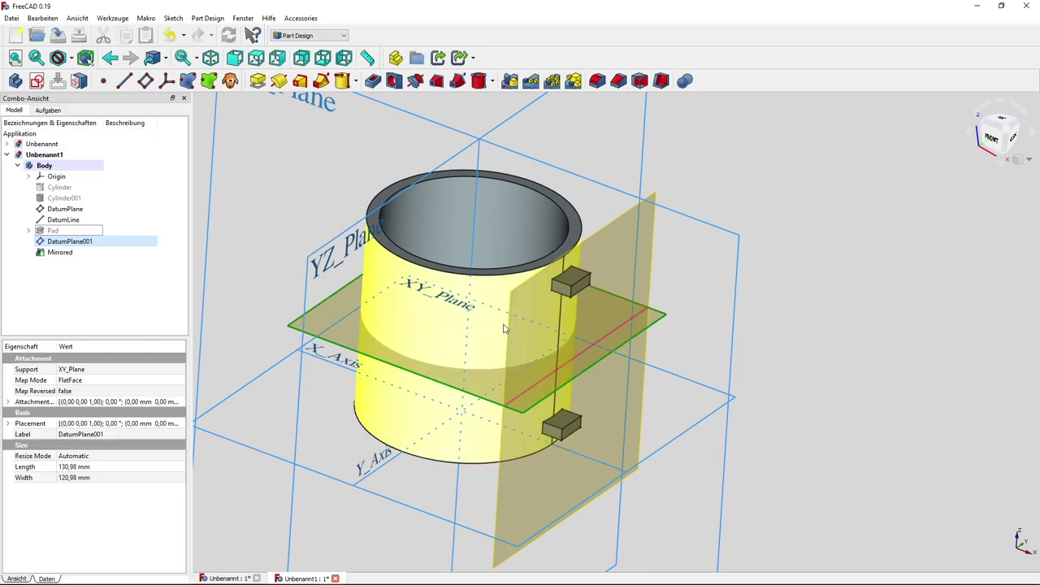
middle_click_drag(615, 355, 700, 309)
key("0")
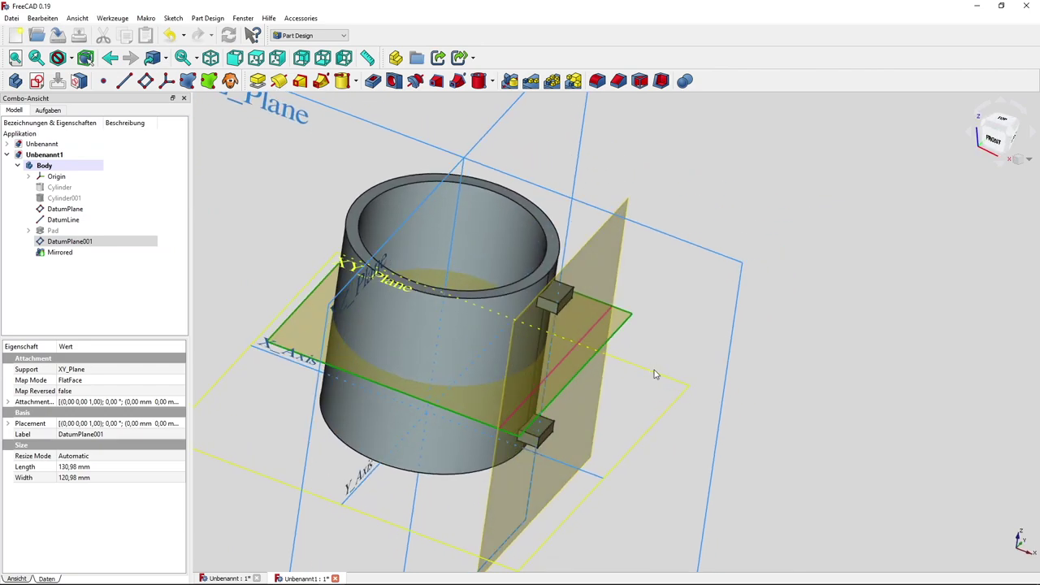
Select the lug sketch under Pad and start a Revolution on it.
left_click(29, 231)
left_click(65, 242)
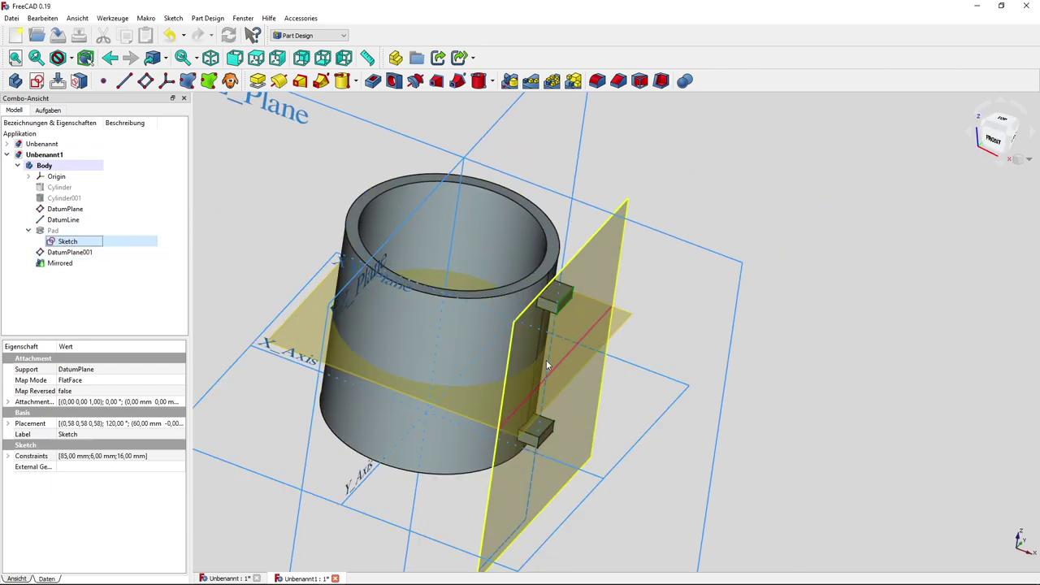
scroll(688, 389, "up", 2)
scroll(689, 388, "up", 2)
middle_click_drag(689, 389, 654, 379)
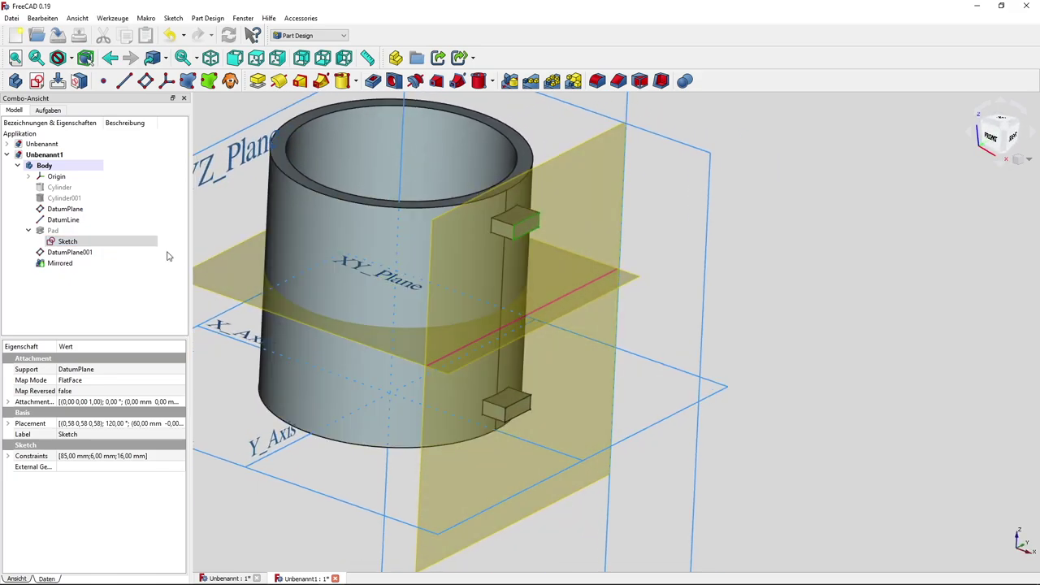
left_click(82, 241)
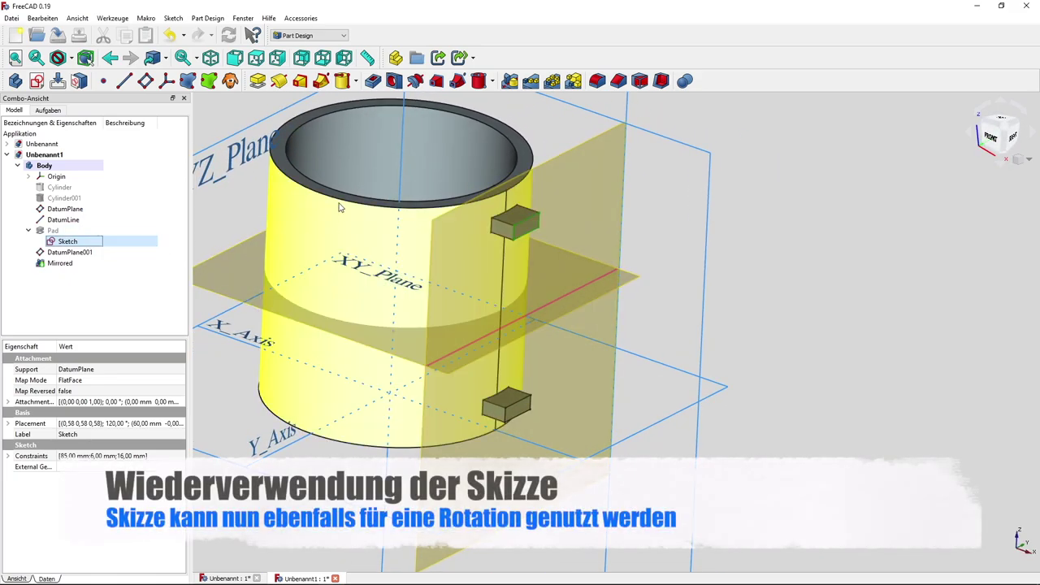
left_click(285, 85)
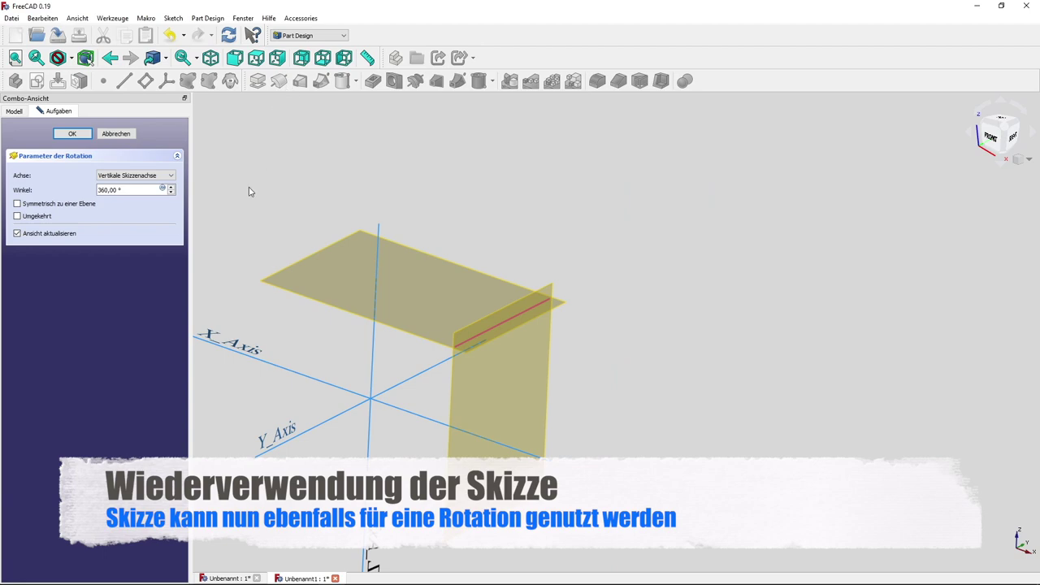
Set the revolution axis to the DatumLine picked in the view.
left_click(134, 176)
left_click(134, 224)
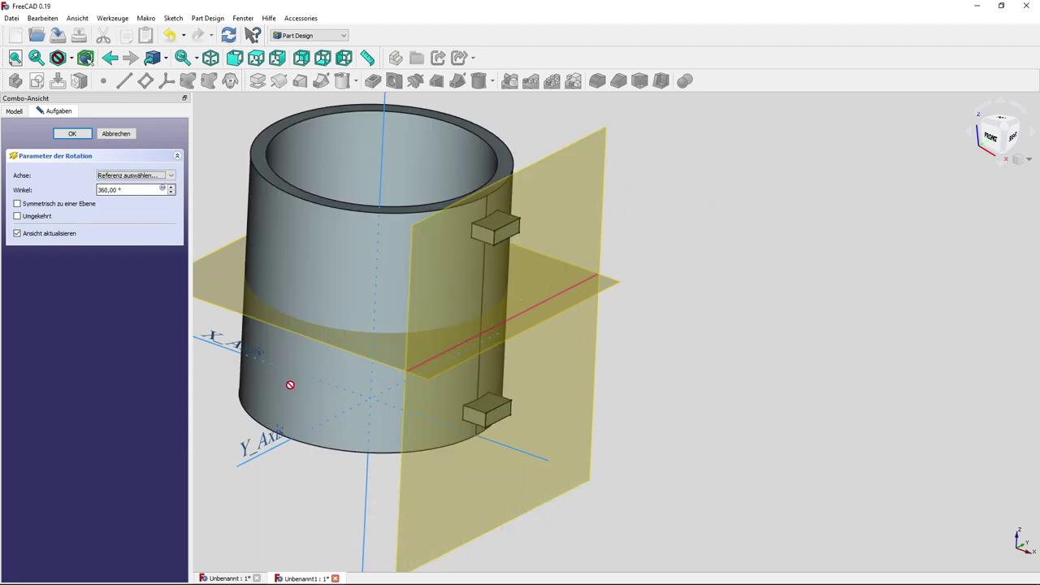
middle_click_drag(288, 383, 583, 295)
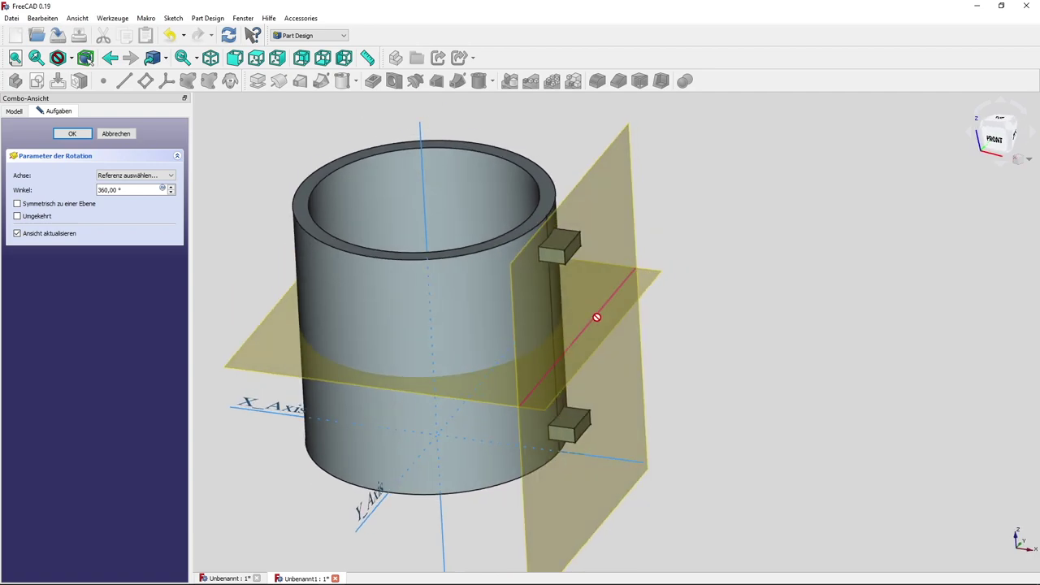
left_click(588, 317)
scroll(588, 317, "up", 3)
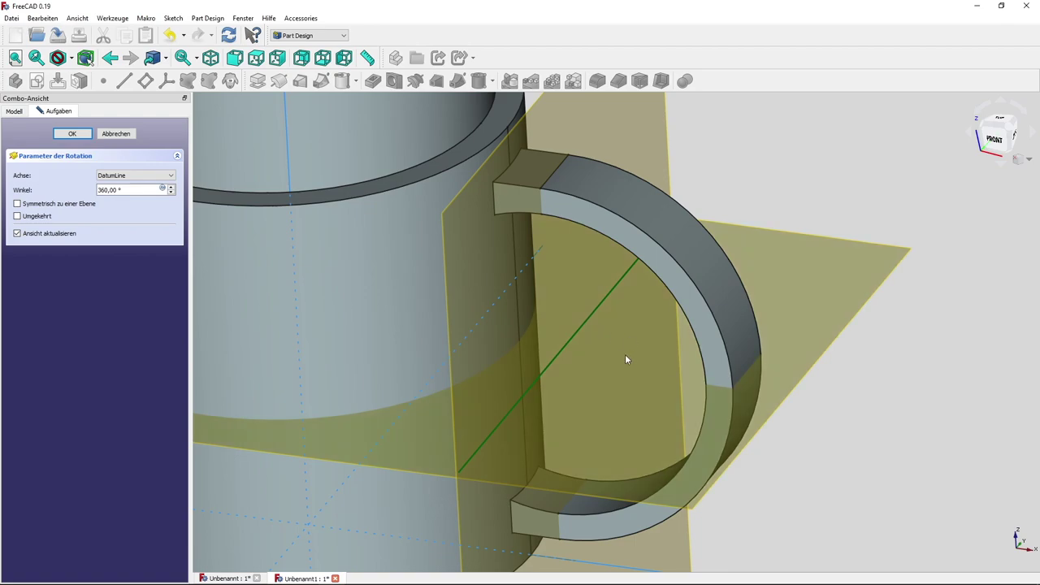
scroll(625, 354, "down", 3)
scroll(598, 364, "up", 1)
middle_click_drag(562, 339, 596, 363)
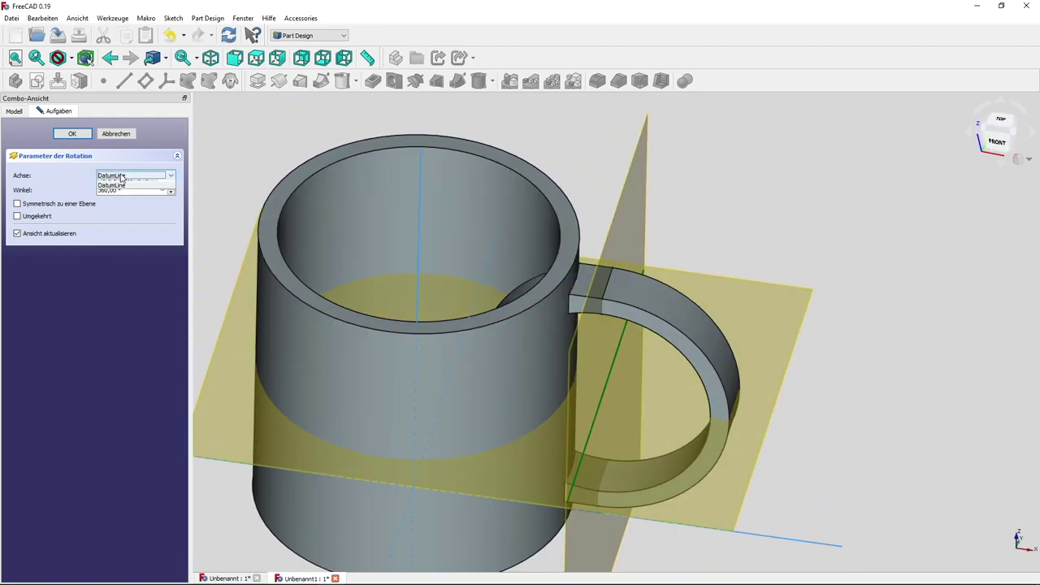
Change the revolution angle from 360° to 180° and confirm the handle.
left_click_drag(125, 188, 91, 191)
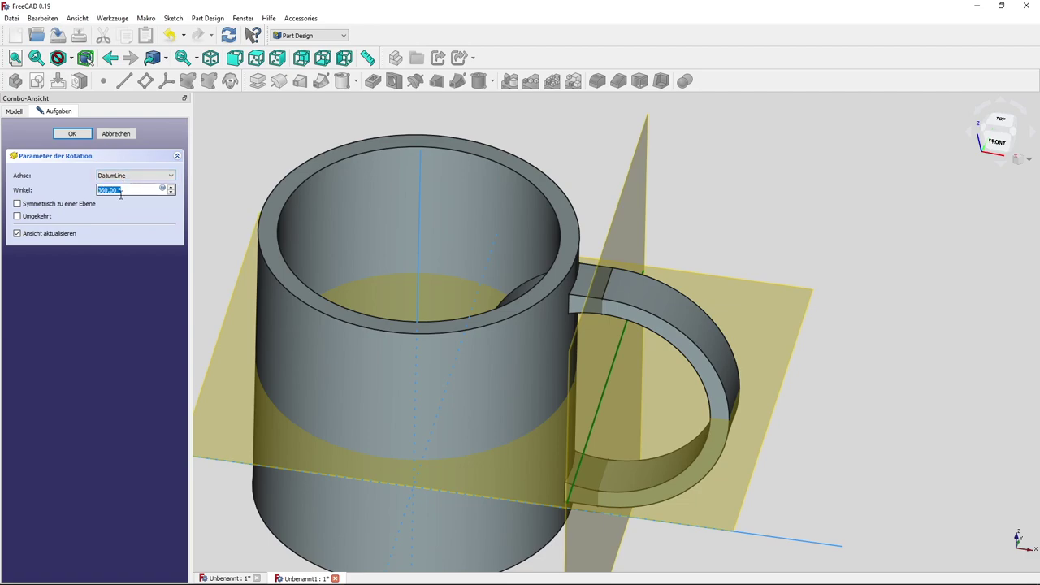
type("180")
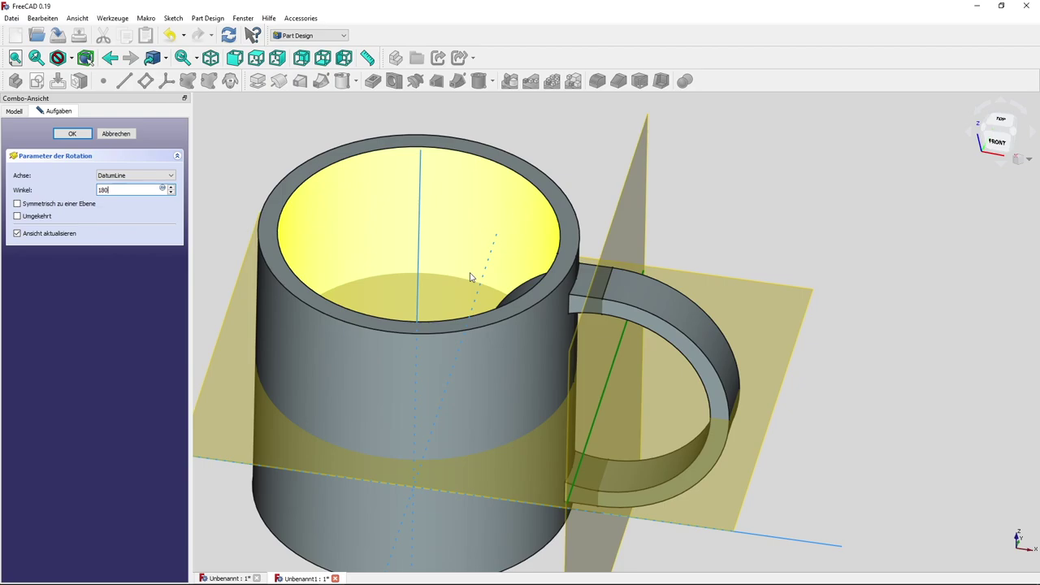
mouse_move(464, 277)
middle_mouse_down()
mouse_move(539, 275)
mouse_move(528, 269)
middle_mouse_up()
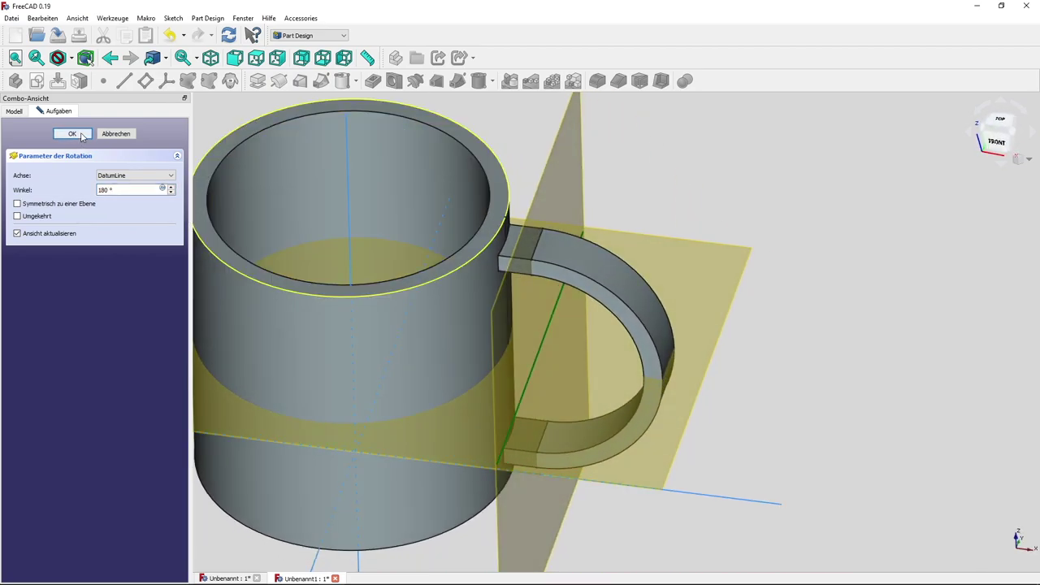
left_click(71, 134)
Hide DatumPlane001, DatumPlane and the Origin with Space.
mouse_move(650, 342)
middle_mouse_down()
mouse_move(727, 360)
mouse_move(659, 367)
mouse_move(691, 360)
middle_mouse_up()
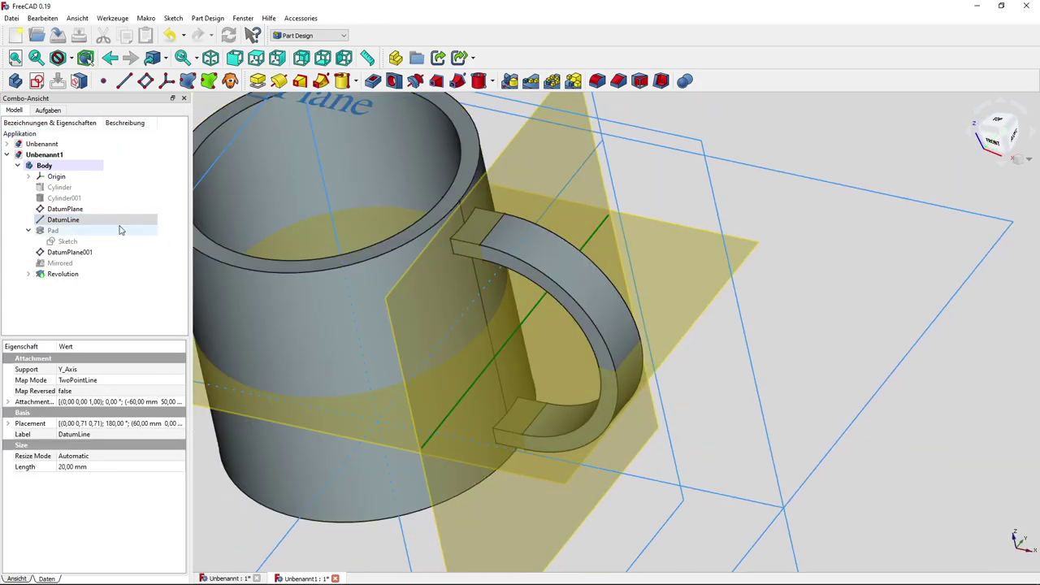
left_click(73, 253)
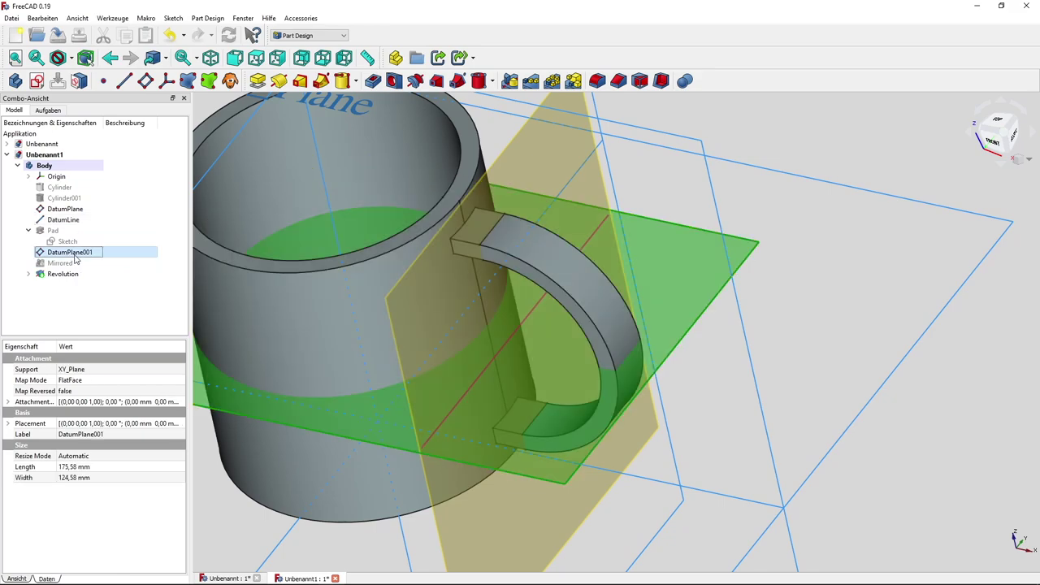
key("space")
left_click(65, 209)
key("space")
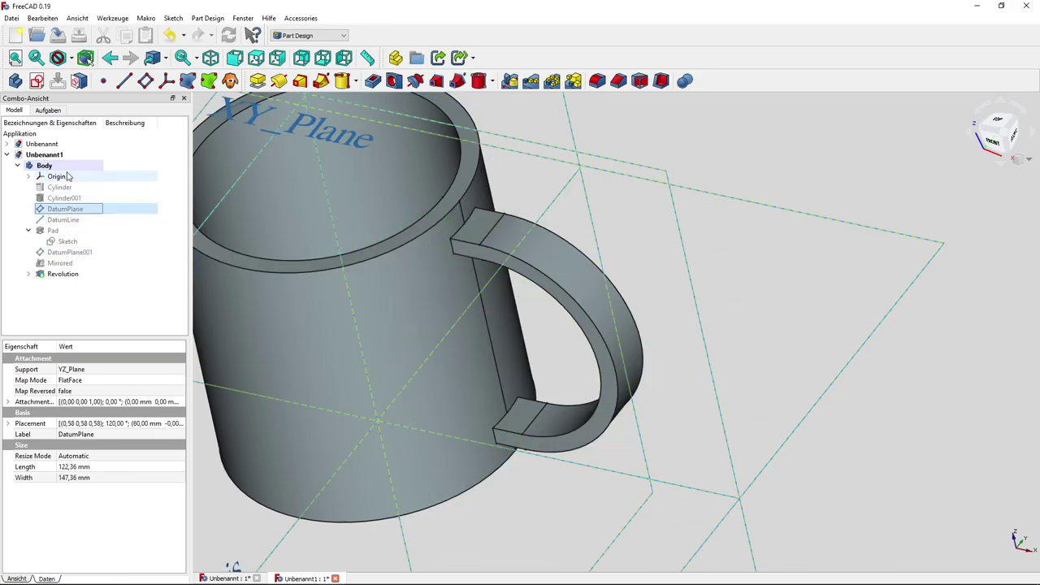
left_click(69, 176)
key("space")
scroll(574, 409, "down", 3)
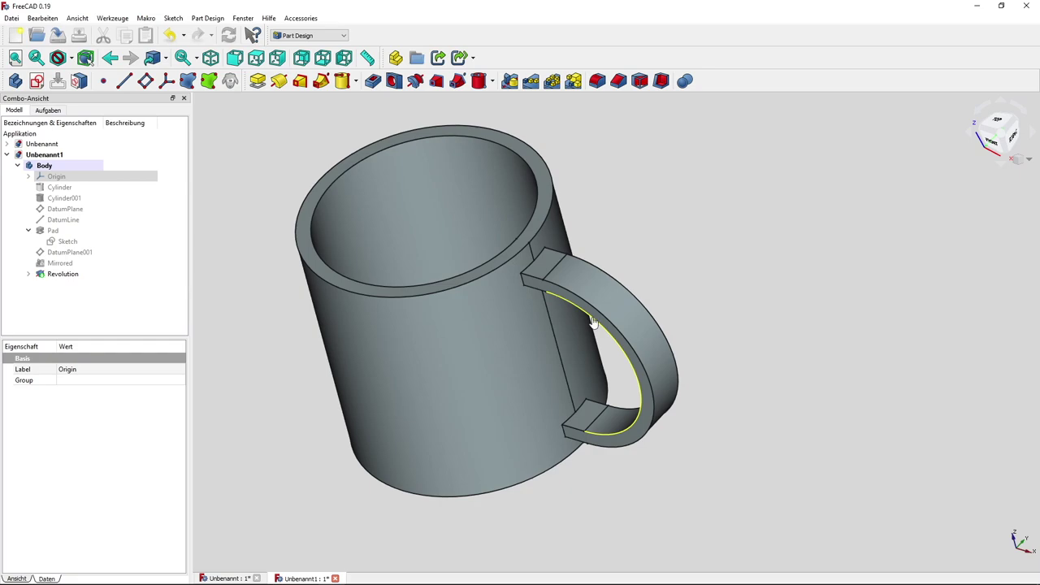
Apply a Fillet to the four inner edges of the handle.
left_click(595, 322)
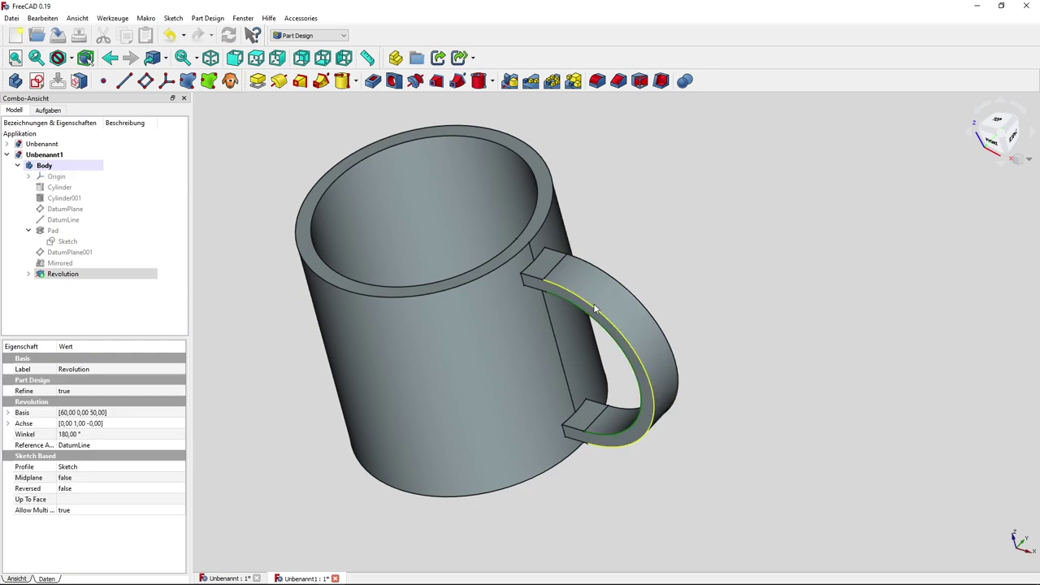
mouse_move(715, 351)
middle_mouse_down()
mouse_move(603, 413)
mouse_move(487, 418)
middle_mouse_up()
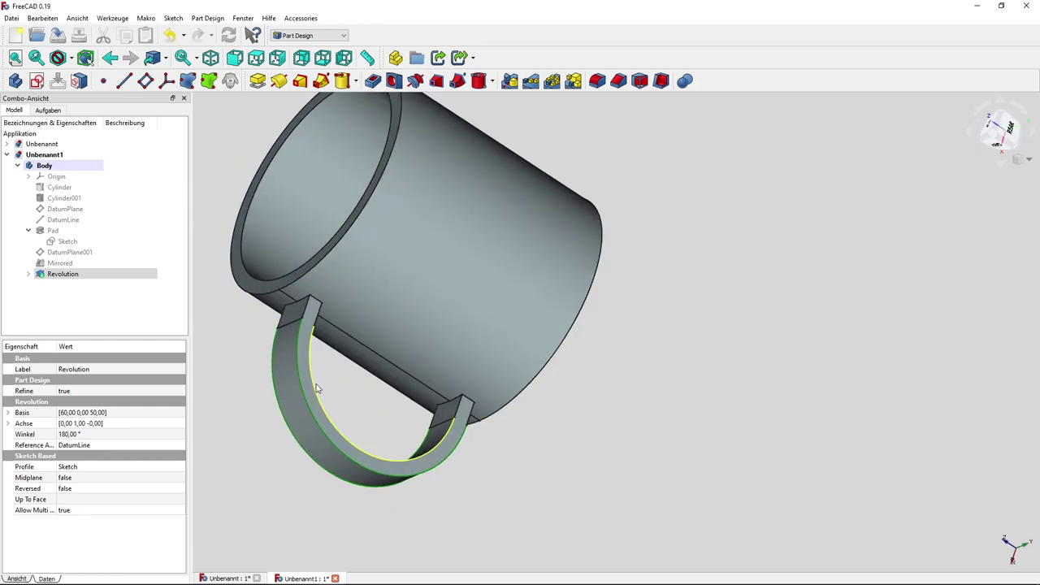
left_click(598, 80)
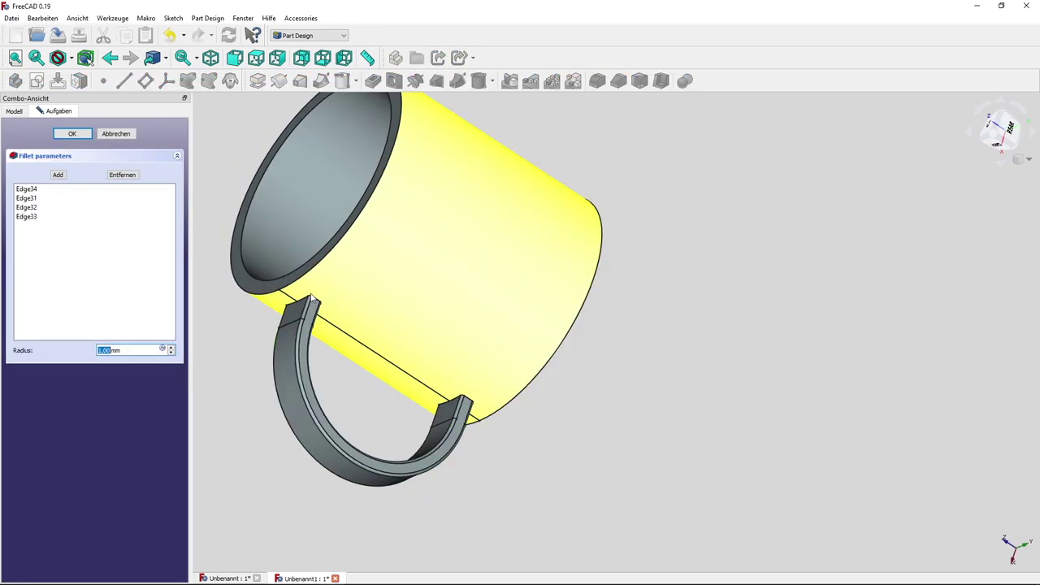
left_click_drag(98, 349, 120, 349)
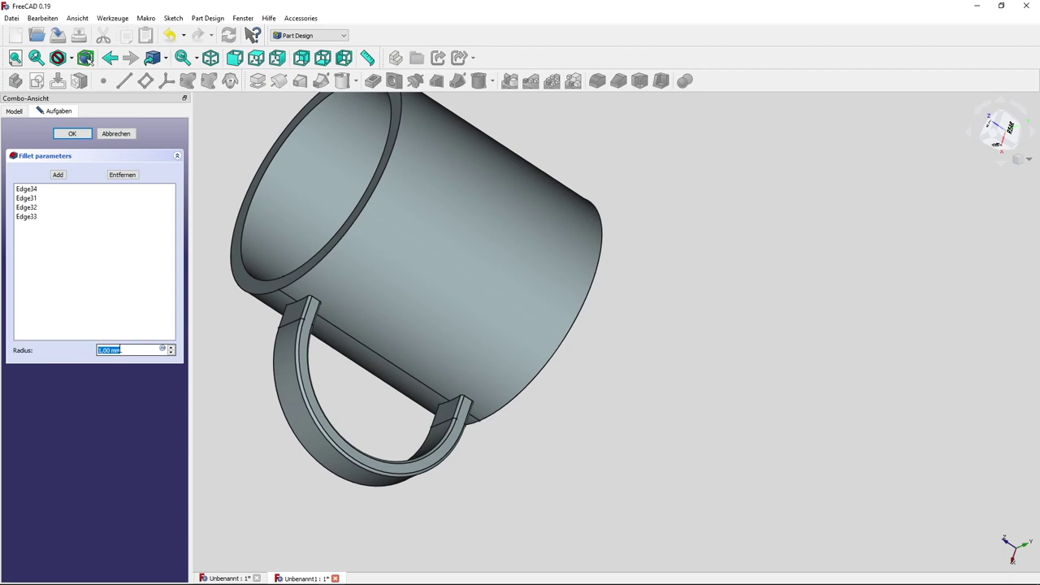
type("2")
left_click(72, 133)
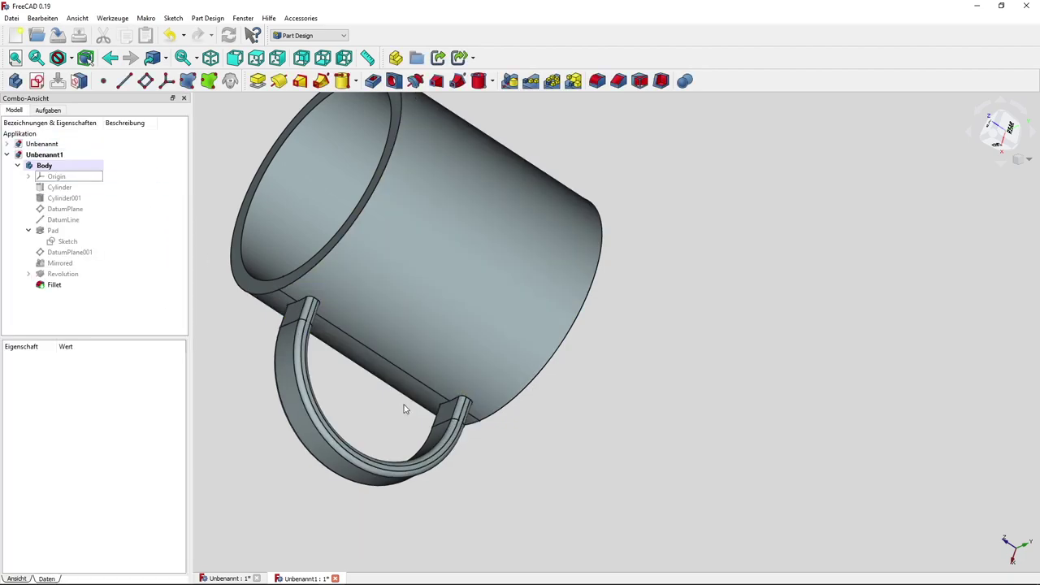
middle_click_drag(333, 480, 576, 418)
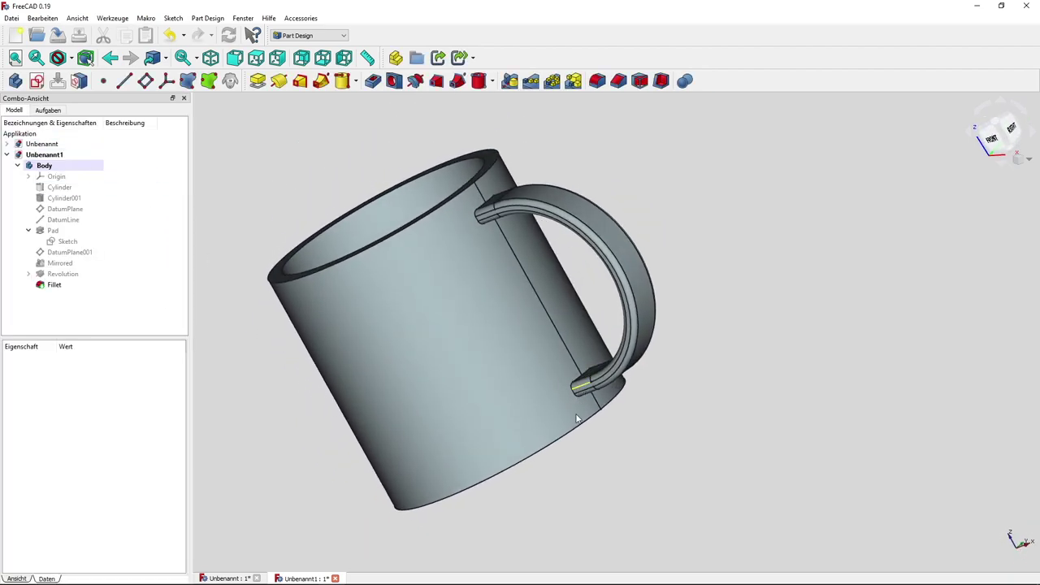
Round the mug's bottom edge with a 5 mm fillet.
left_click(577, 435)
left_click(598, 83)
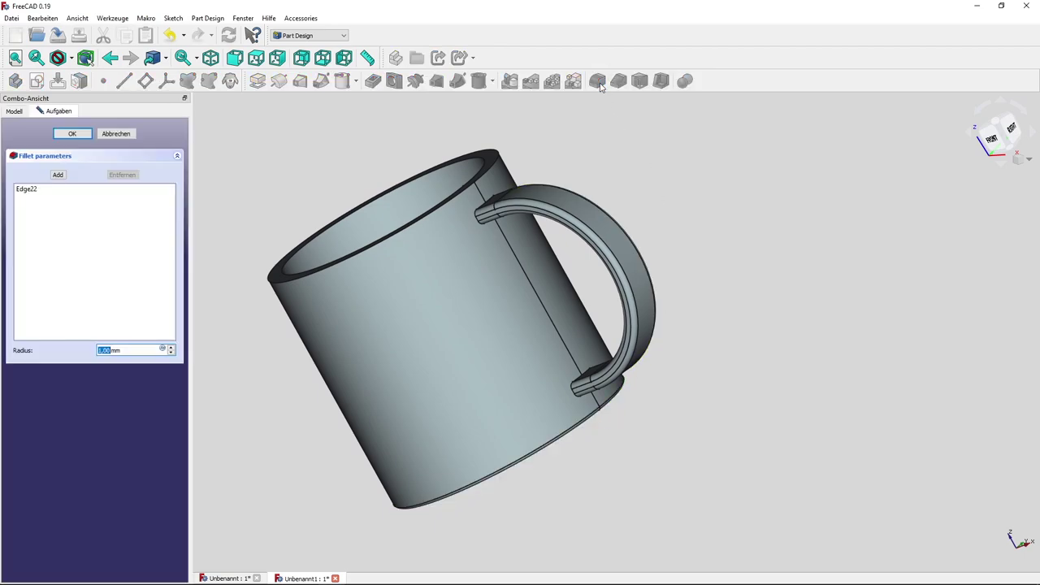
type("5")
key("Return")
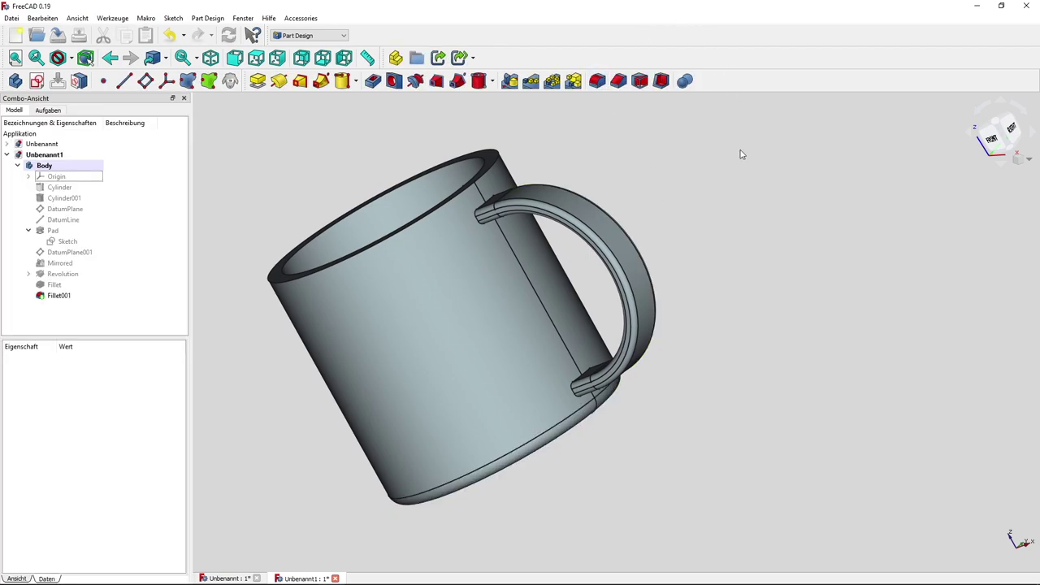
Round the mug's top rim with a 2 mm fillet.
mouse_move(741, 155)
middle_mouse_down()
mouse_move(574, 225)
mouse_move(598, 263)
middle_mouse_up()
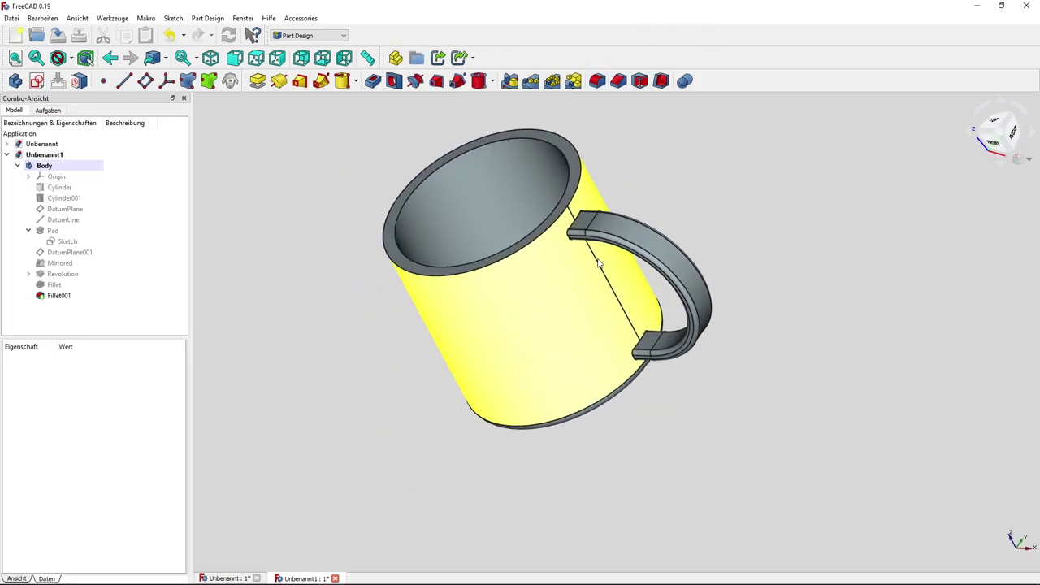
left_click(401, 217)
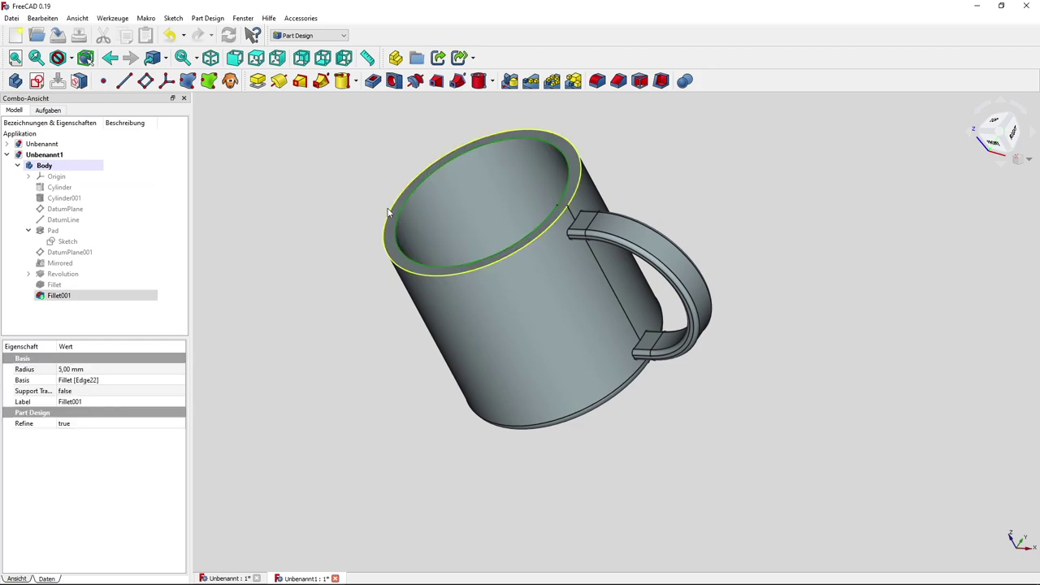
left_click(597, 80)
type("2")
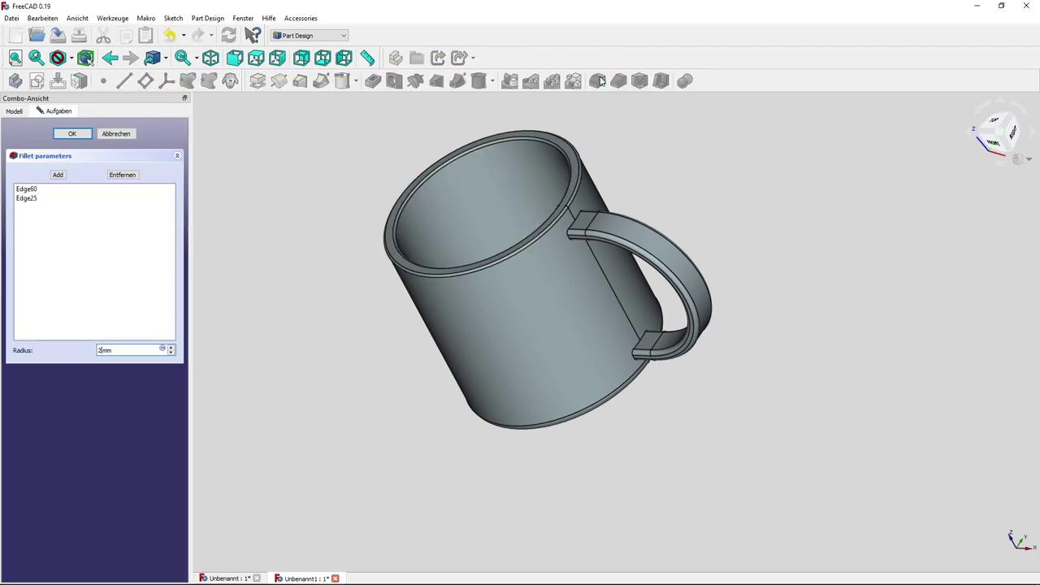
key("Return")
Round the inner bottom edge of the mug with a 2 mm fillet.
mouse_move(419, 277)
middle_mouse_down()
mouse_move(412, 356)
mouse_move(444, 364)
middle_mouse_up()
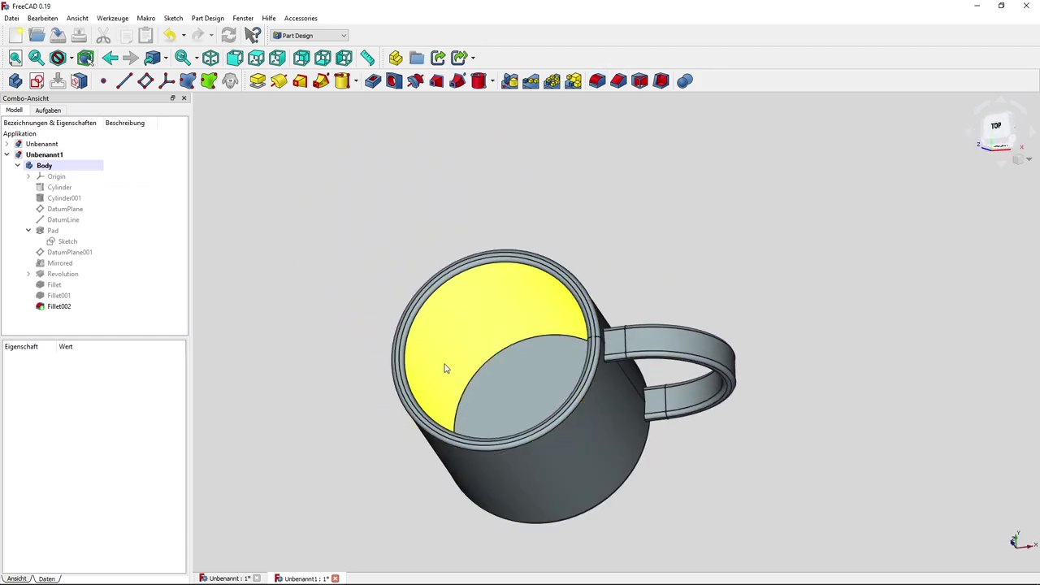
left_click(487, 364)
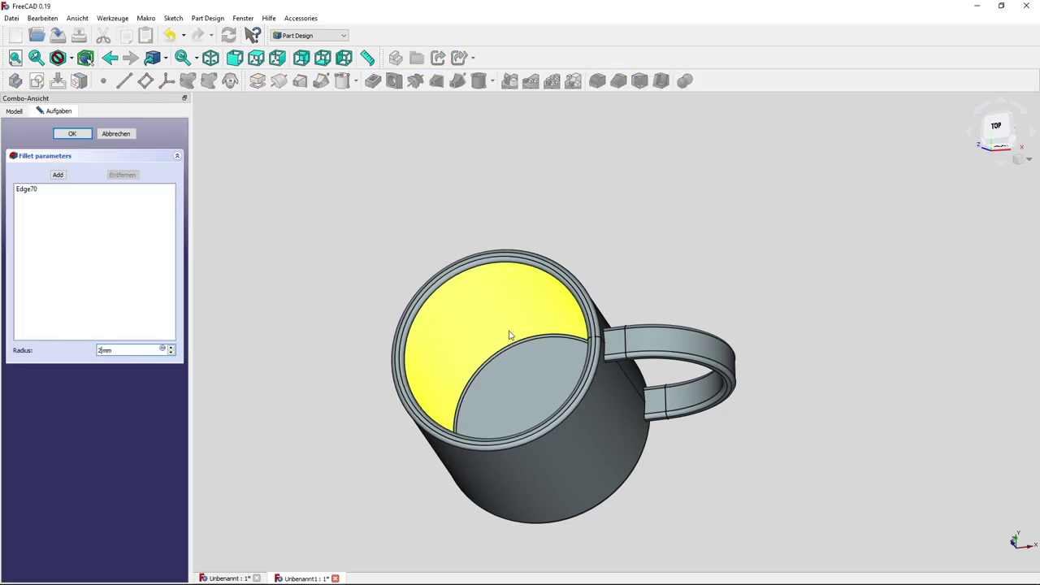
key("Return")
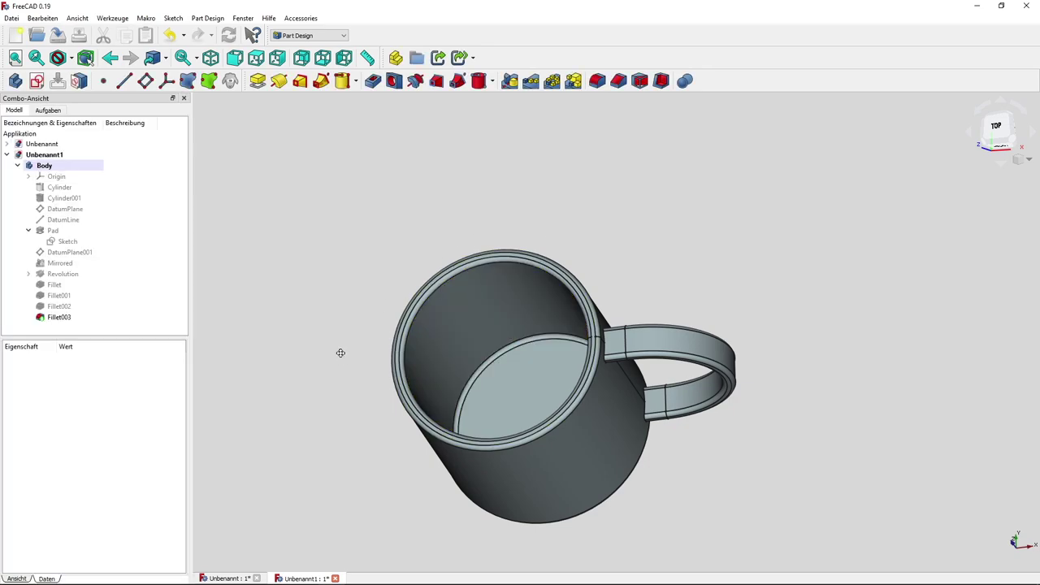
mouse_move(339, 353)
middle_mouse_down()
mouse_move(377, 298)
mouse_move(376, 243)
middle_mouse_up()
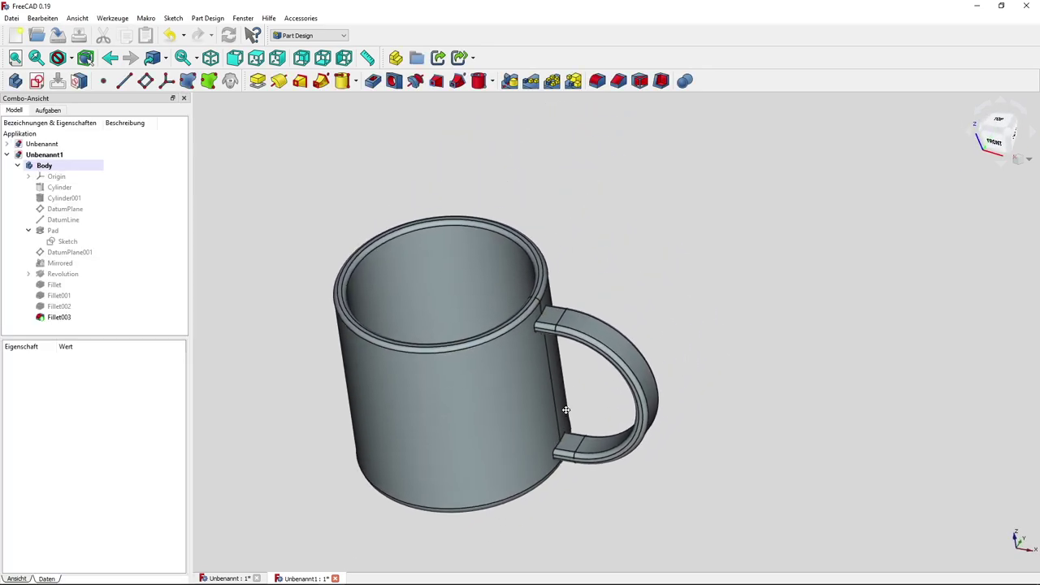
Fillet the upper and lower lug-to-body joint edges with 2 mm radius.
scroll(565, 425, "up", 3)
scroll(558, 427, "up", 3)
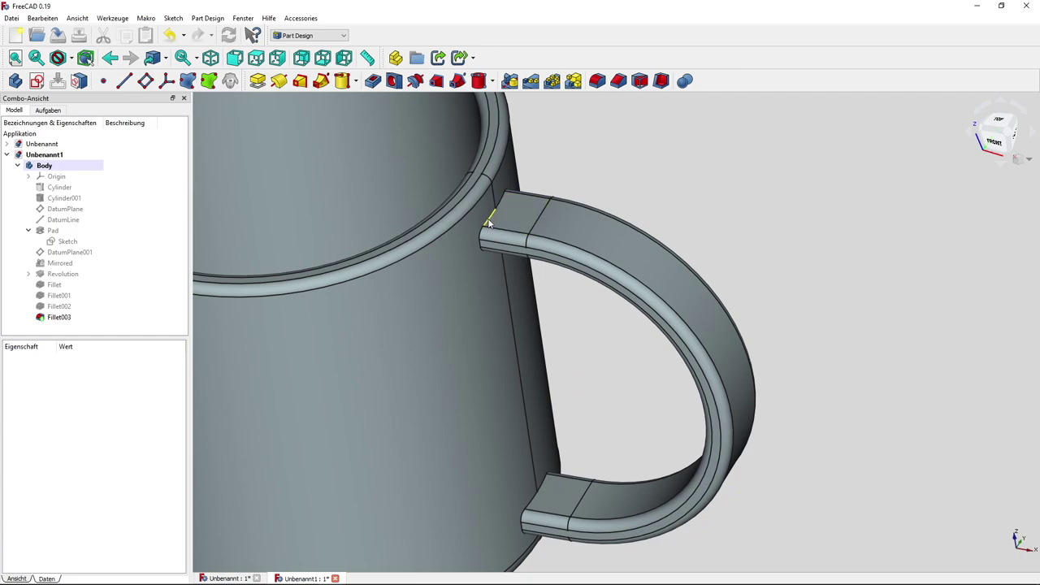
left_click(490, 216)
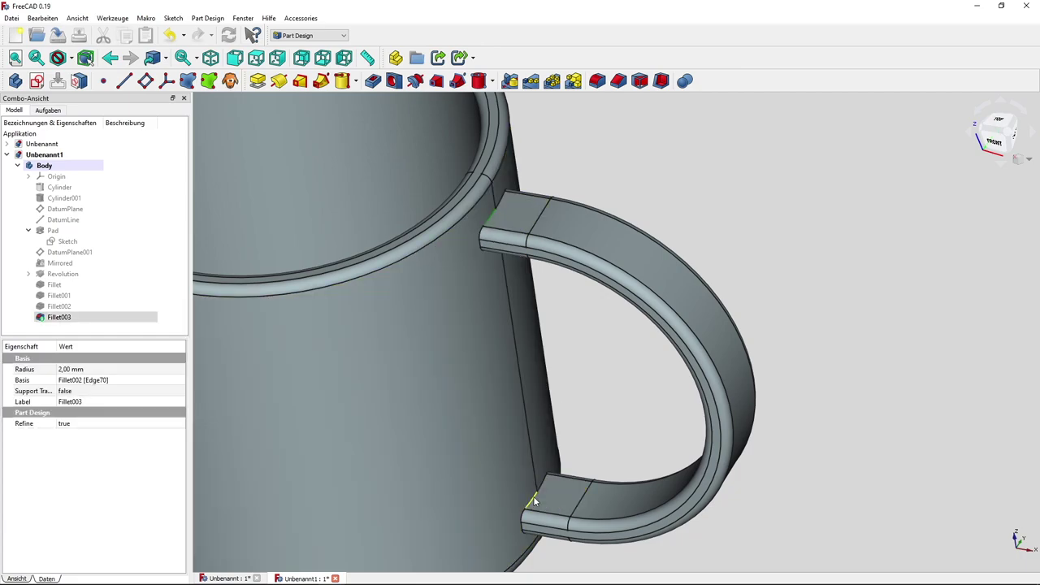
left_click(531, 500, "ctrl")
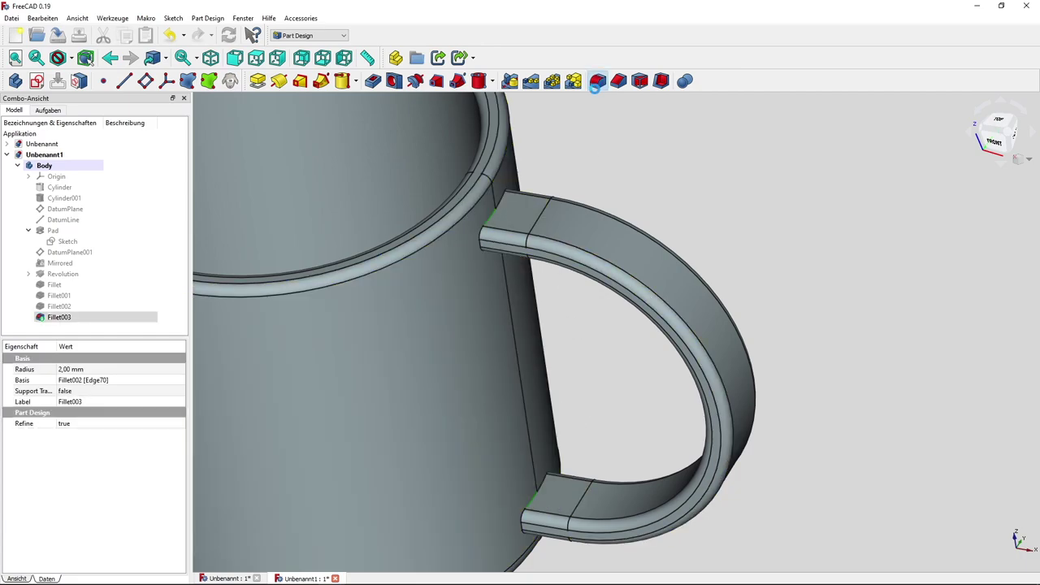
left_click(597, 81)
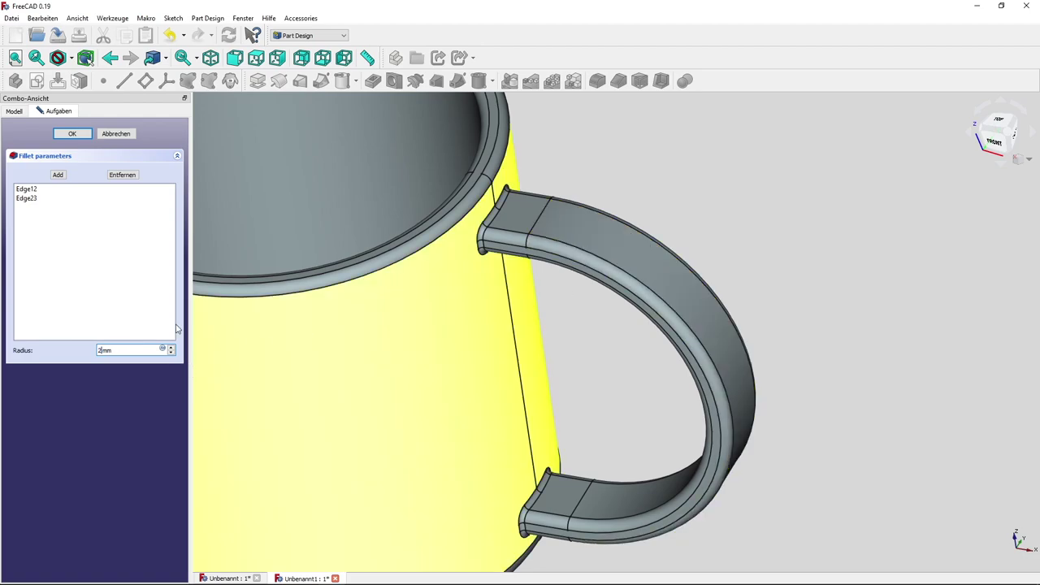
left_click(73, 134)
Reframe the finished mug in front view, then isometric view.
scroll(507, 321, "down", 5)
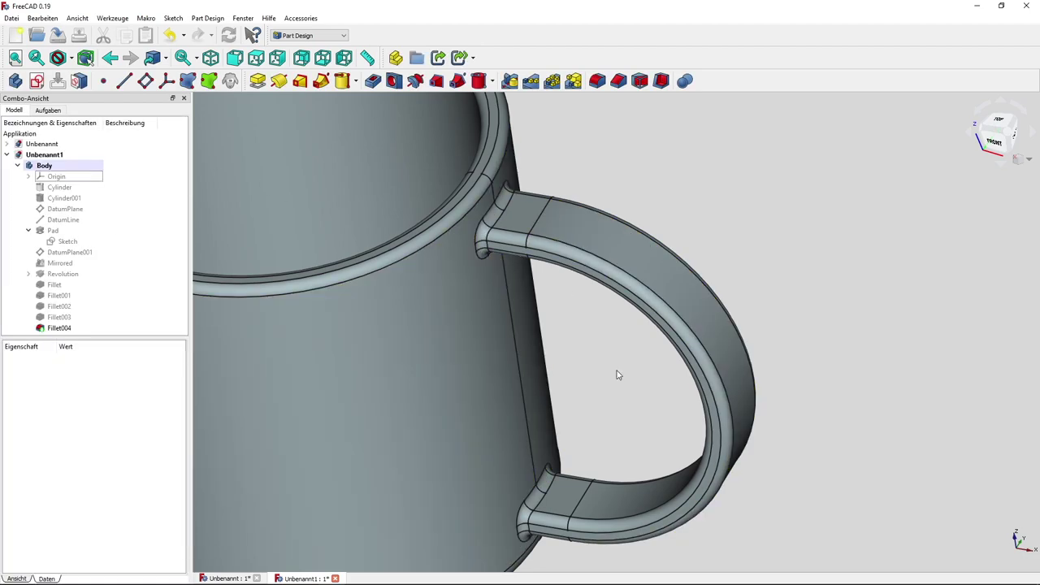
mouse_move(615, 376)
middle_mouse_down()
mouse_move(711, 375)
mouse_move(672, 353)
middle_mouse_up()
scroll(711, 375, "down", 3)
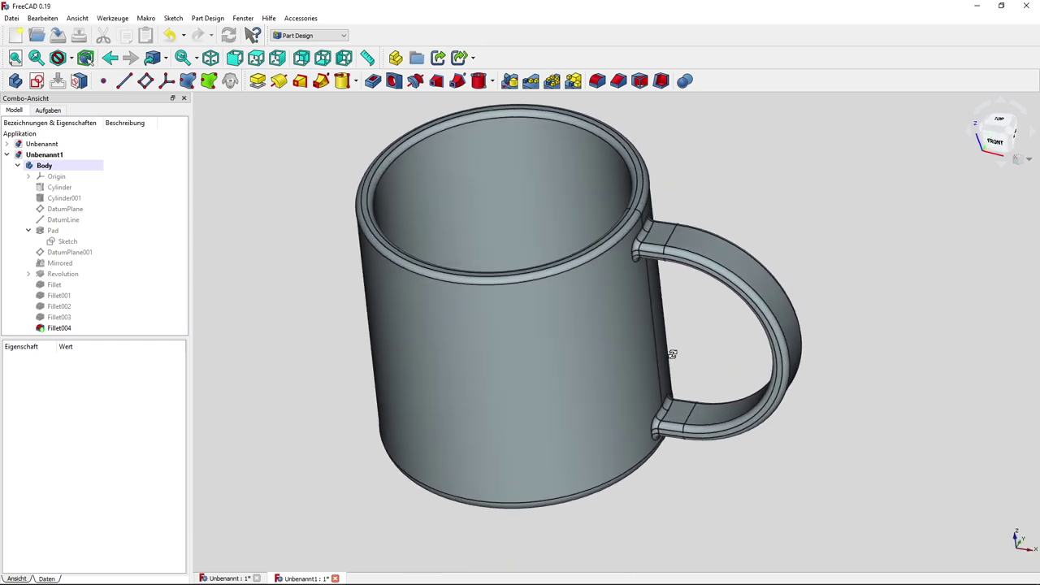
left_click(996, 146)
left_click(210, 57)
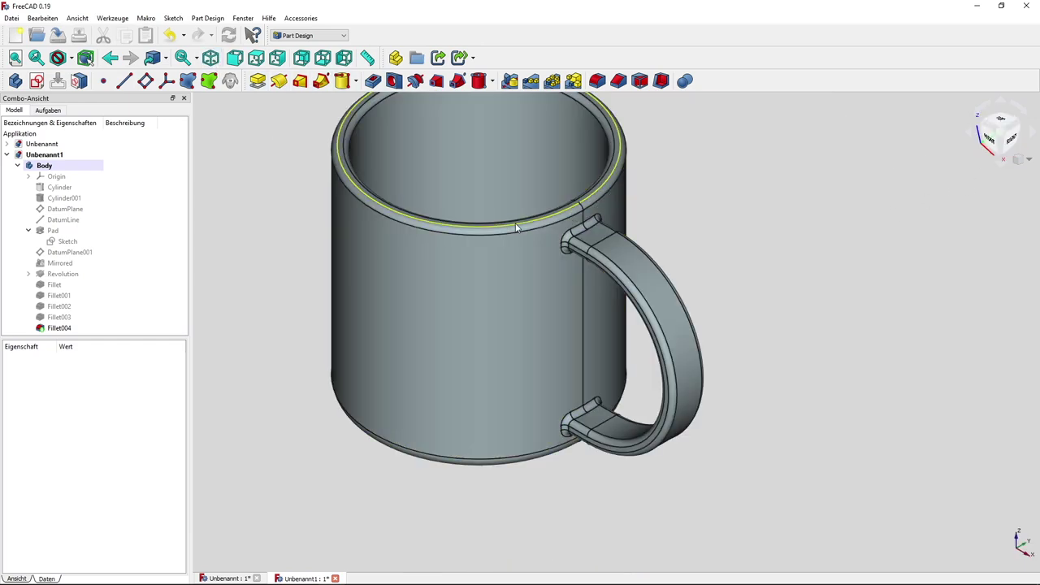
middle_click_drag(746, 266, 704, 318)
scroll(704, 320, "down", 2)
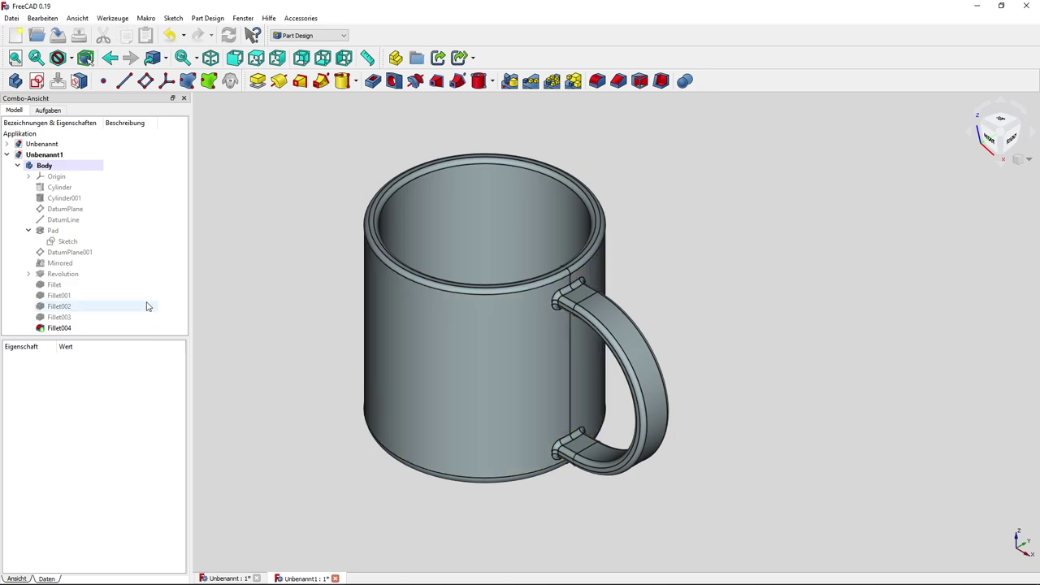
double_click(81, 243)
scroll(474, 299, "up", 4)
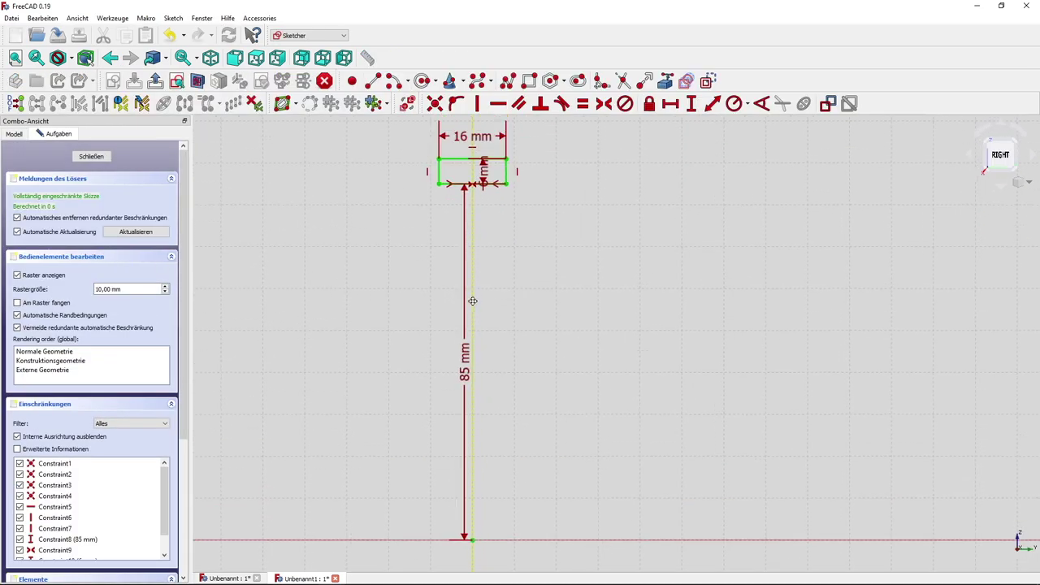
left_click_drag(470, 480, 636, 460)
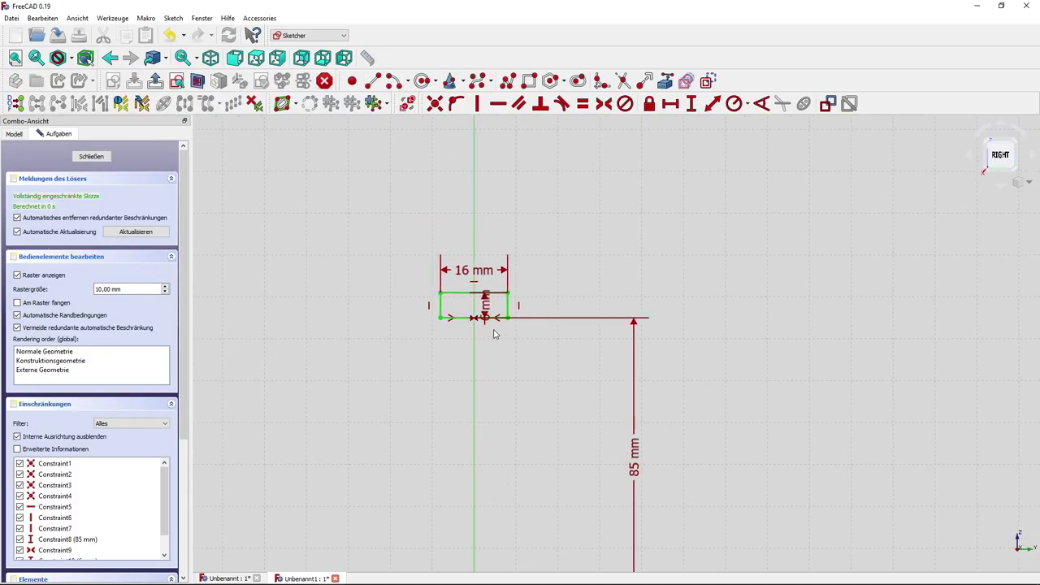
left_click_drag(494, 319, 591, 249)
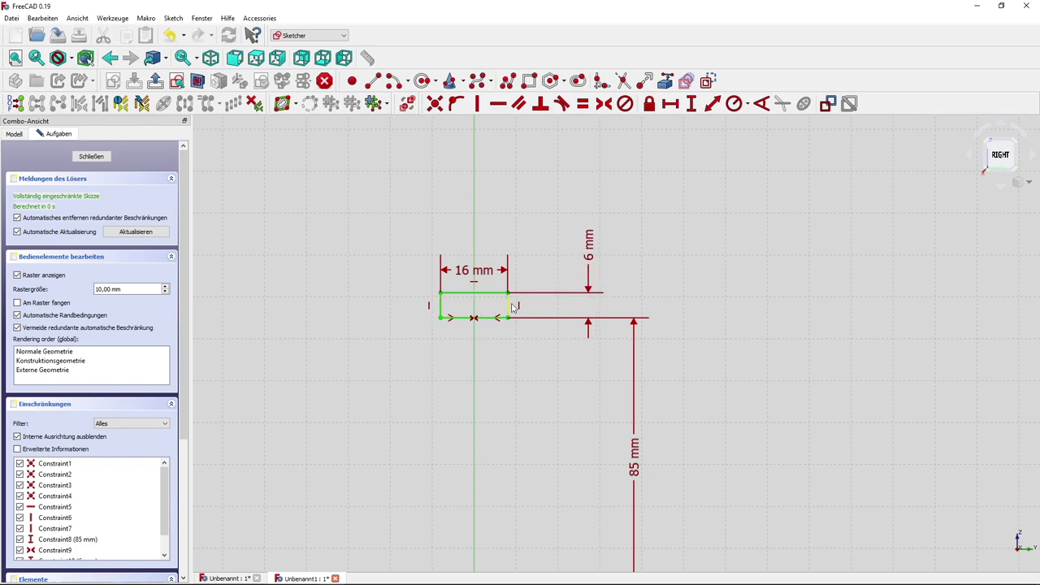
left_click(87, 158)
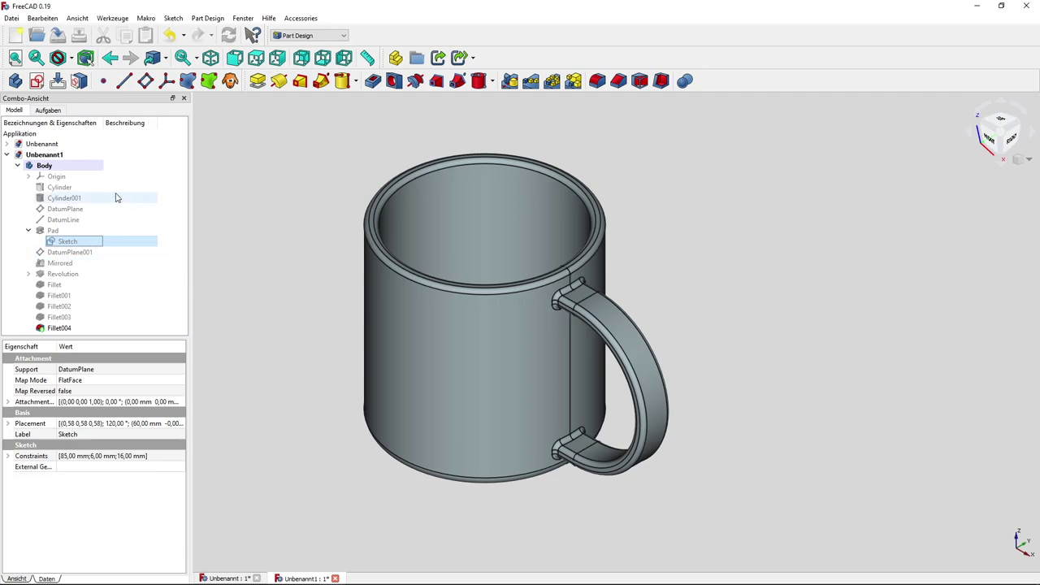
Set the mug Body's face colour to yellow in its display properties.
left_click(56, 176)
left_click(70, 189)
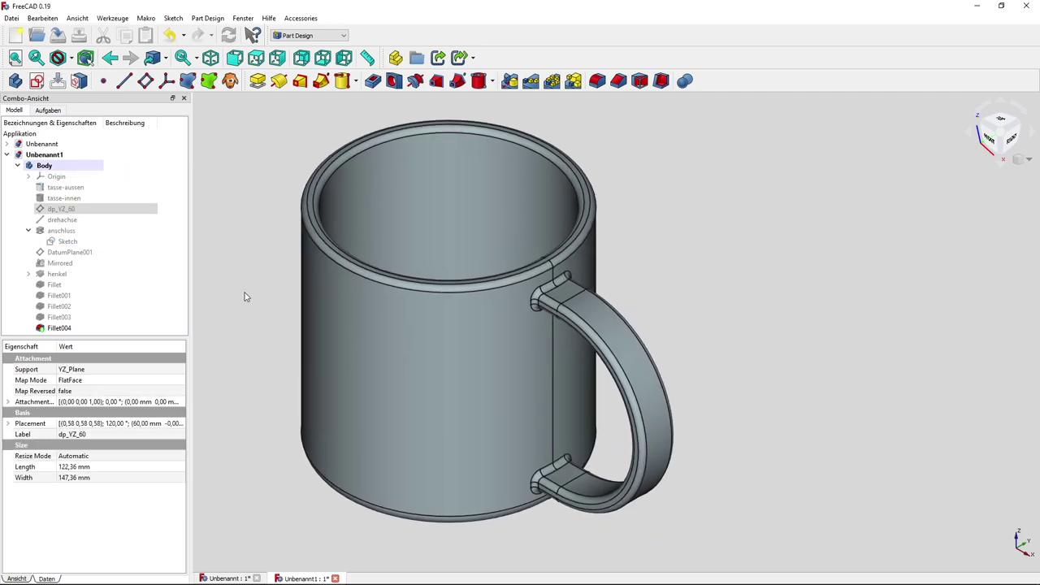
right_click(56, 167)
left_click(87, 209)
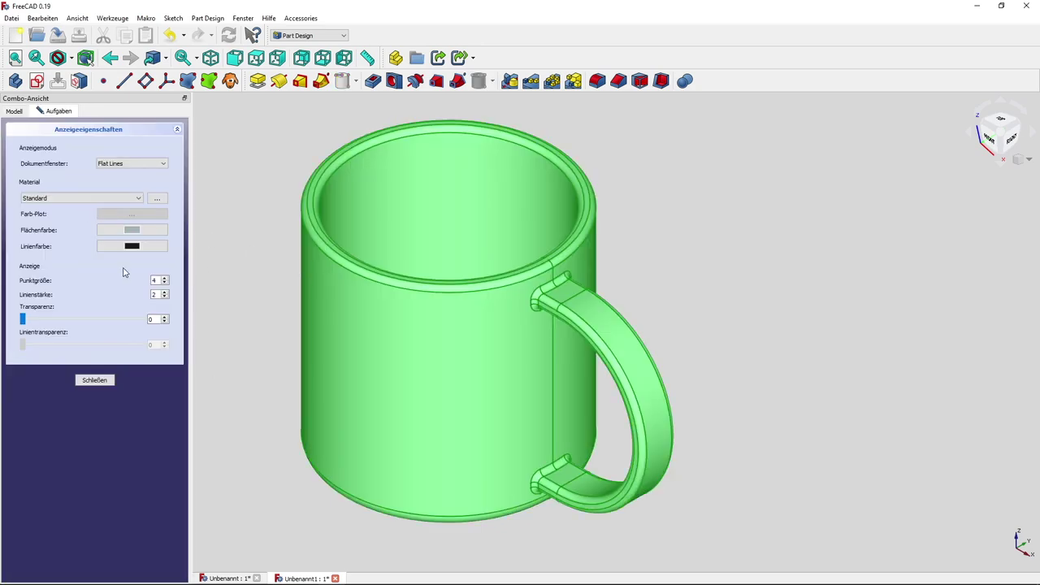
left_click(126, 235)
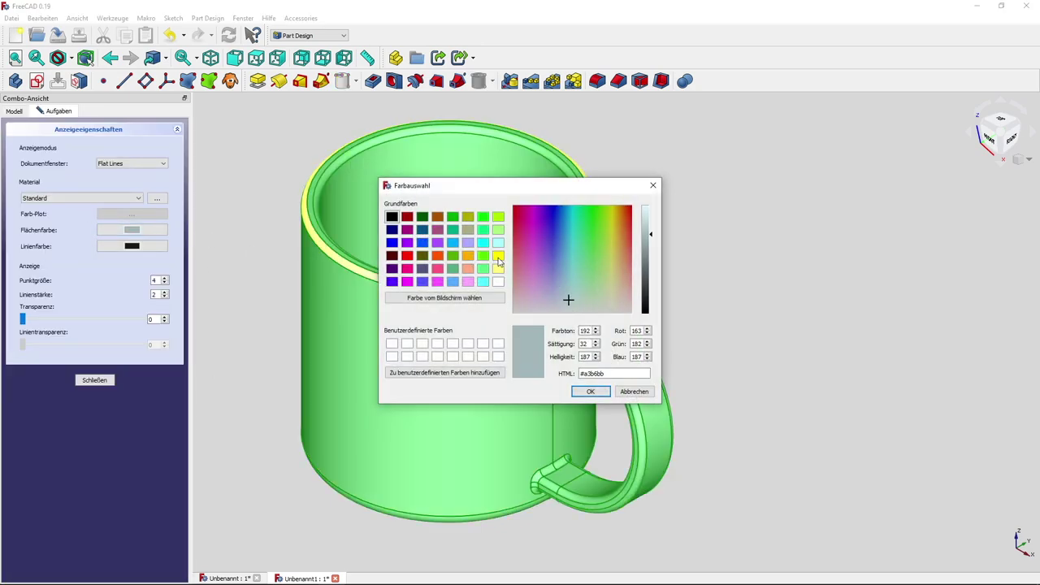
left_click(499, 255)
left_click(591, 391)
left_click(95, 380)
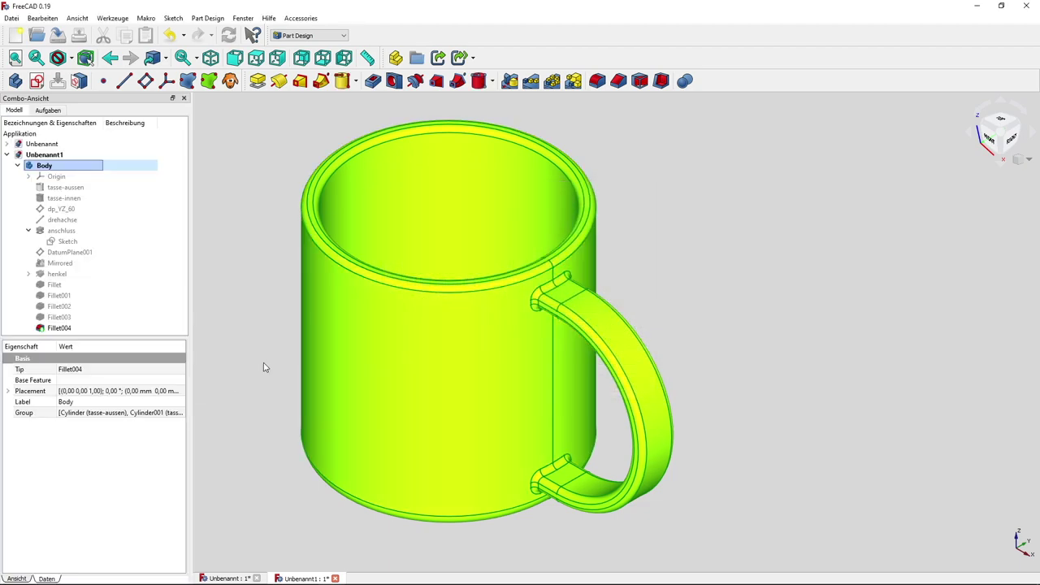
Switch to the original Unbenannt document showing the red mug.
left_click(263, 368)
middle_click_drag(226, 333, 257, 356)
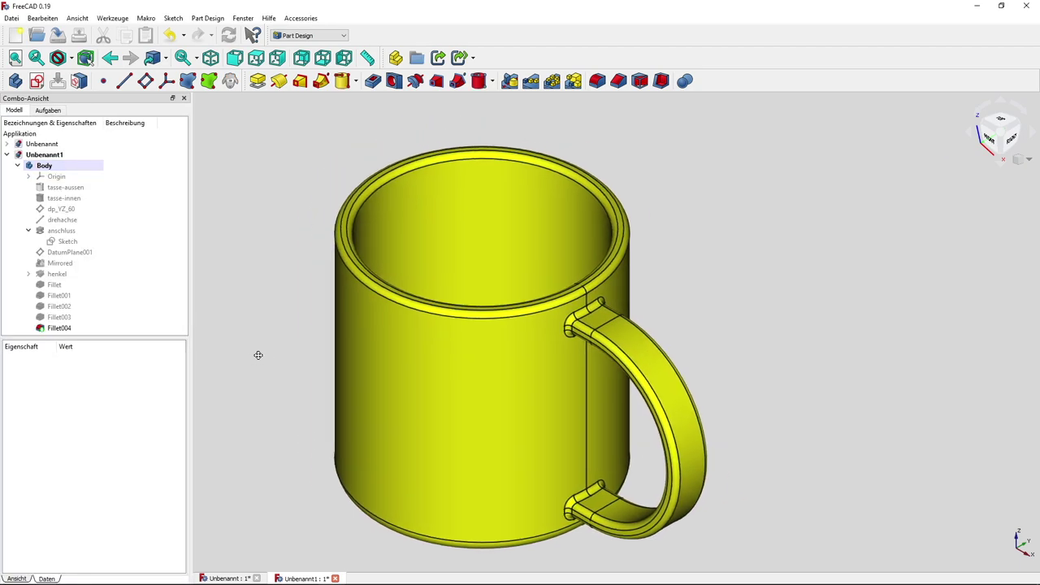
left_click(62, 146)
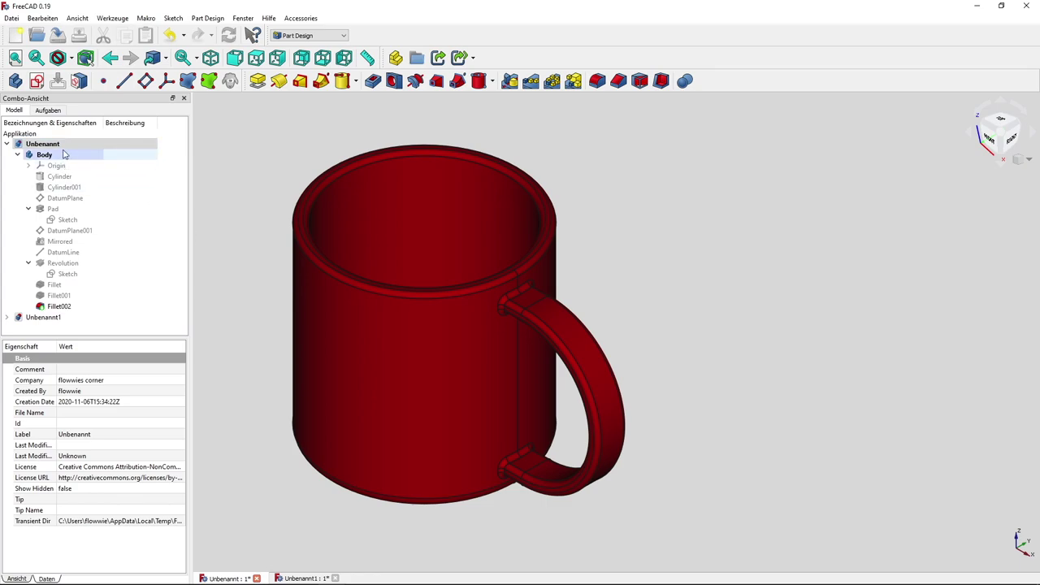
Switch back to Unbenannt1 and zoom out on the yellow mug.
left_click(42, 317)
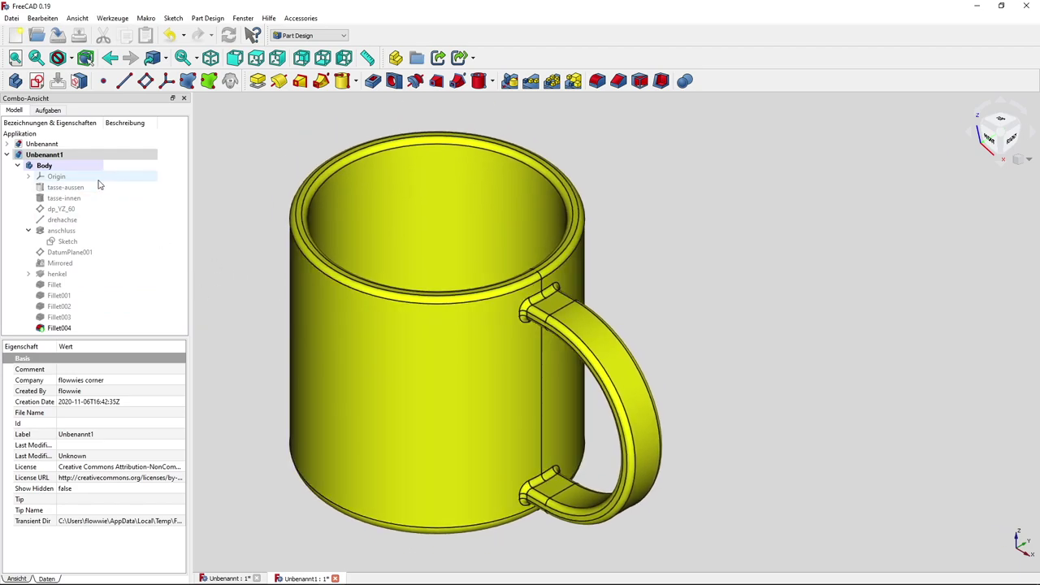
scroll(569, 295, "down", 2)
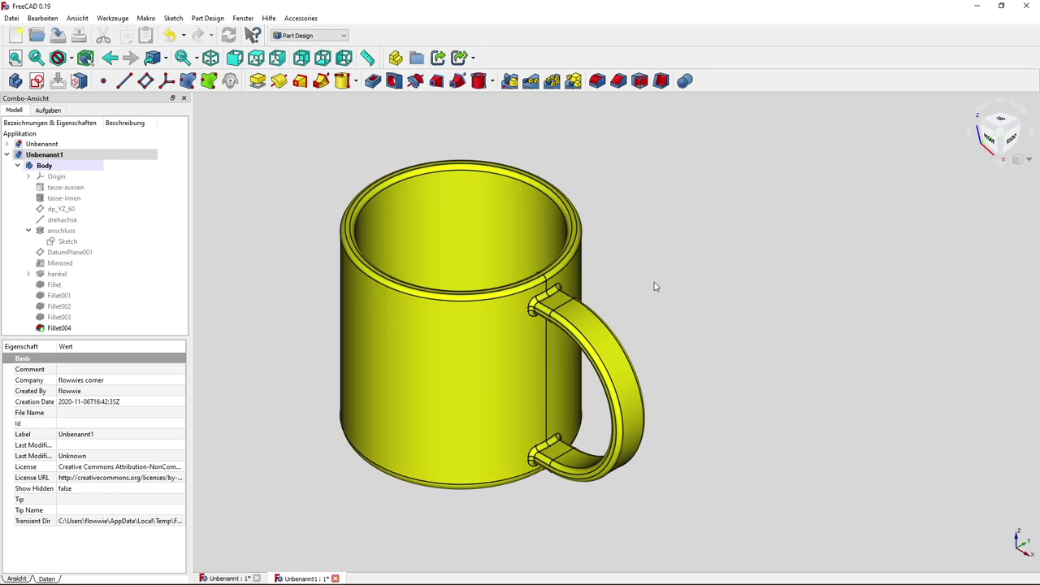
Pan, zoom and orbit around the mug, then return to the standard isometric view.
middle_click_drag(654, 282, 588, 274)
scroll(589, 278, "up", 2)
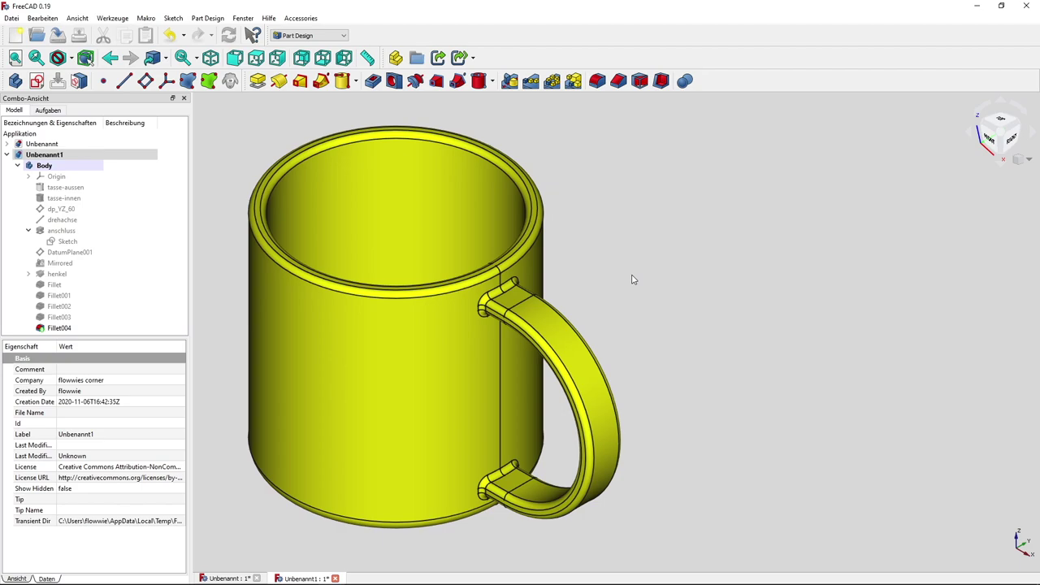
mouse_move(625, 380)
middle_mouse_down()
mouse_move(675, 367)
mouse_move(662, 451)
mouse_move(653, 387)
mouse_move(727, 195)
mouse_move(680, 352)
mouse_move(683, 397)
mouse_move(683, 383)
middle_mouse_up()
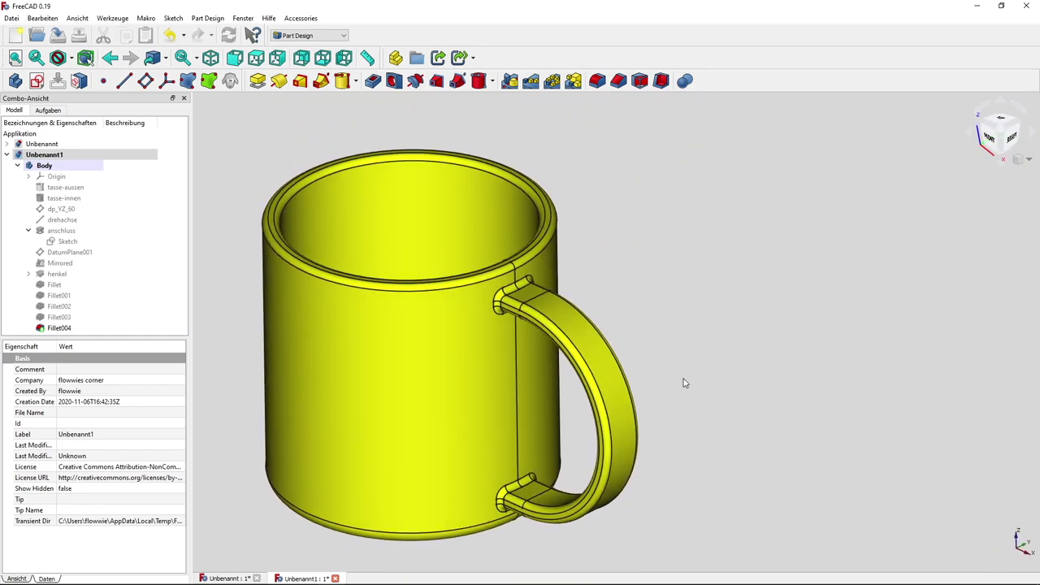
left_click(210, 57)
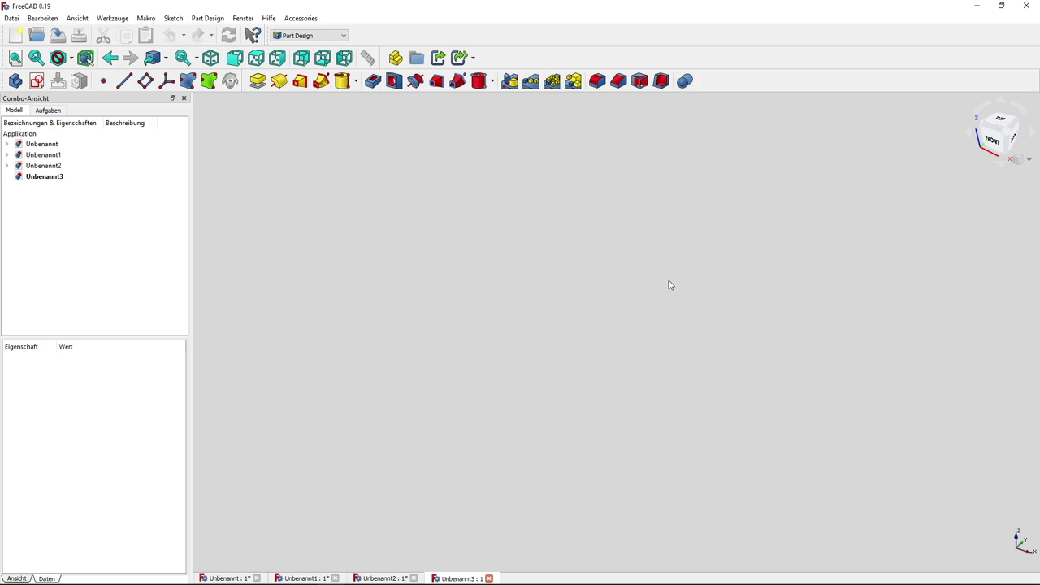
Add a cylinder with radius 50 mm and height 100 mm.
left_click(342, 80)
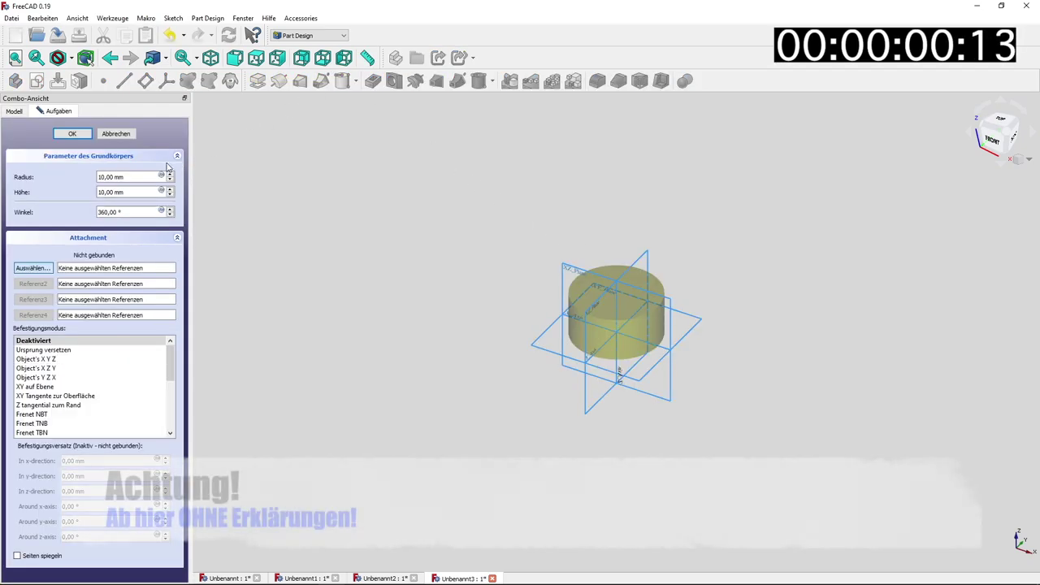
triple_click(133, 176)
type("5")
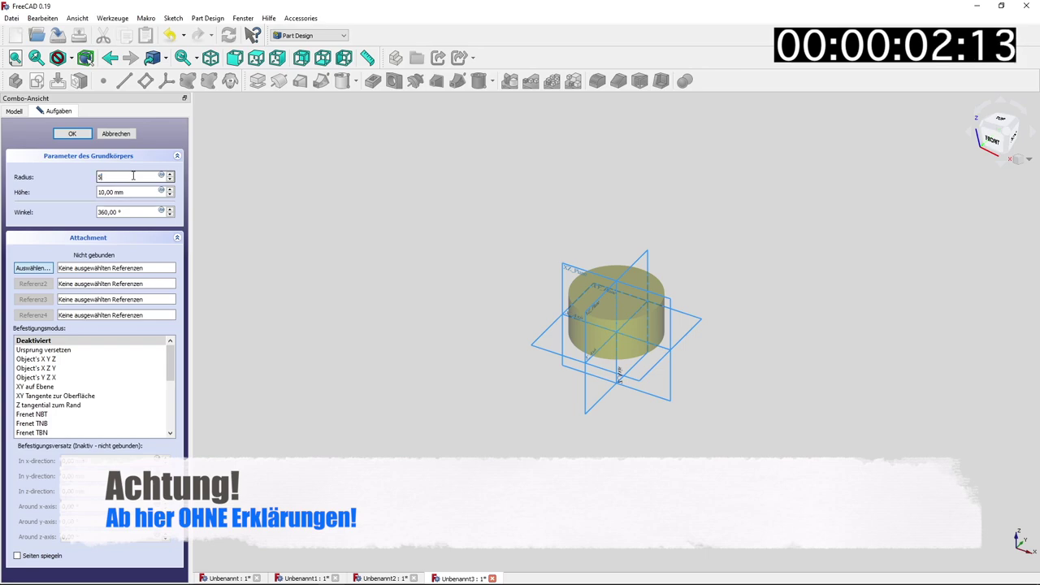
type("0")
key("Tab")
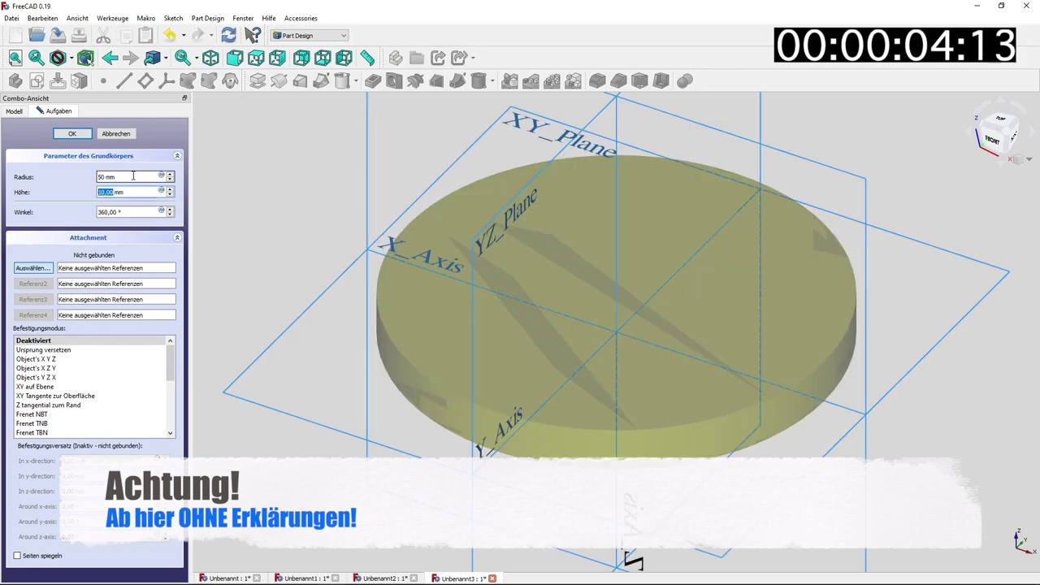
type("100")
key("Return")
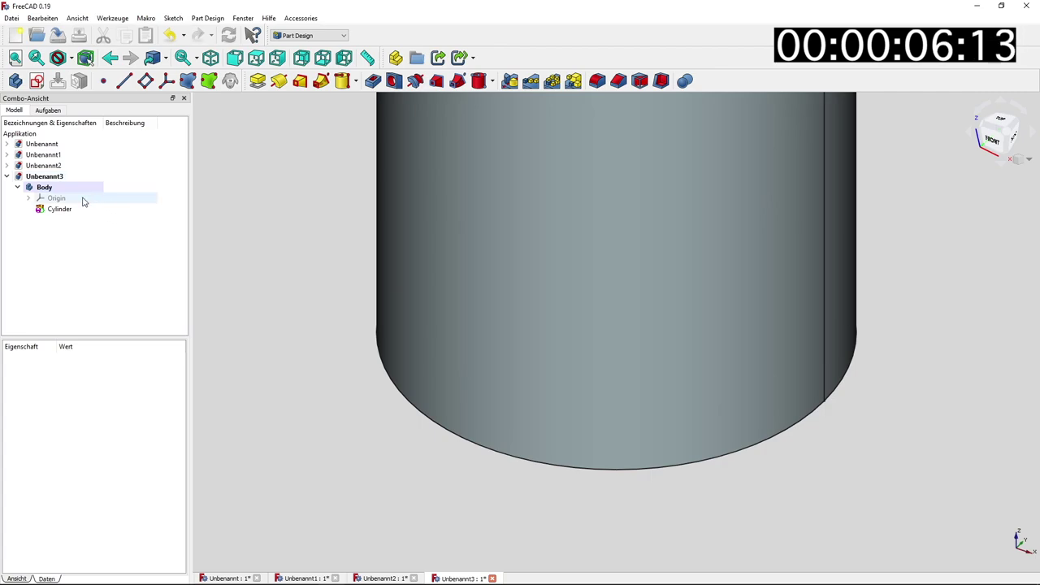
Attach the cylinder to the XY_Plane with a 4 mm offset.
left_click(81, 199)
double_click(93, 210)
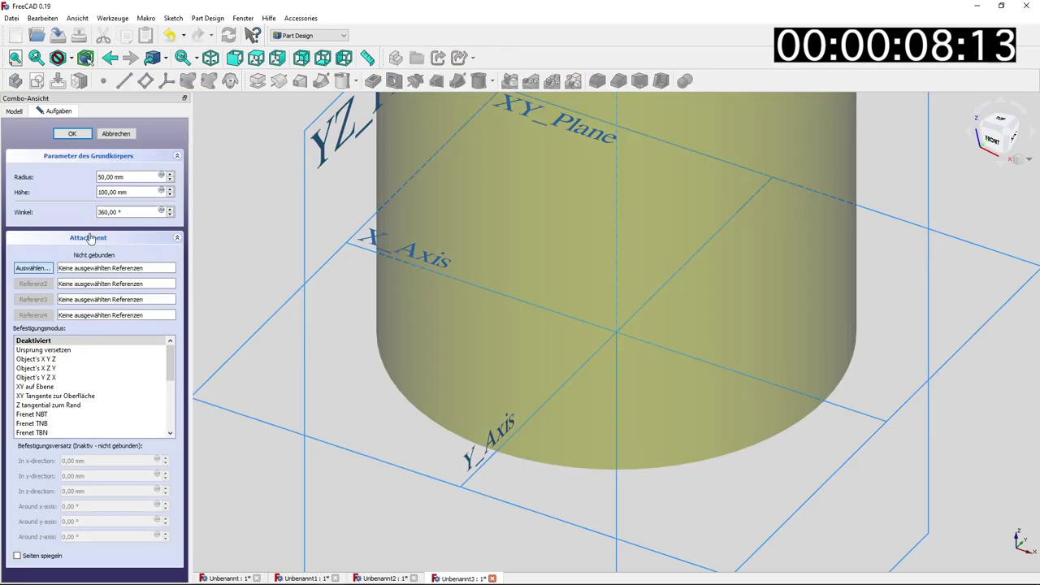
left_click(233, 354)
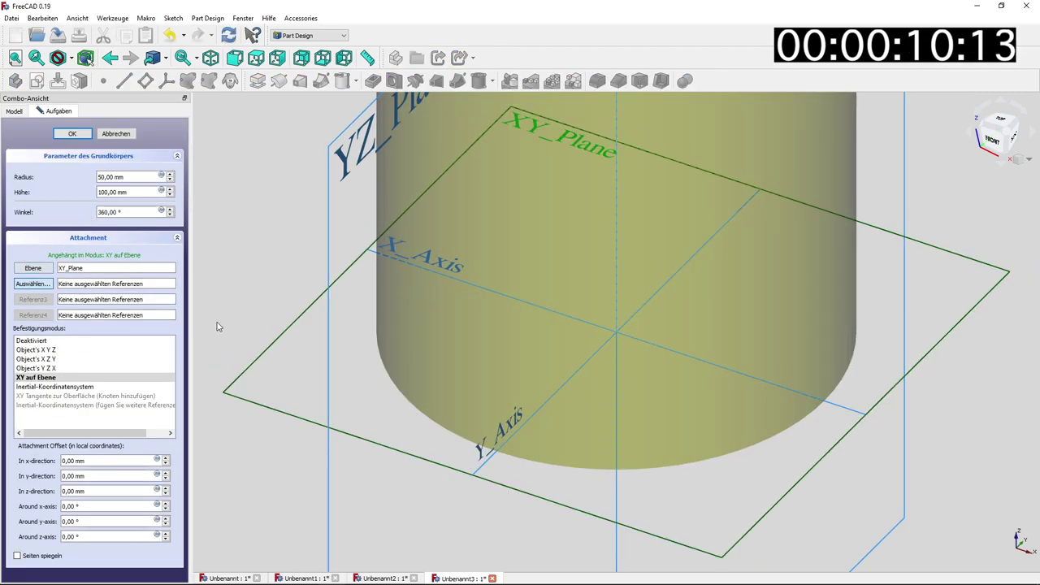
left_click(72, 133)
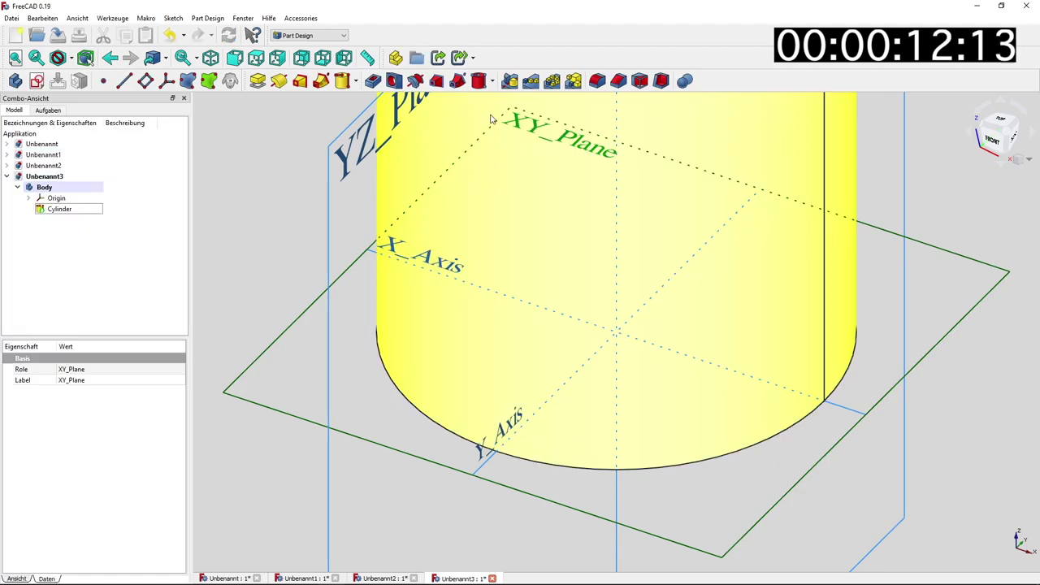
double_click(63, 209)
left_click(274, 318)
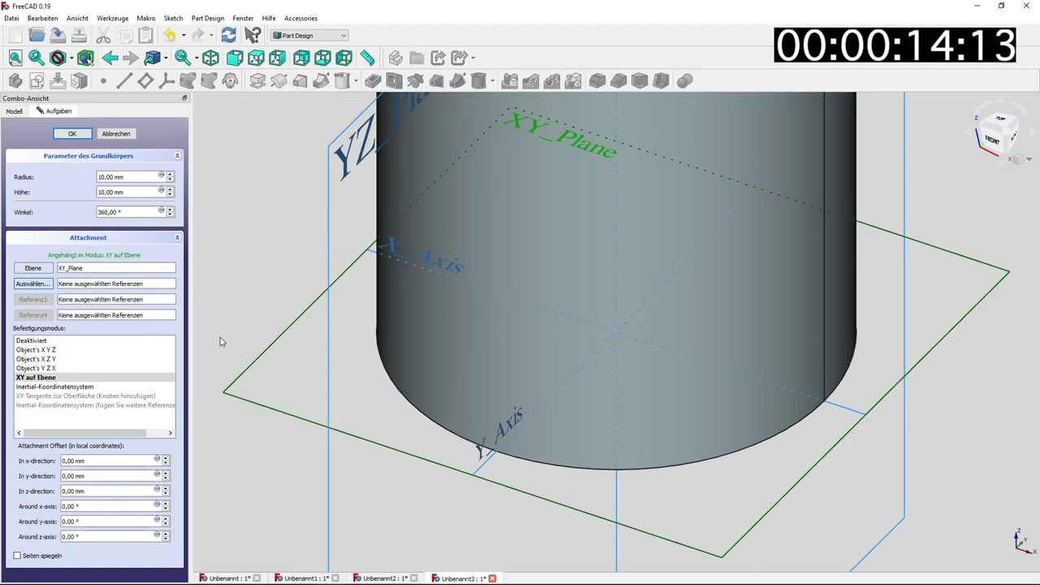
type("4 mm")
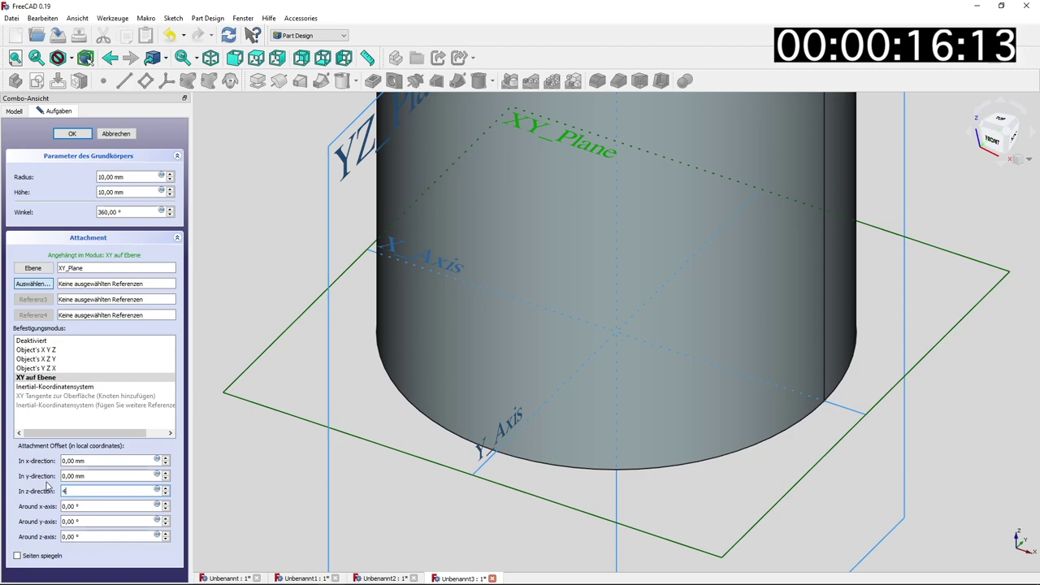
Give the subtractive cylinder radius 44 mm and height 100 mm and finish it.
double_click(136, 177)
type("44")
key("Tab")
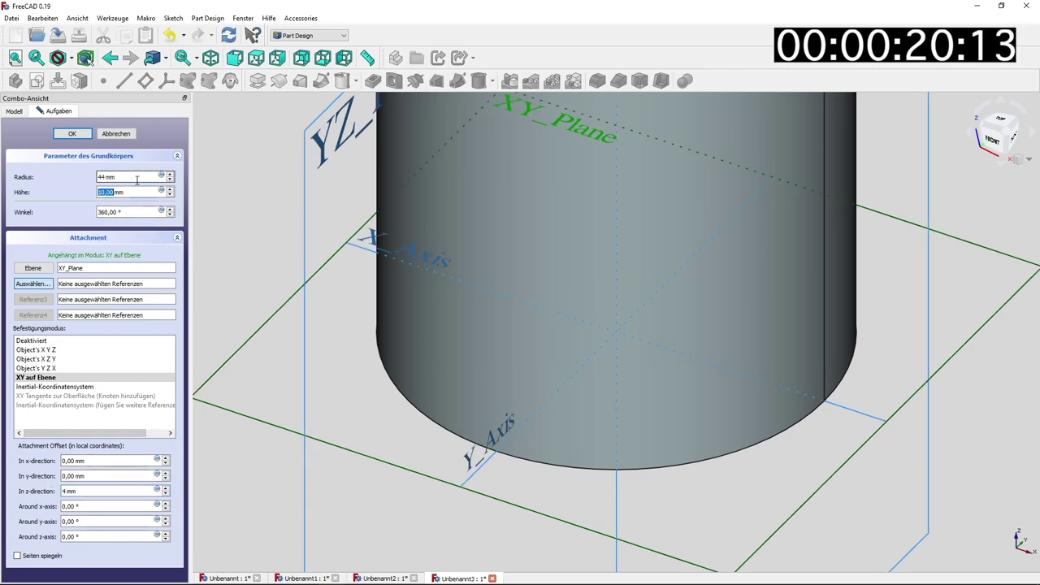
type("100")
key("Tab")
left_click(73, 133)
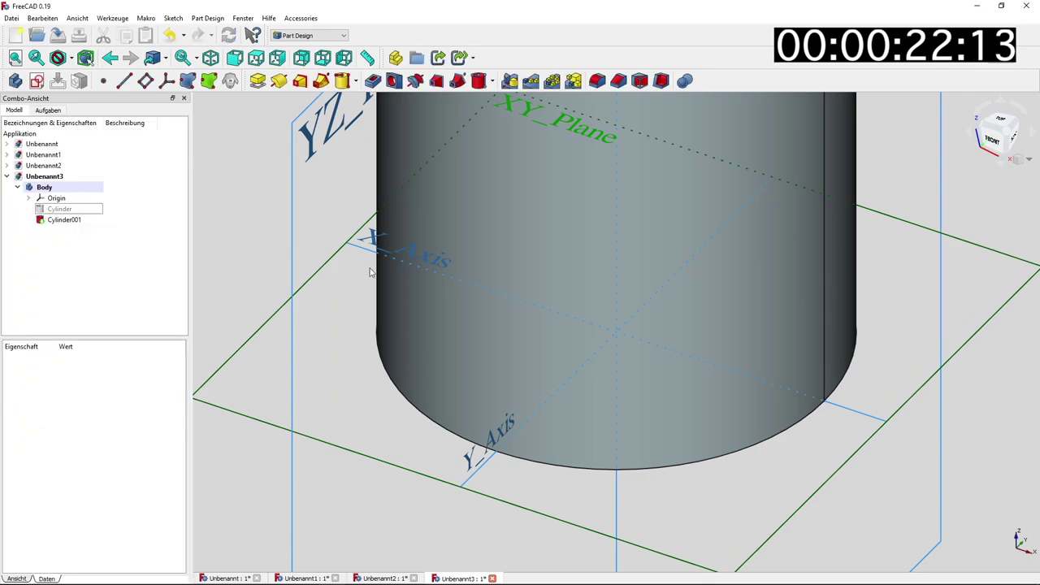
scroll(477, 295, "down", 3)
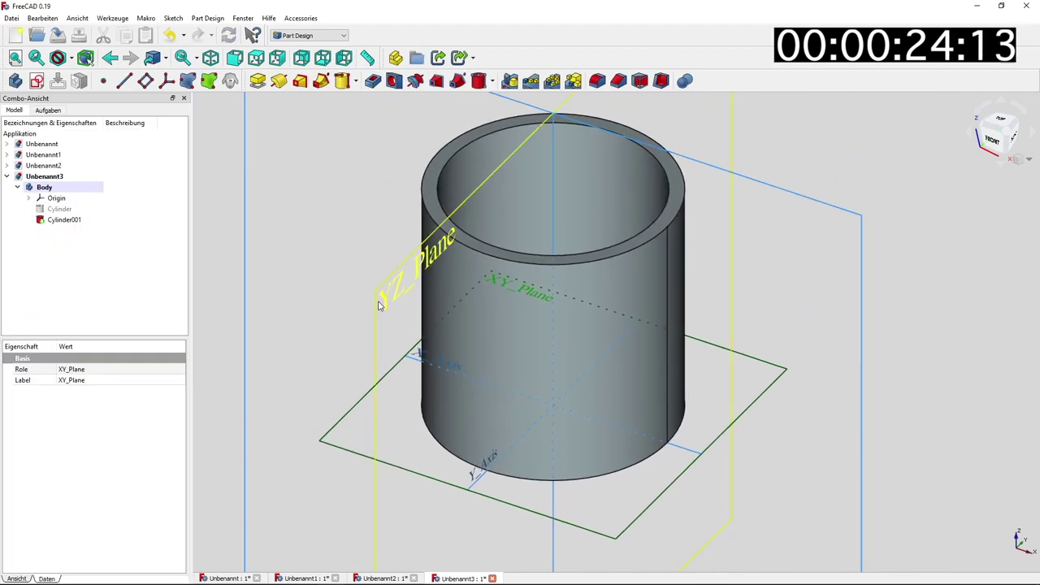
Add a datum plane on the YZ plane, offset beside the mug wall.
left_click(380, 305)
left_click(145, 82)
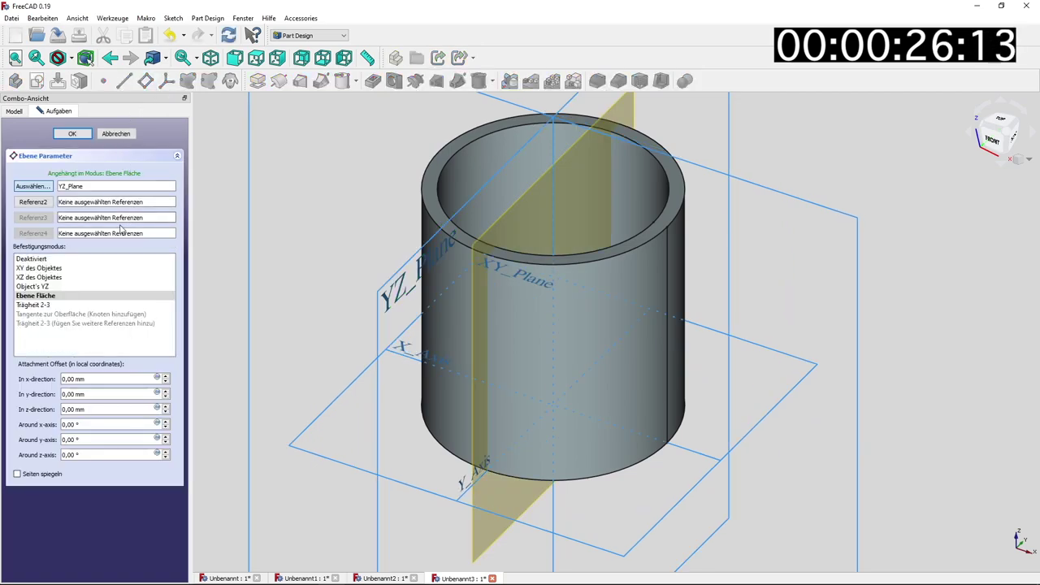
left_click_drag(93, 408, 35, 409)
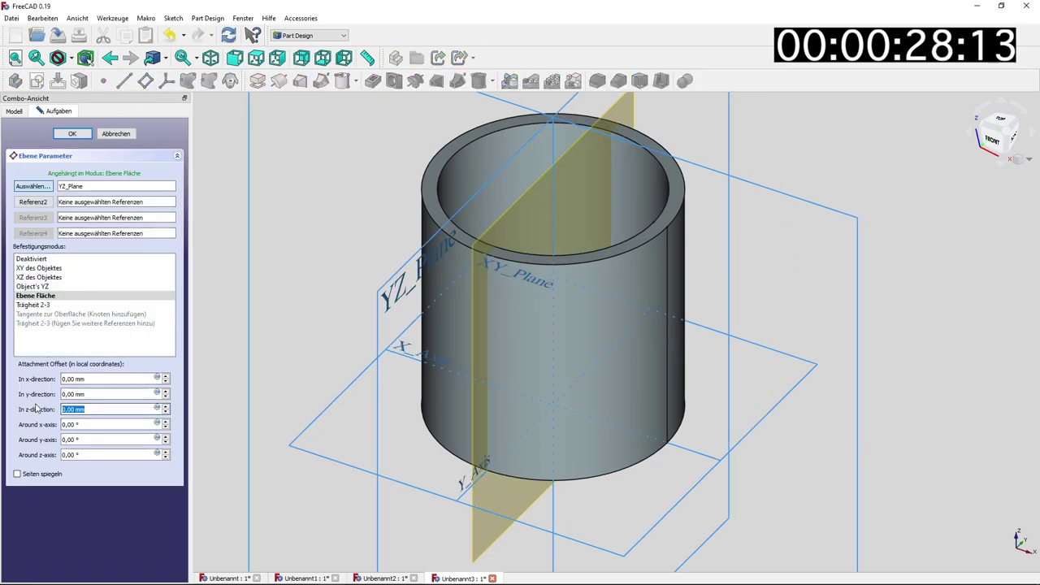
type("60")
key("Return")
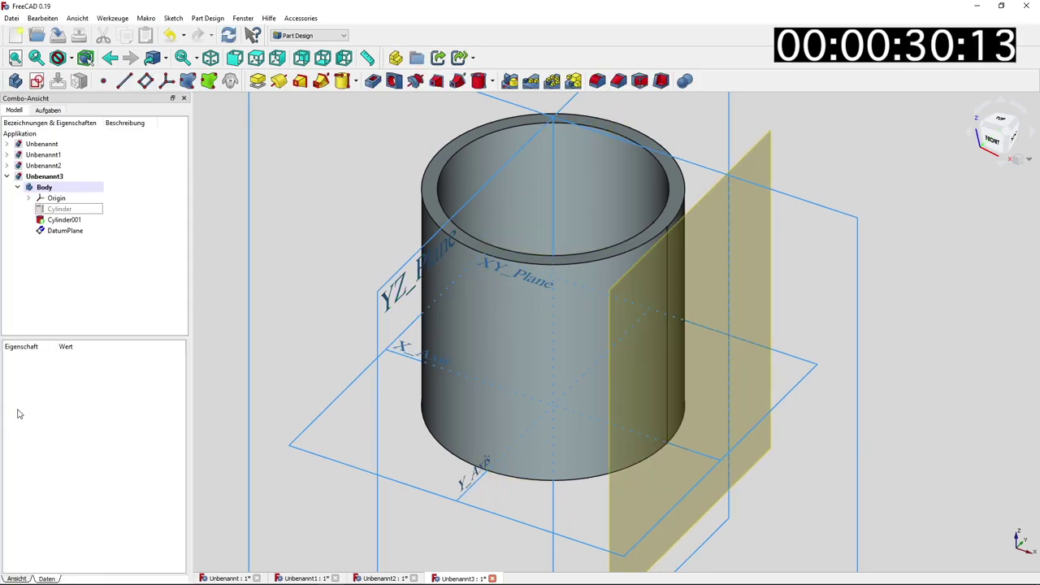
Add a horizontal datum plane on the XY plane at 50 mm height.
left_click(309, 429)
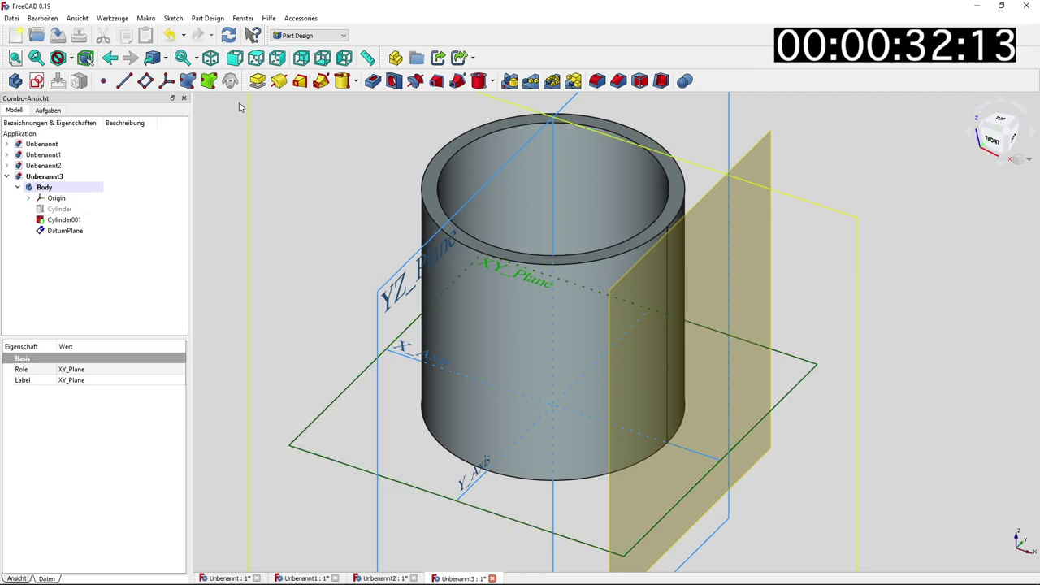
left_click(145, 81)
left_click_drag(85, 409, 60, 409)
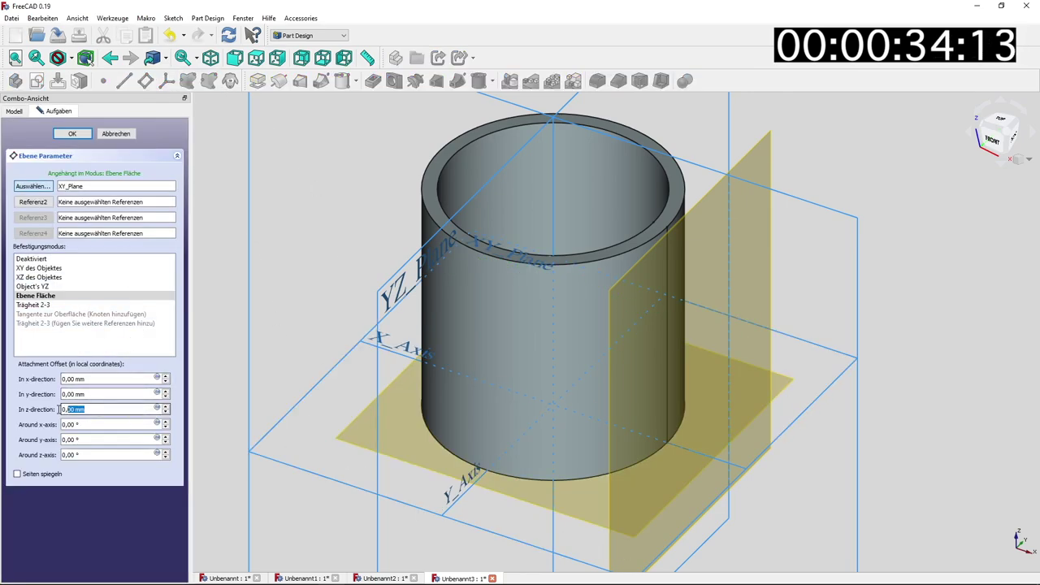
type("50")
key("Return")
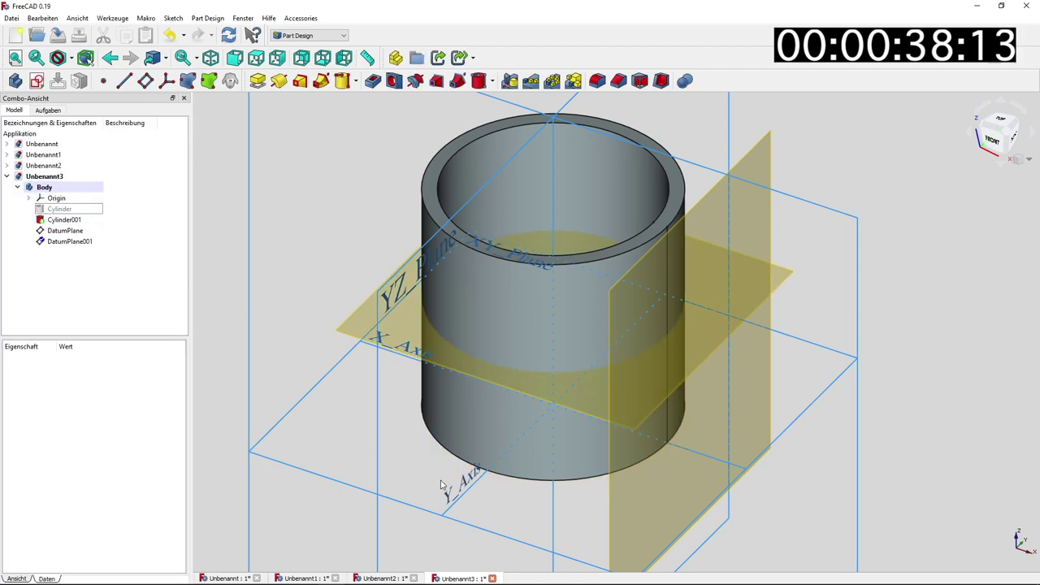
Create a datum line from the Y axis, offset -60 mm in x and 50 mm in y.
left_click(463, 505)
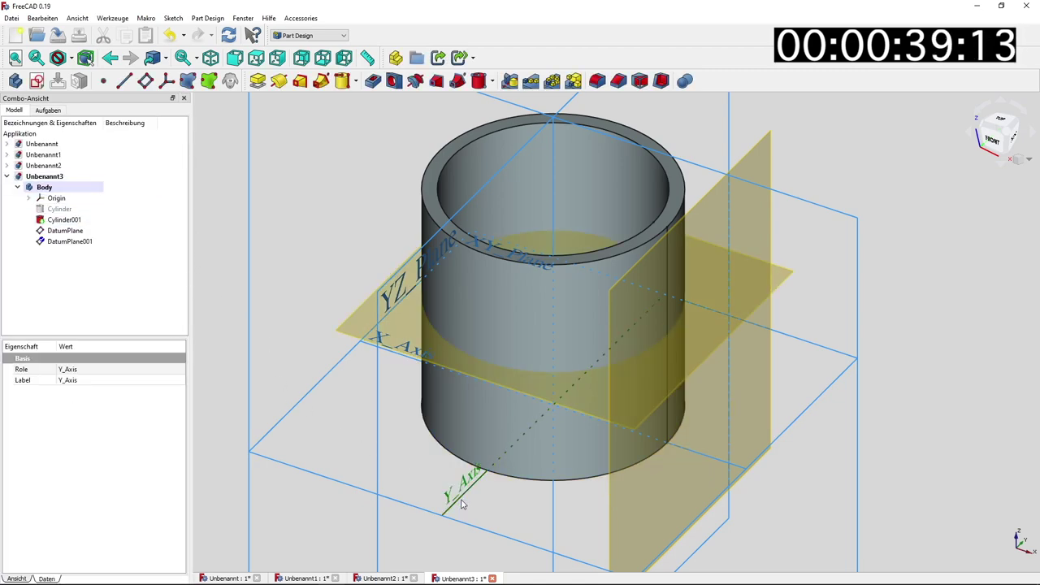
left_click(123, 81)
type("-60")
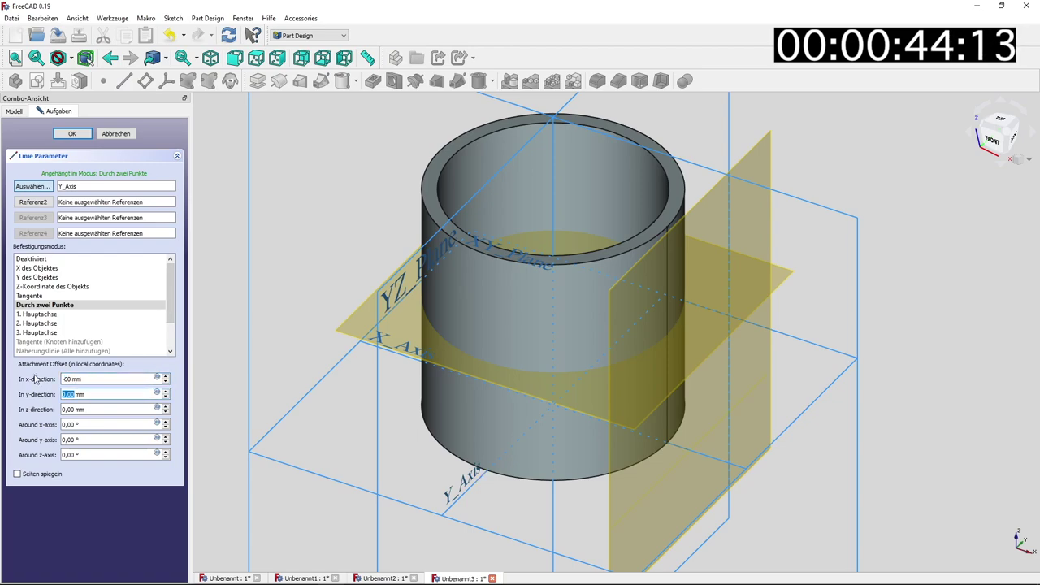
type("50")
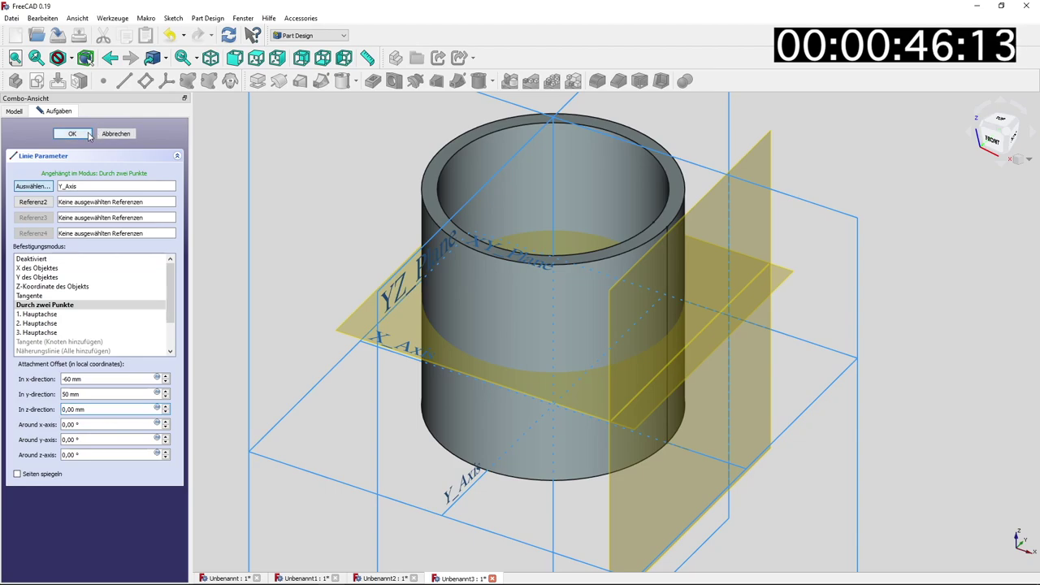
left_click(72, 134)
left_click(620, 295)
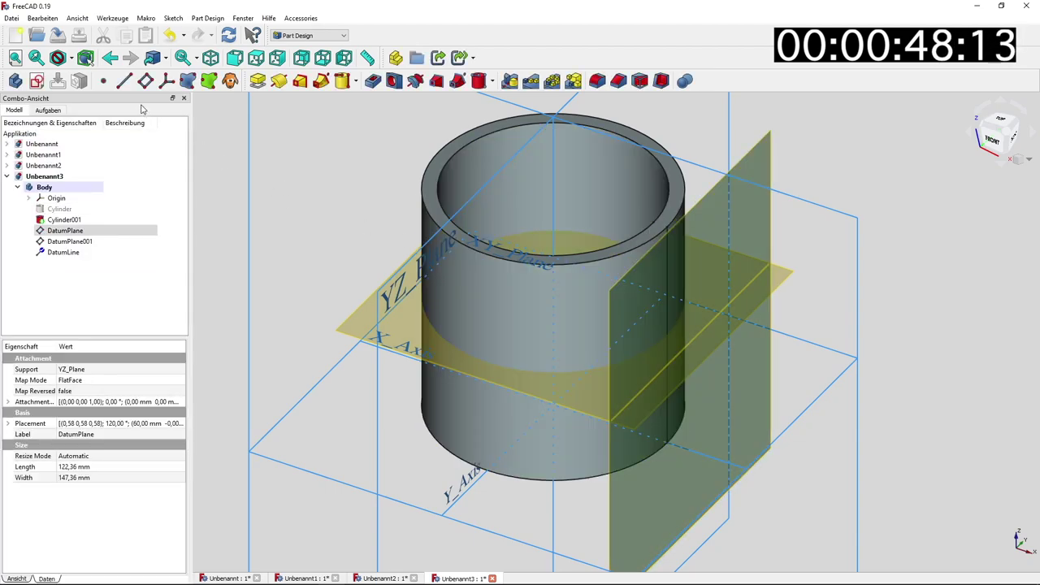
Start a sketch on the side datum plane and draw a rectangle.
left_click(38, 82)
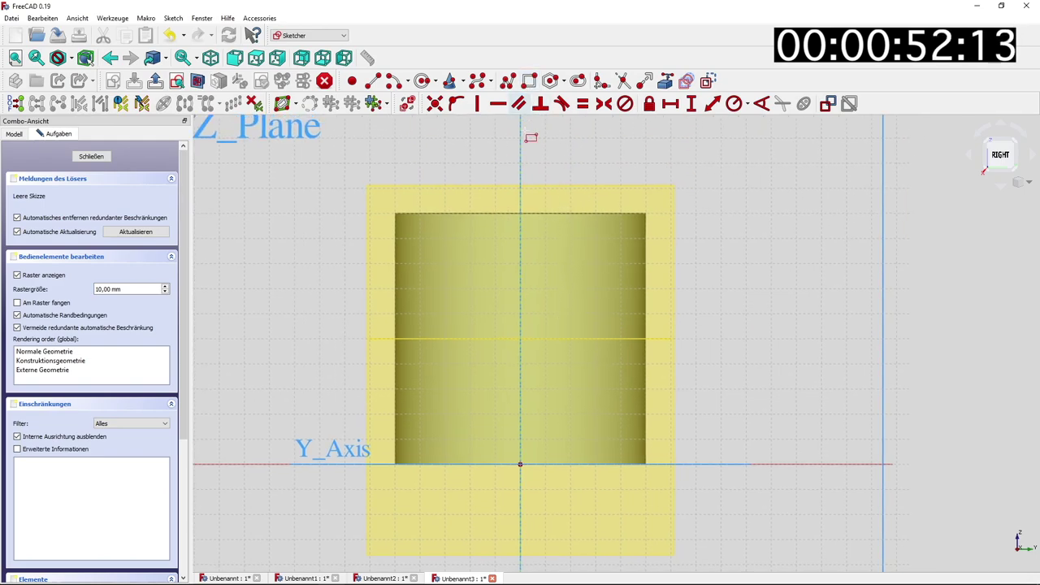
left_click(530, 81)
left_click(500, 250)
left_click(549, 268)
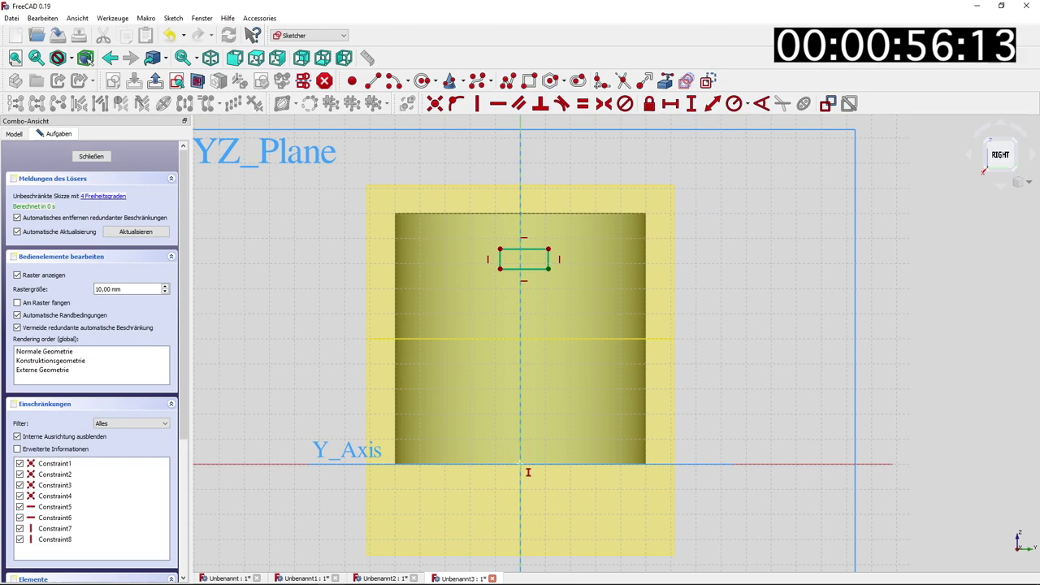
Constrain the rectangle 85 mm above the origin with a 6 mm tall right edge.
left_click(519, 464)
key("Return")
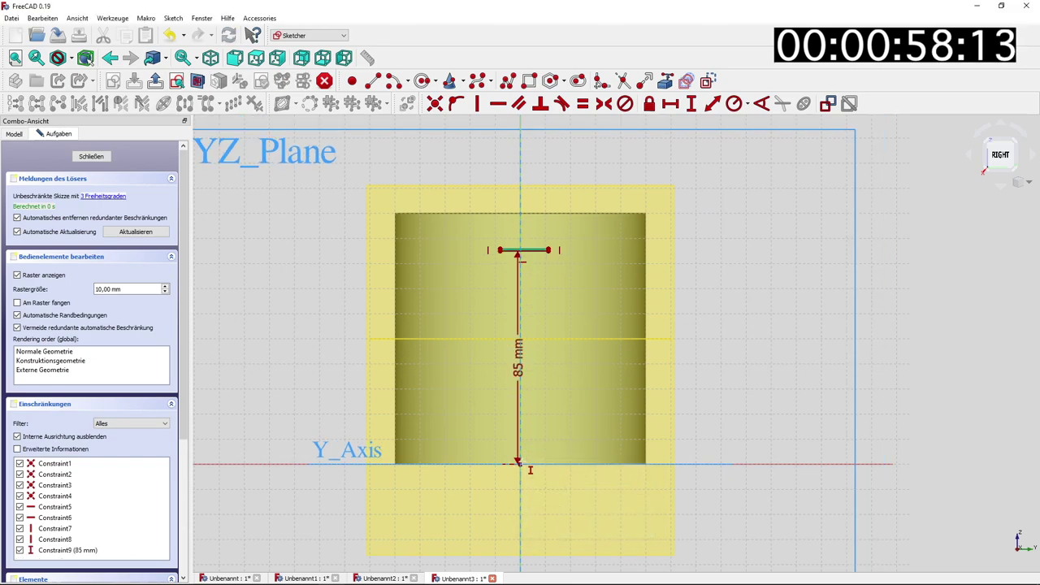
scroll(569, 276, "up", 4)
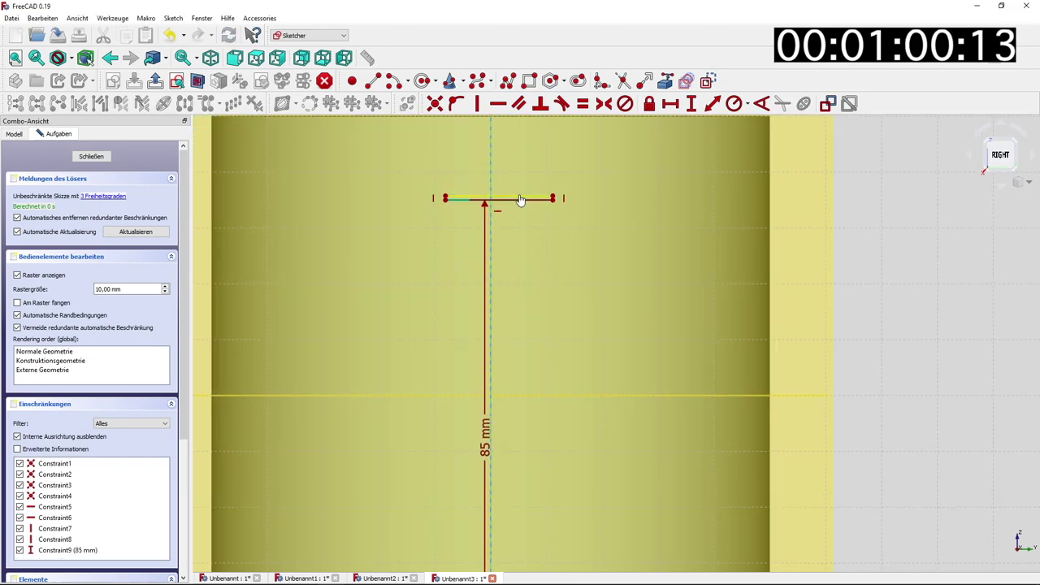
key("ctrl+z")
left_click(558, 187)
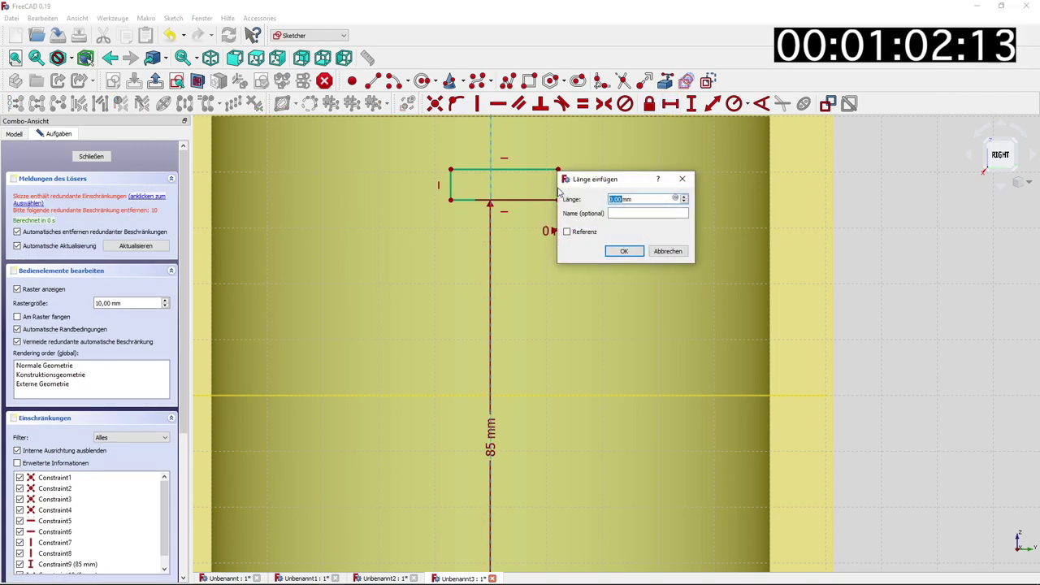
left_click(668, 252)
left_click(557, 183)
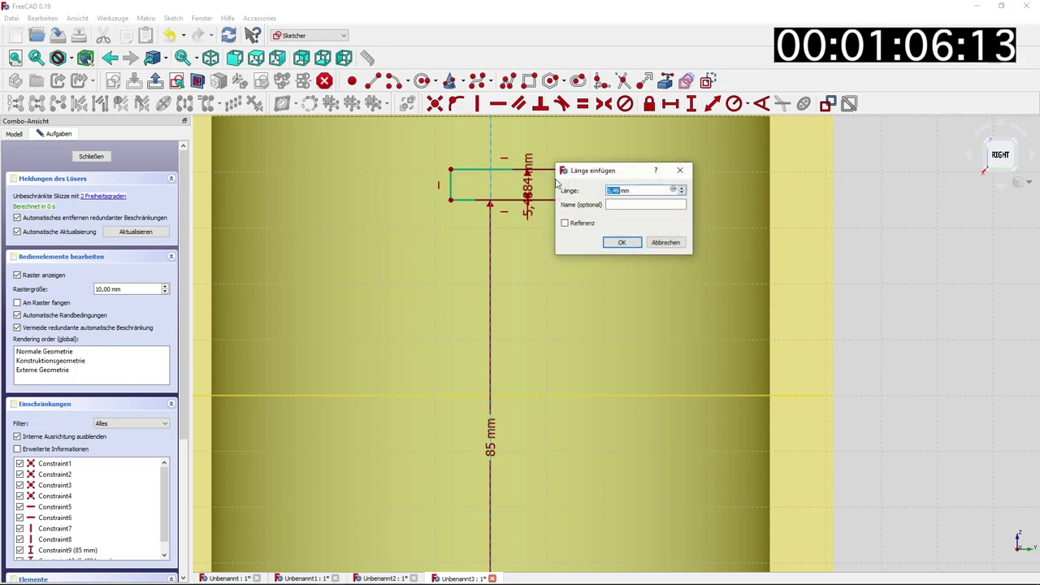
key("Return")
Set the rectangle width to 16 mm and centre it symmetrically on the vertical axis.
left_click(669, 102)
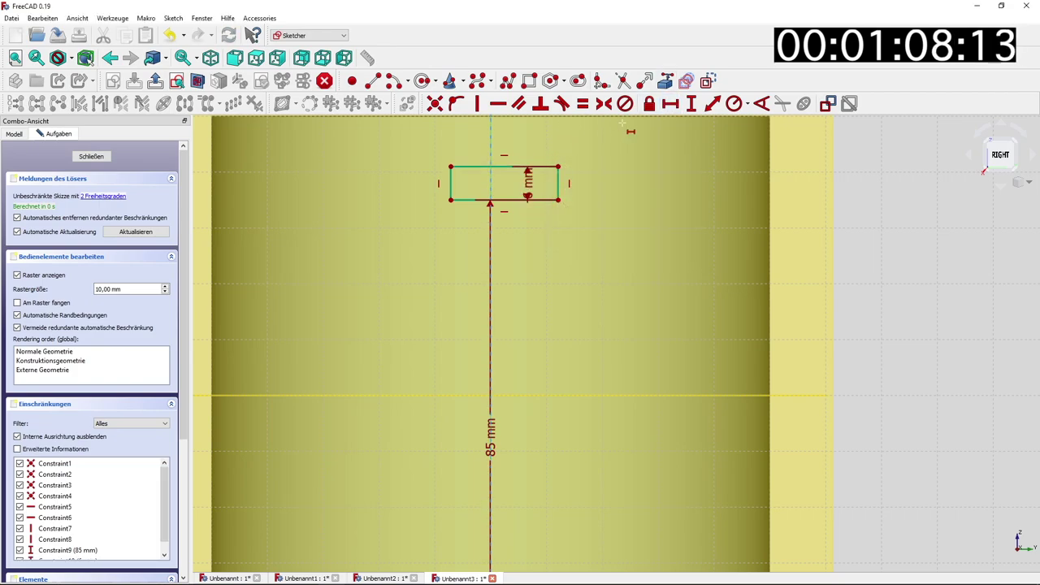
left_click(509, 171)
key("Return")
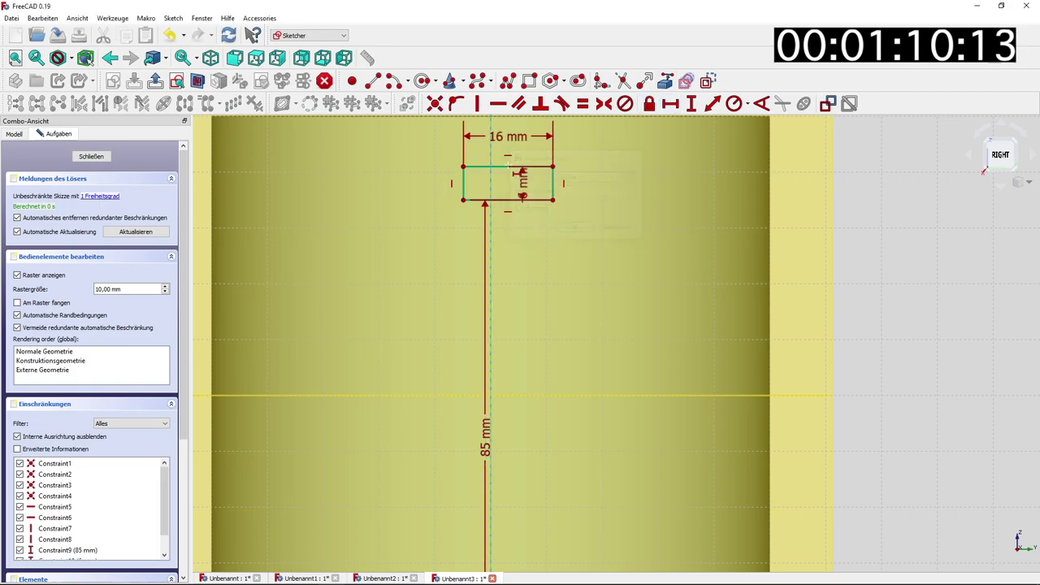
left_click(463, 200)
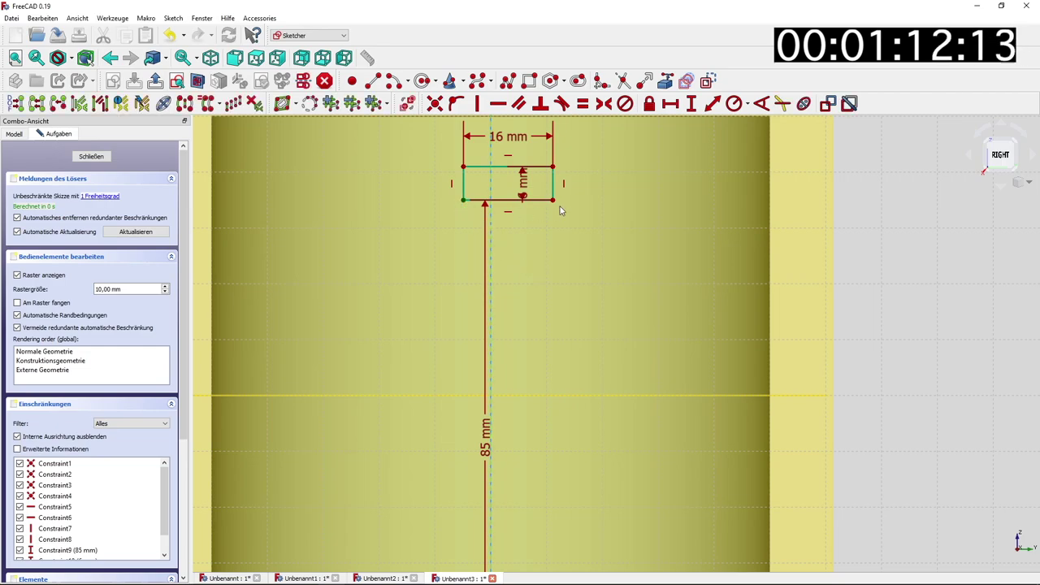
left_click(552, 201)
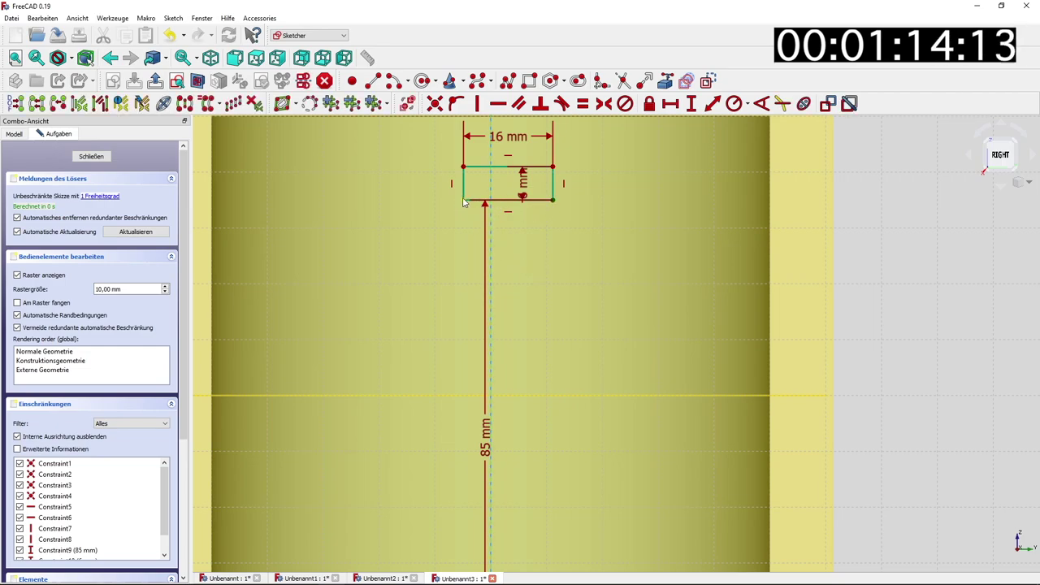
scroll(506, 236, "down", 2)
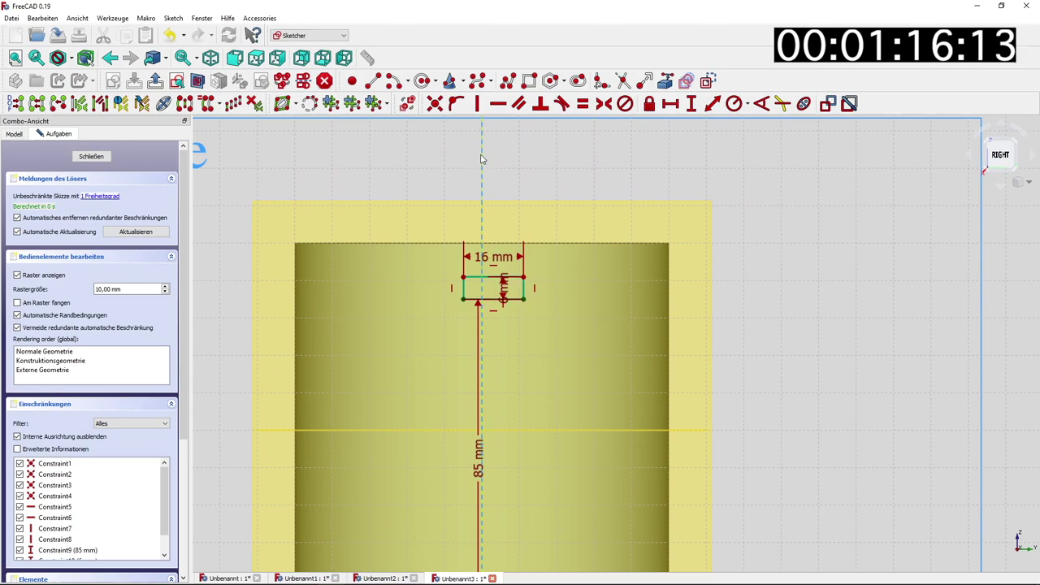
left_click(603, 103)
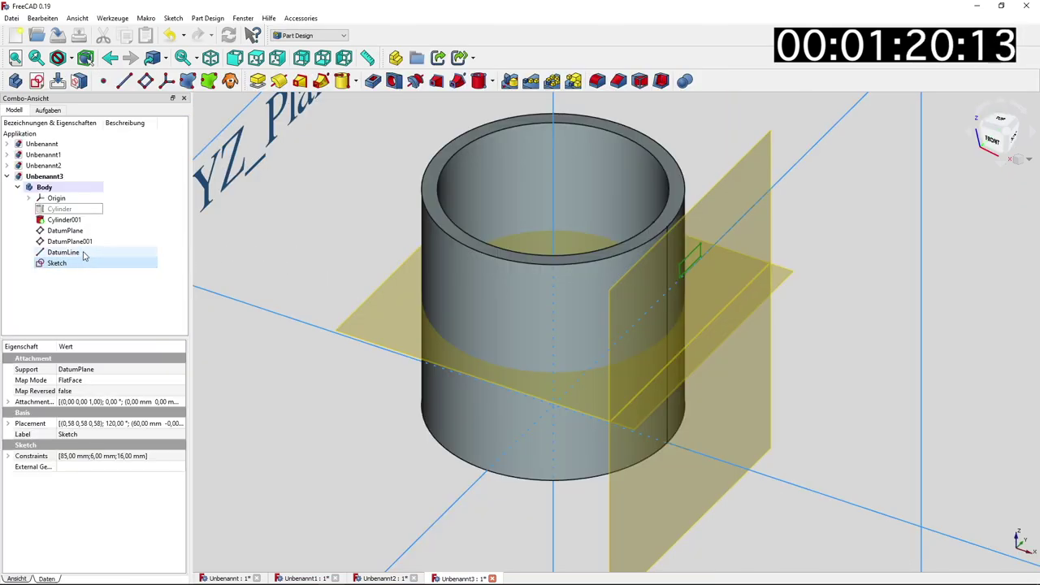
Pad the rectangle sketch up to the mug's outer face to form a lug.
left_click(60, 265)
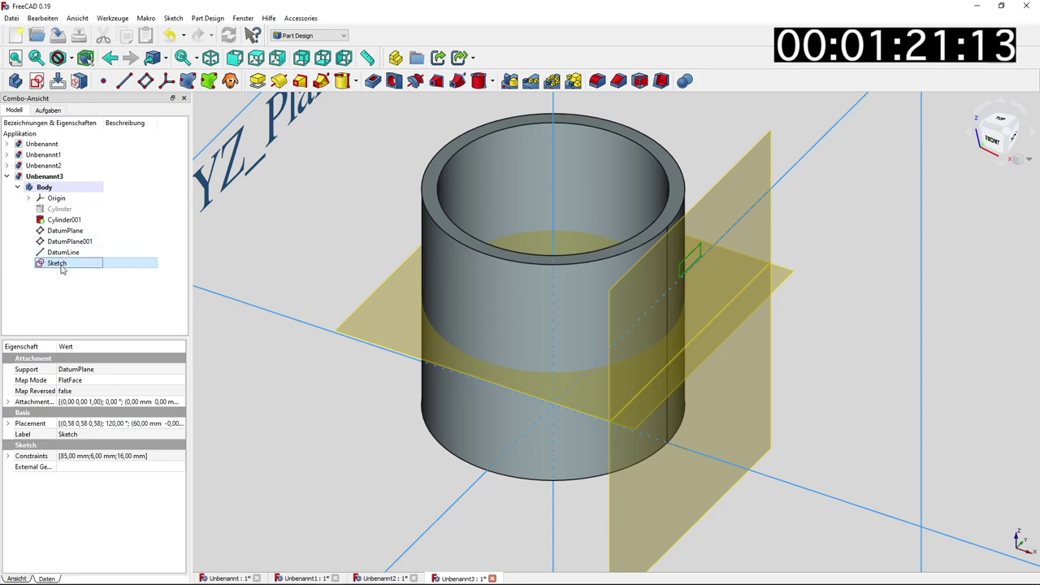
left_click(257, 81)
left_click(134, 176)
left_click(120, 205)
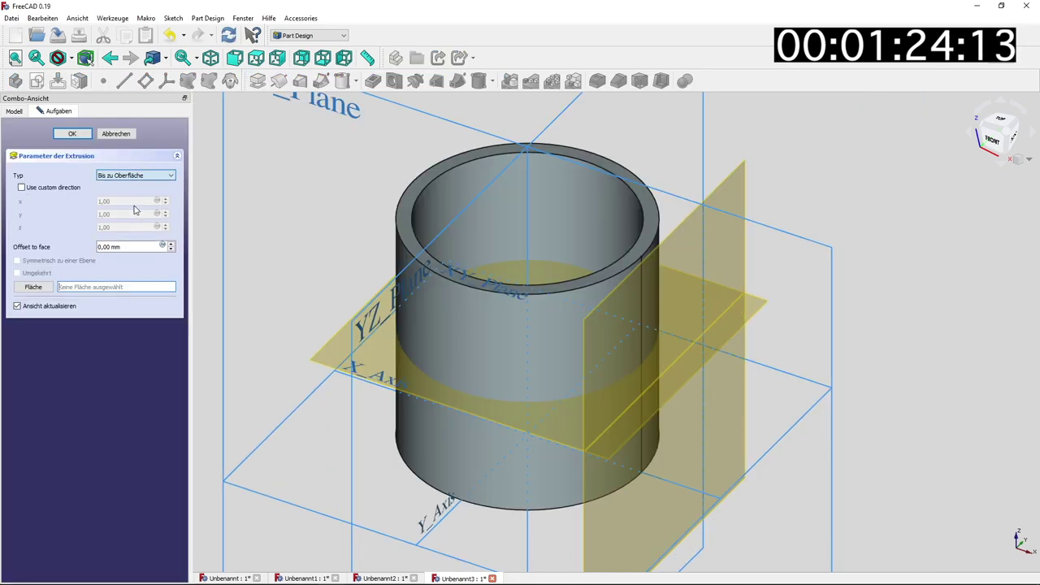
left_click(496, 323)
left_click(72, 134)
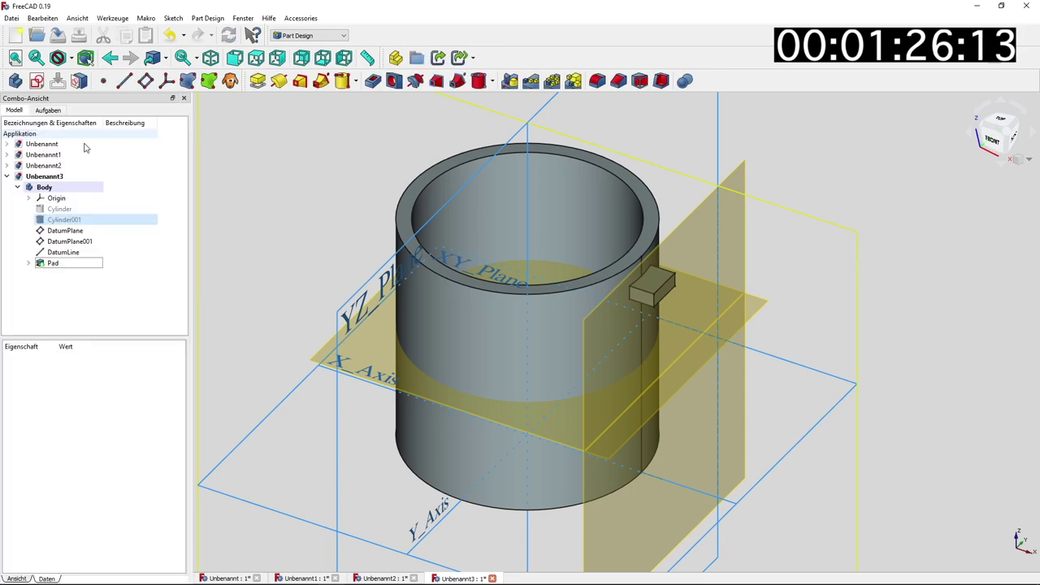
Mirror the lug pad across the horizontal datum plane DatumPlane001.
left_click(70, 265)
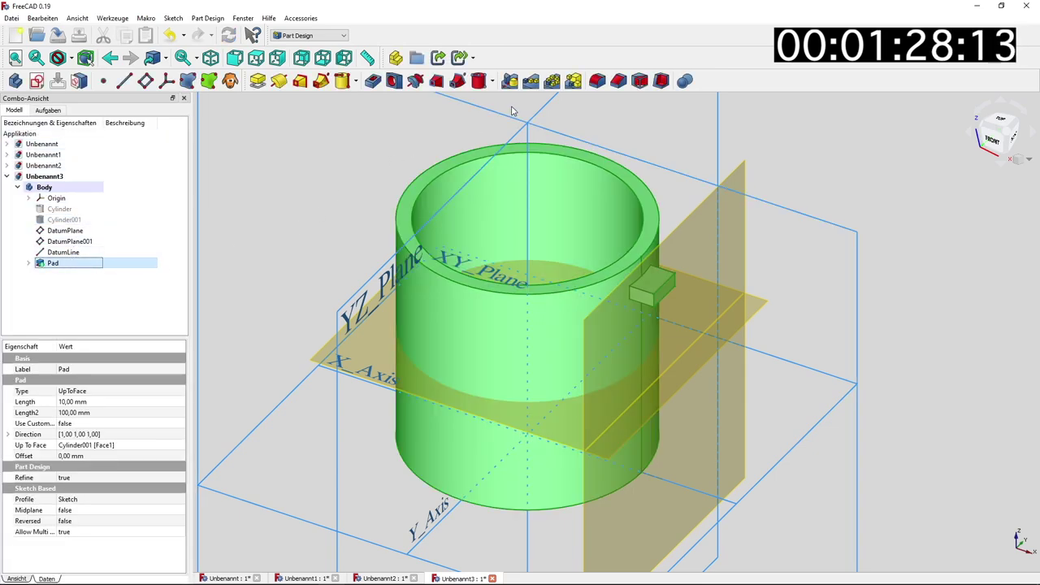
left_click(510, 81)
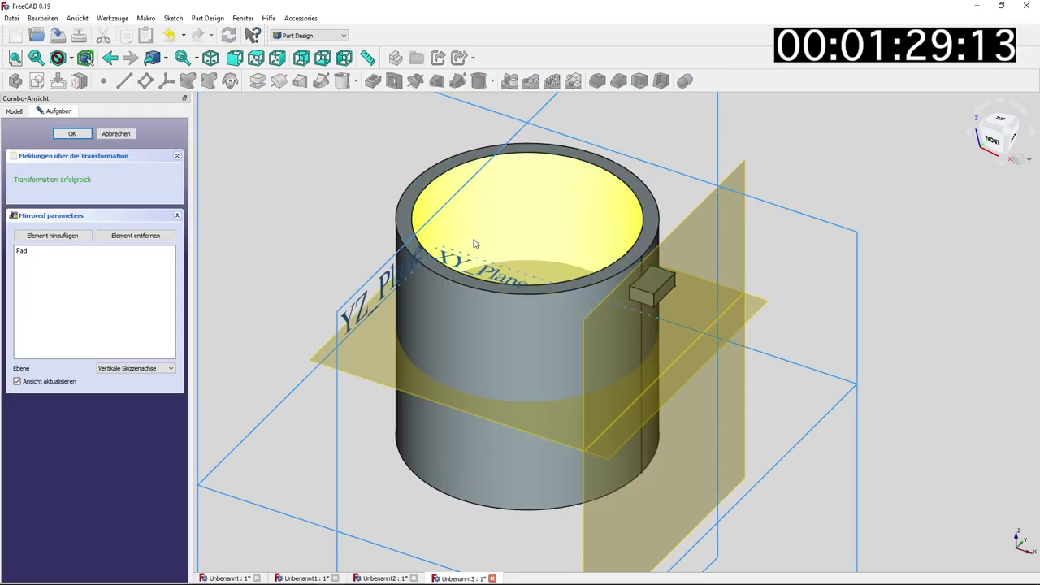
left_click(362, 378)
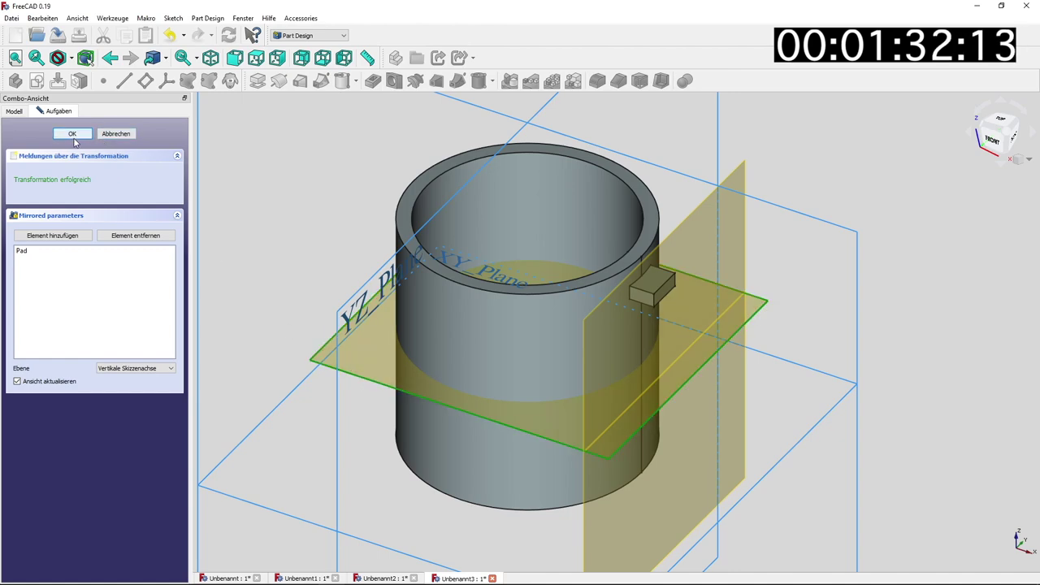
left_click(126, 368)
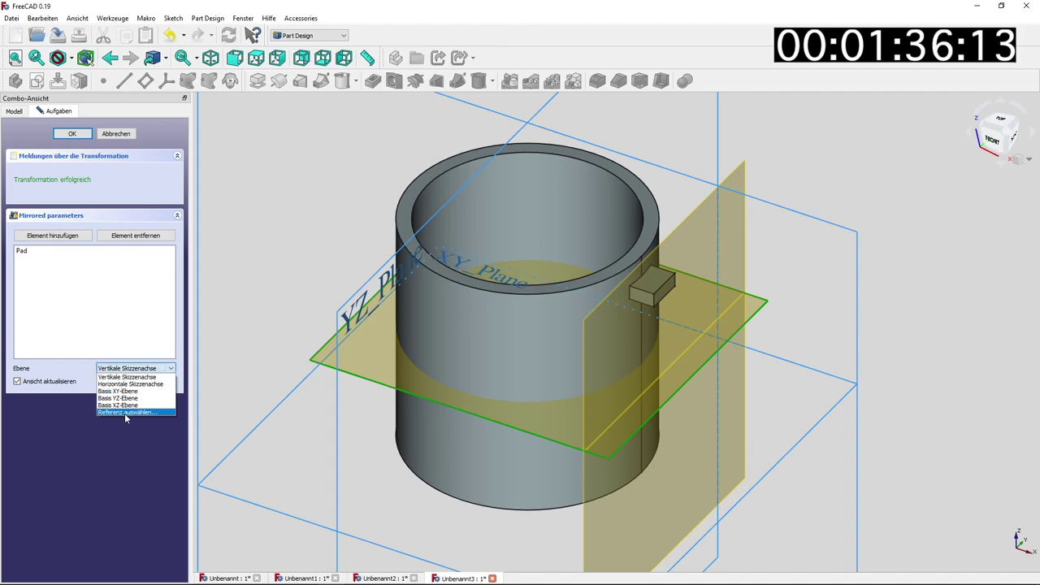
left_click(124, 412)
left_click(357, 376)
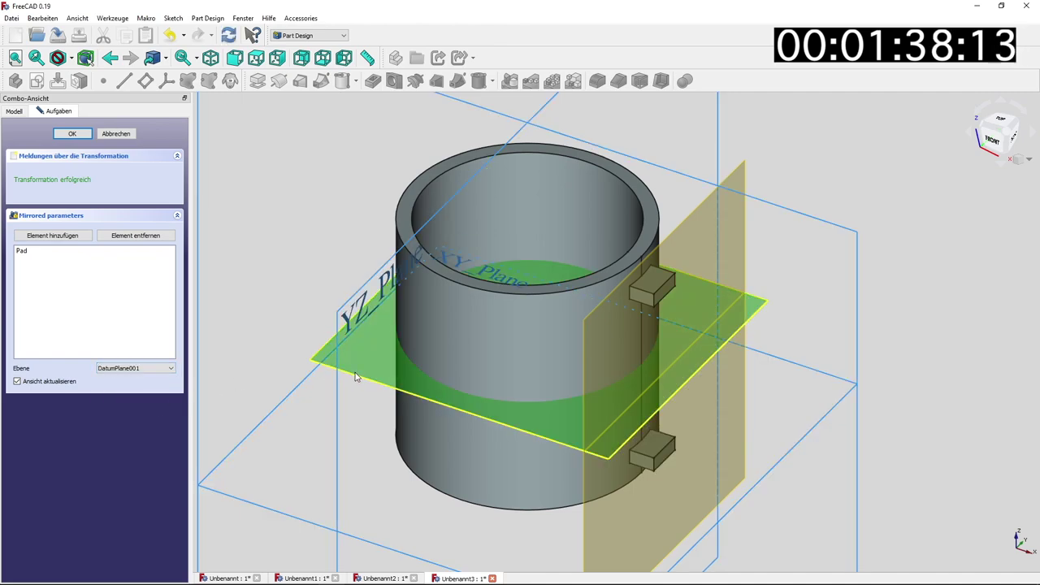
left_click(70, 133)
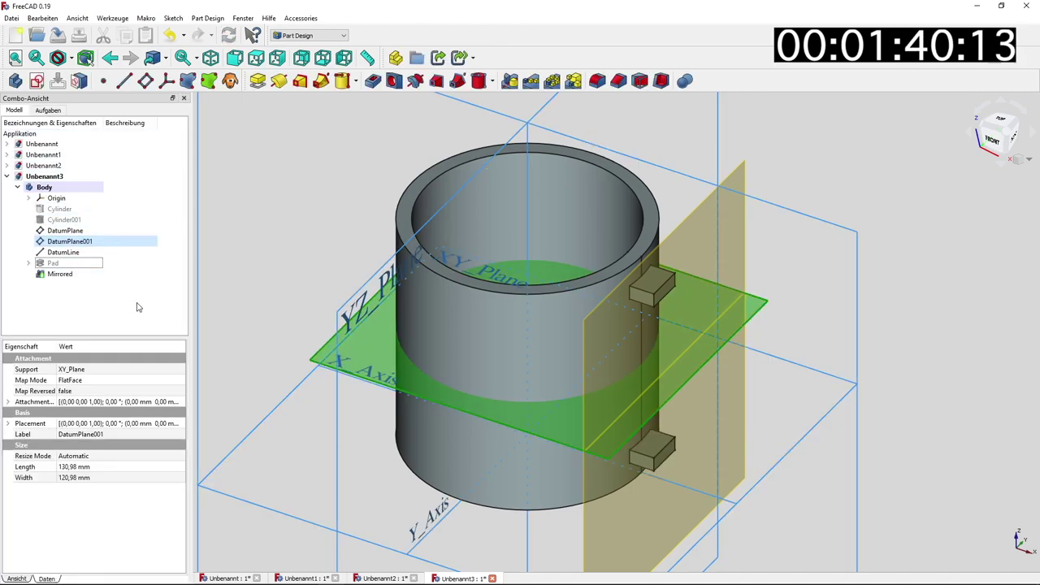
left_click(29, 264)
left_click(67, 274)
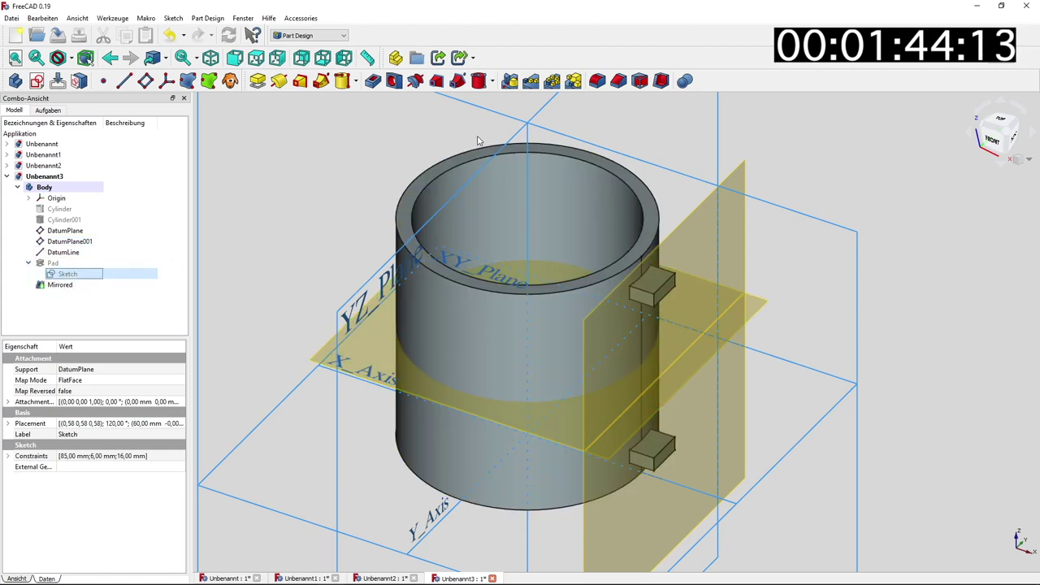
Revolve the lug sketch 180° around the DatumLine to form the handle.
left_click(279, 80)
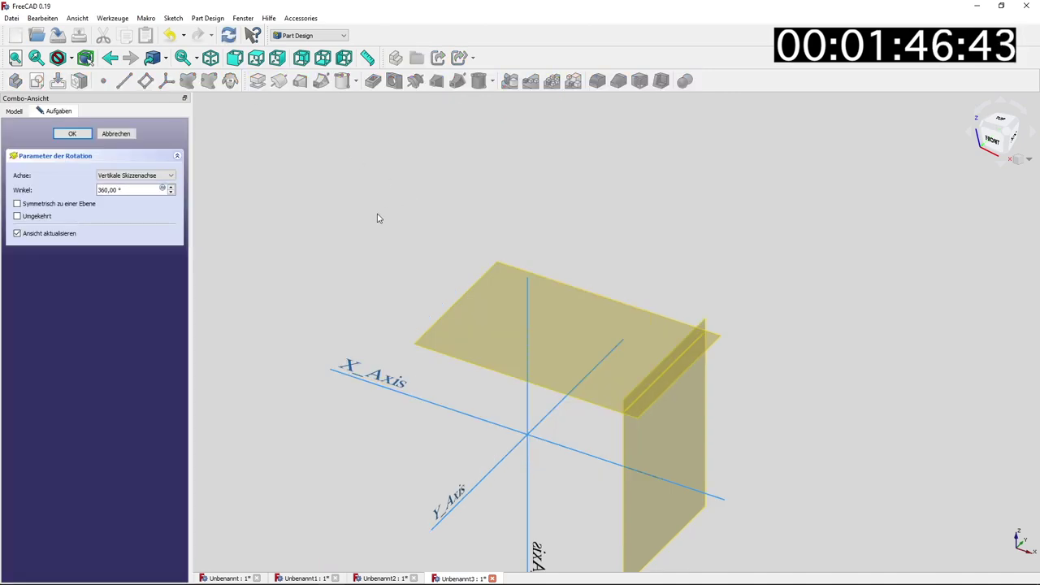
left_click(650, 384)
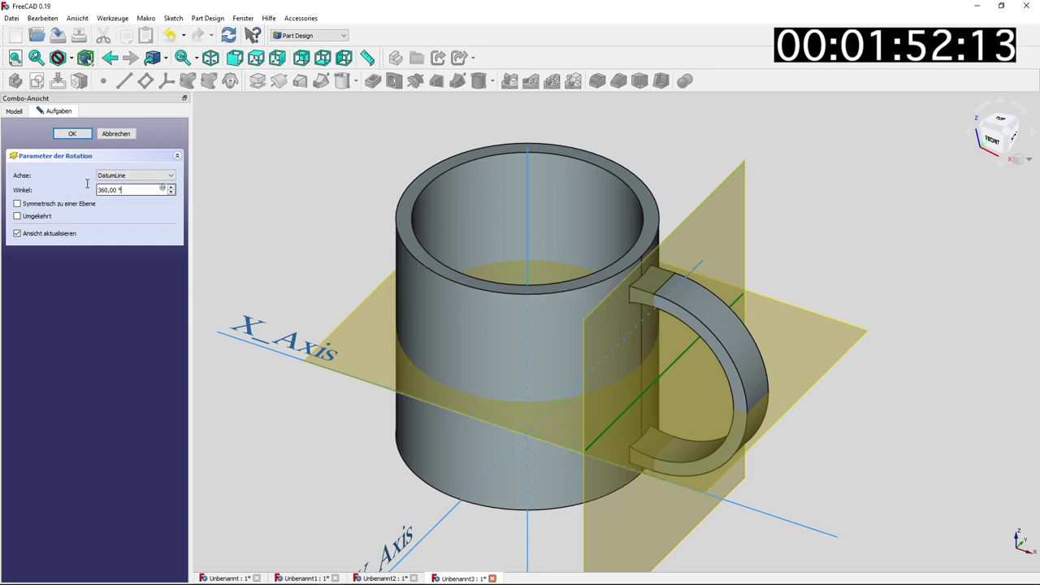
type("180")
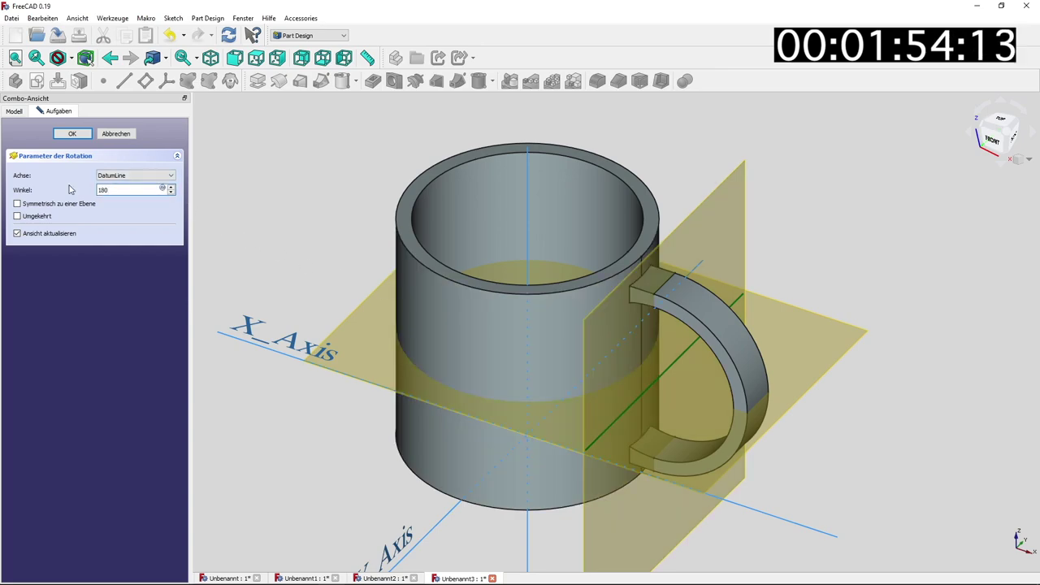
left_click(81, 134)
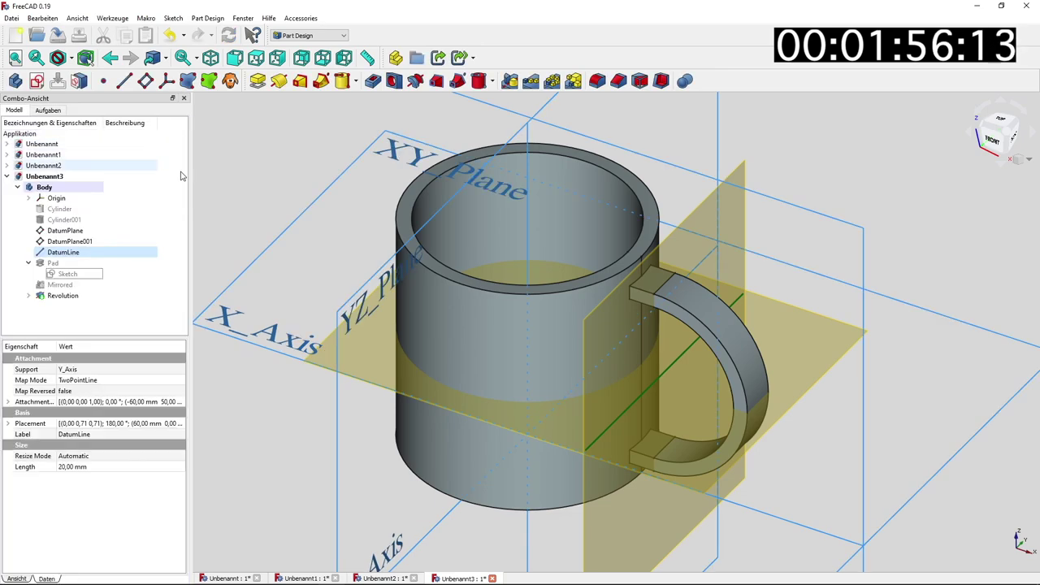
Select the mug's top rim edges and the handle's inner edge for rounding.
left_click(399, 214)
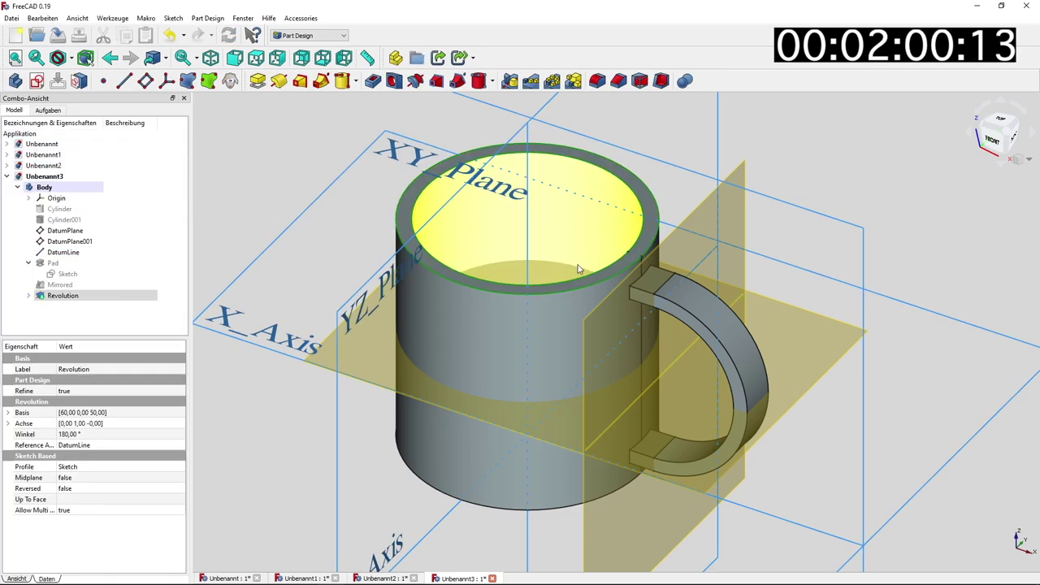
left_click(681, 310, "ctrl")
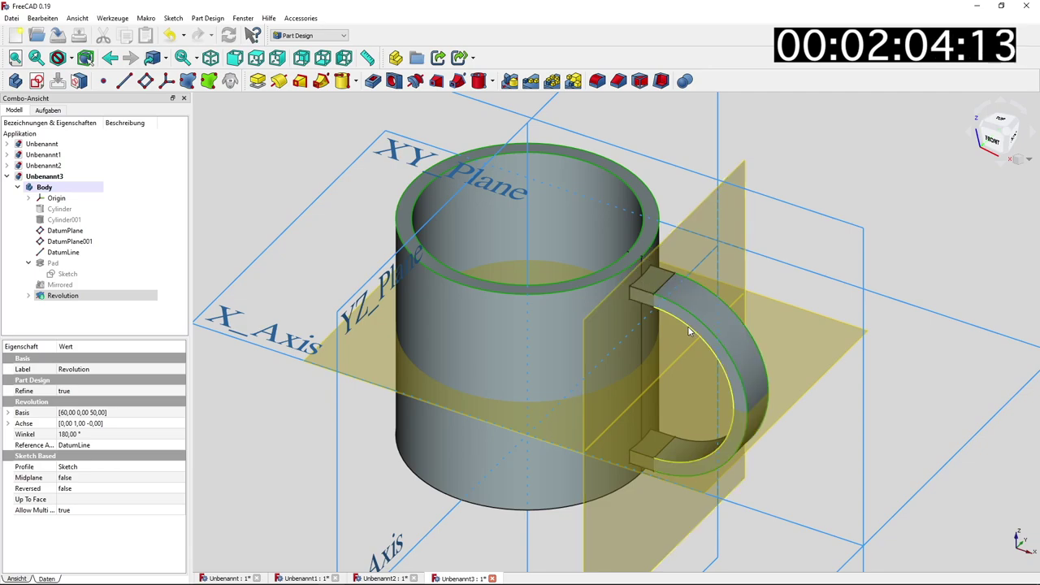
mouse_move(781, 333)
middle_mouse_down()
mouse_move(729, 350)
mouse_move(472, 345)
middle_mouse_up()
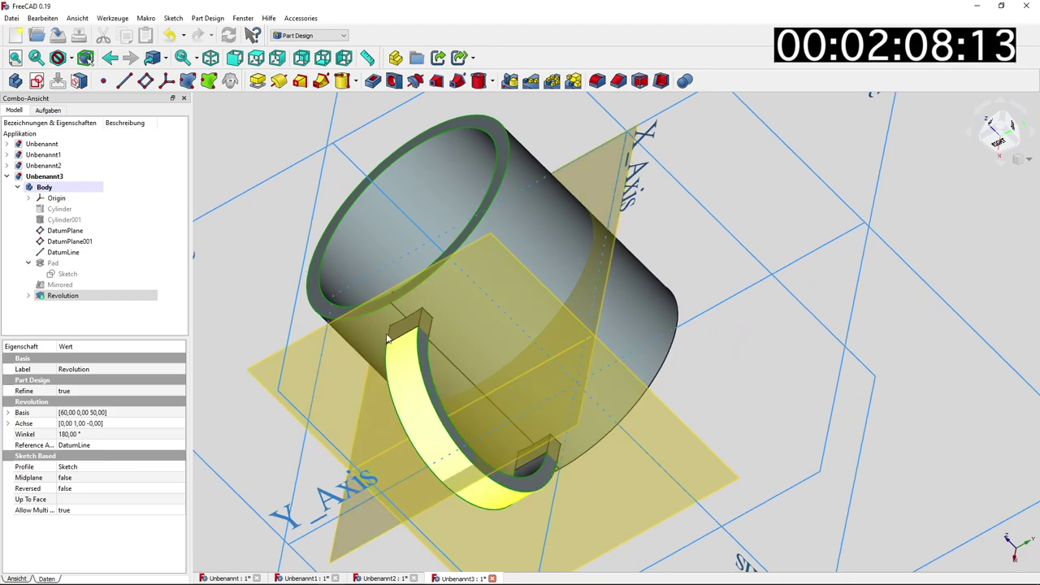
middle_click_drag(390, 345, 365, 328)
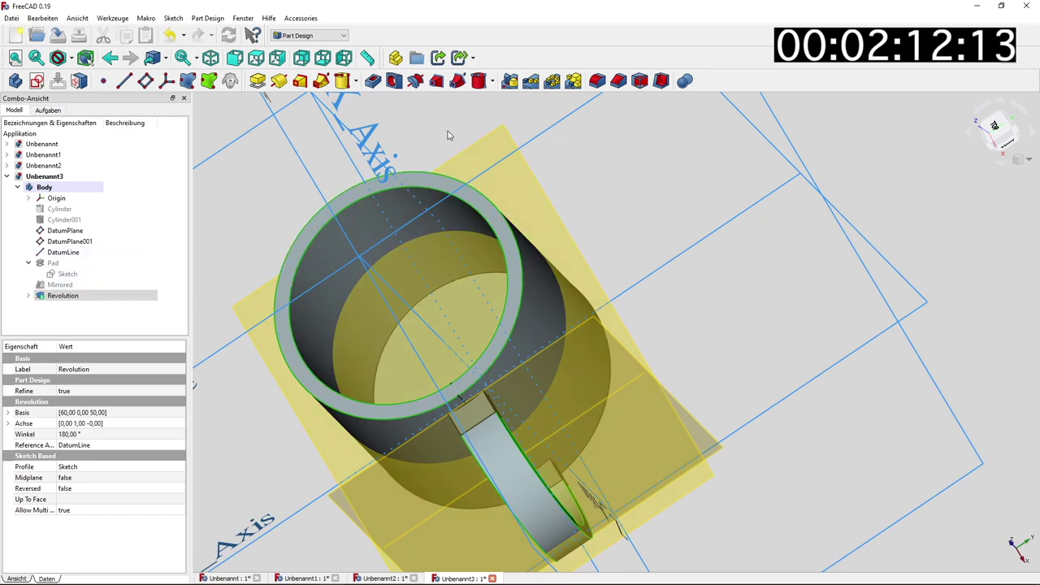
Fillet the selected rim and handle edges, then hide the datum planes.
left_click(597, 81)
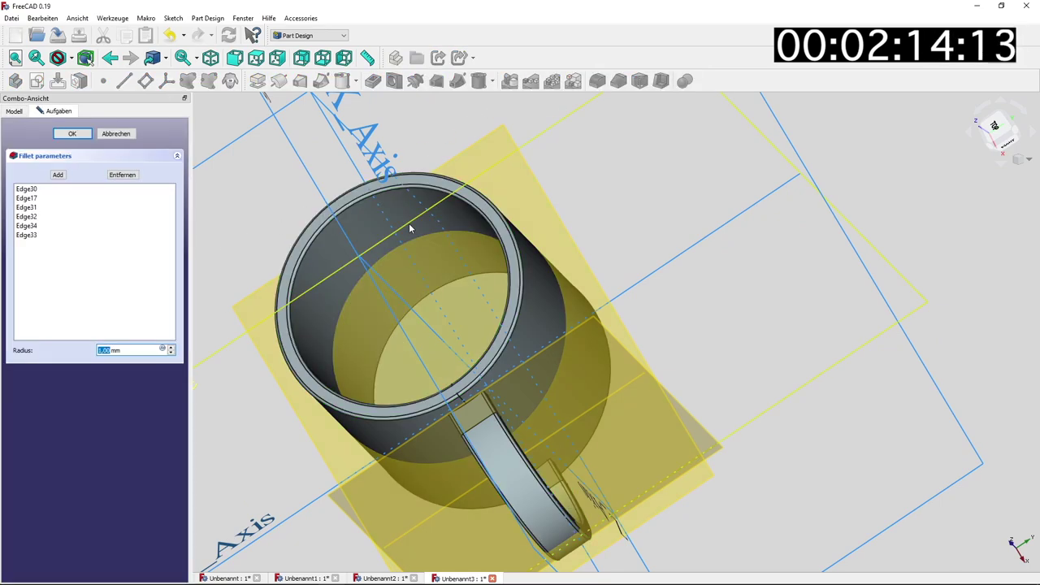
key("Return")
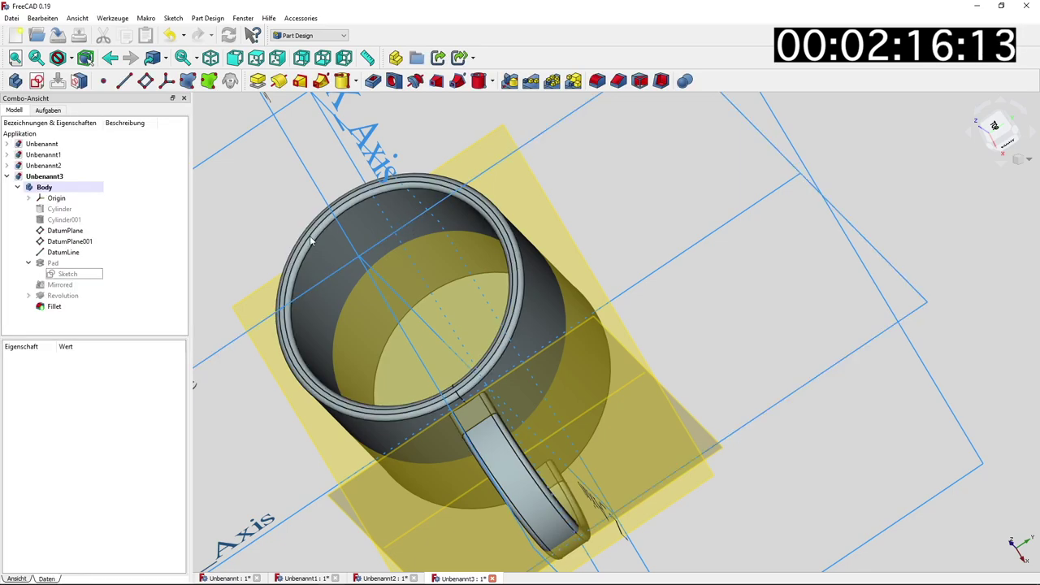
left_click(75, 242)
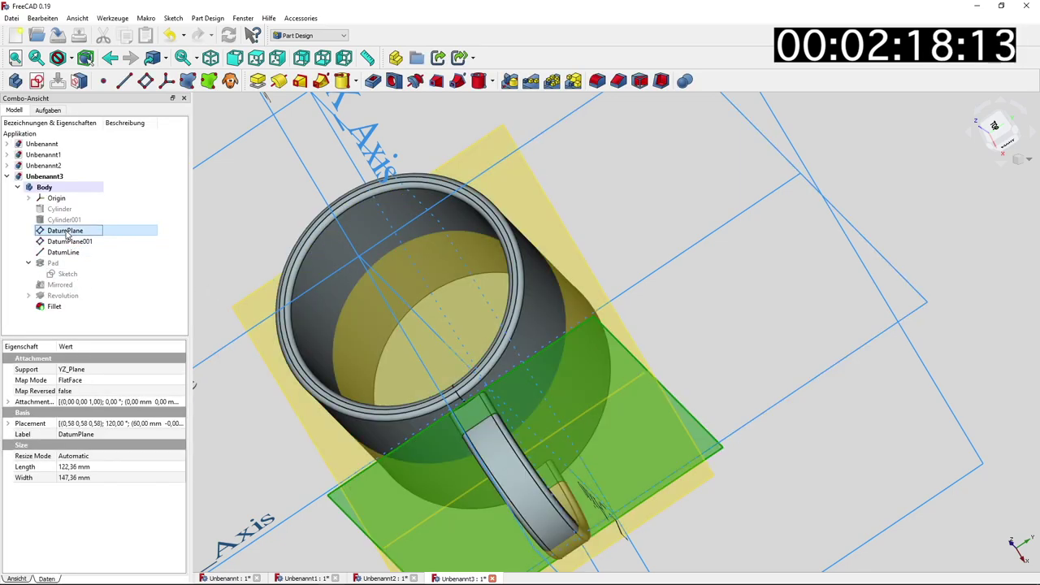
left_click(69, 252)
left_click(468, 490)
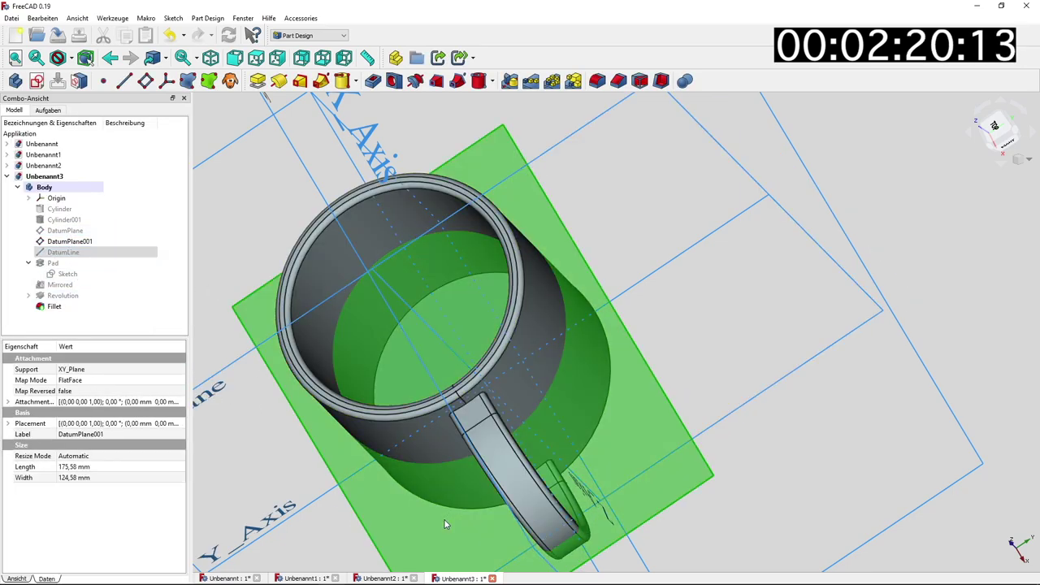
Fillet the mug's inner bottom edge.
middle_click_drag(467, 490, 423, 319)
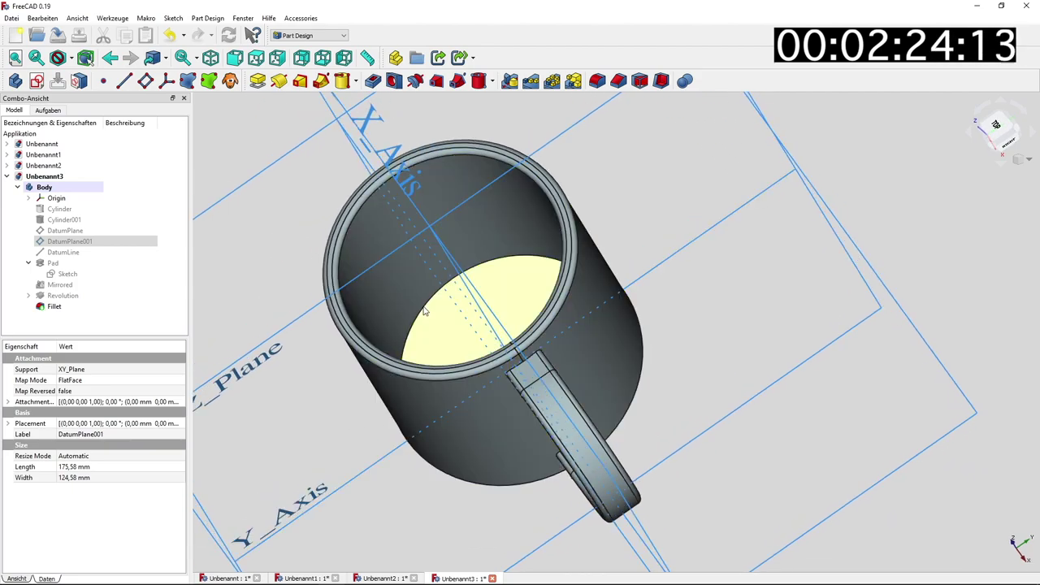
scroll(418, 313, "up", 5)
left_click(413, 314)
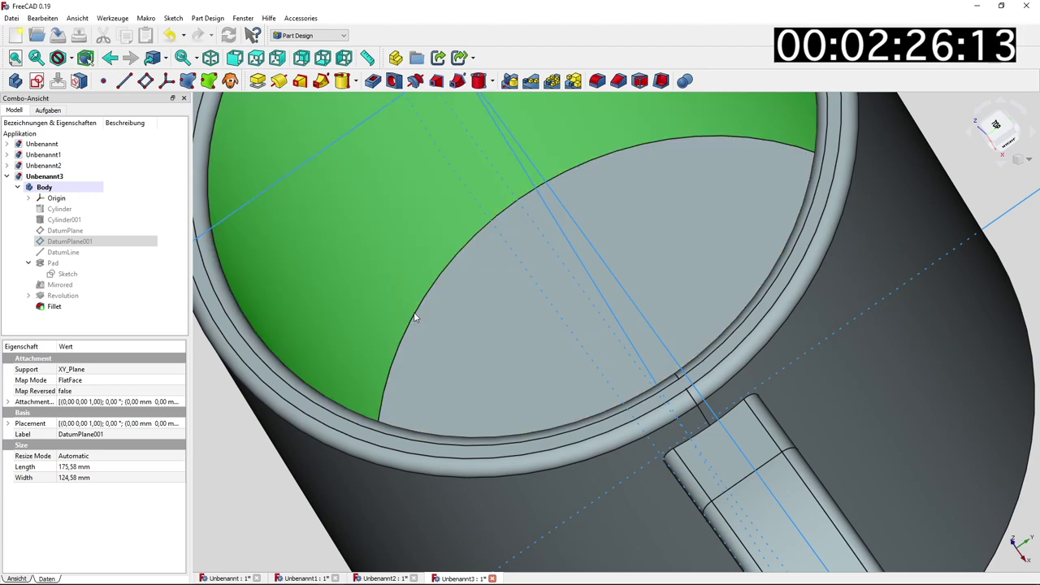
left_click(414, 314)
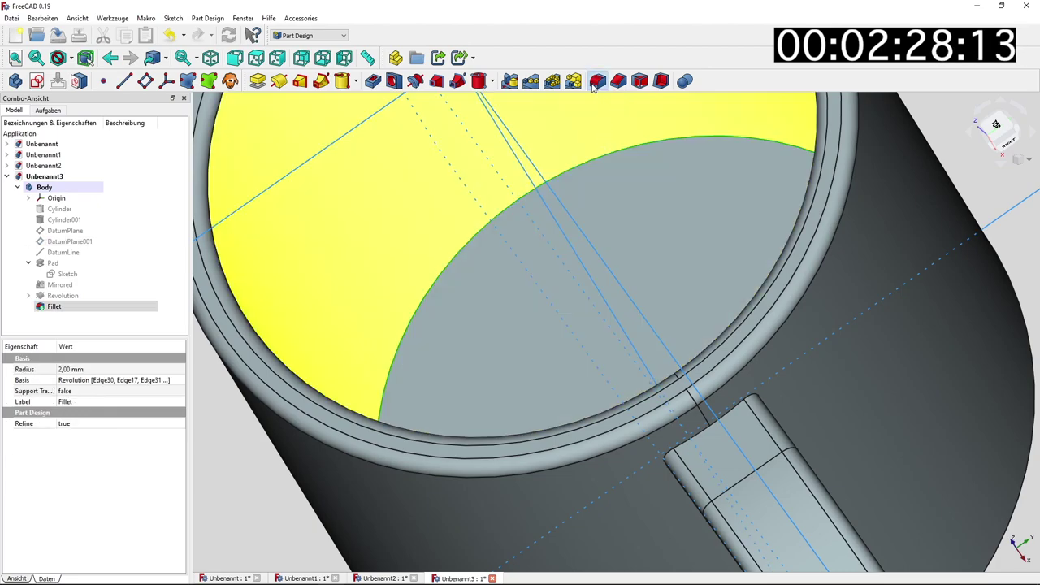
left_click(594, 82)
key("Return")
Round the mug's outer base edge with a 5 mm fillet.
scroll(488, 309, "down", 5)
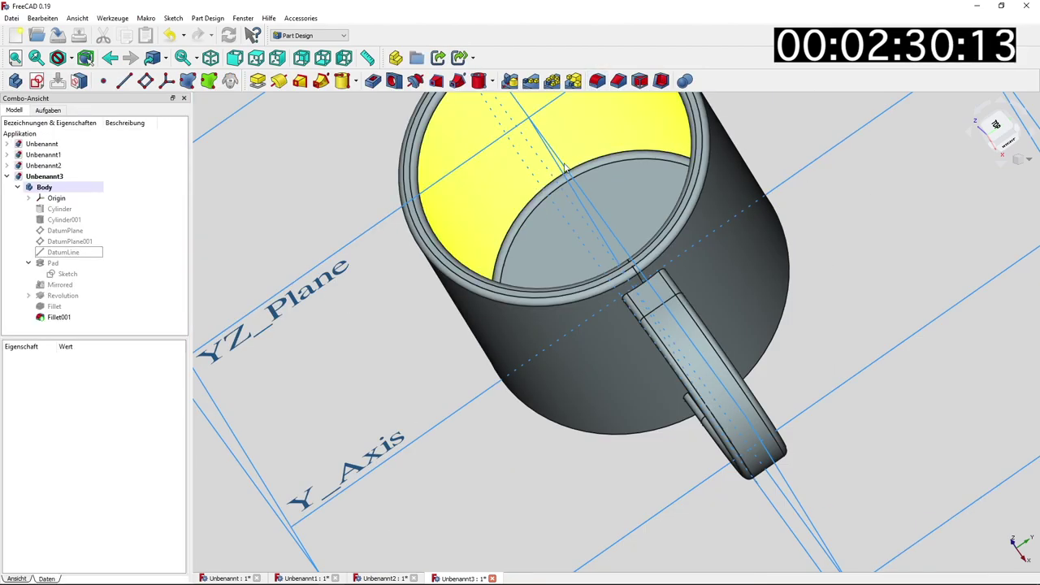
middle_click_drag(488, 309, 476, 324)
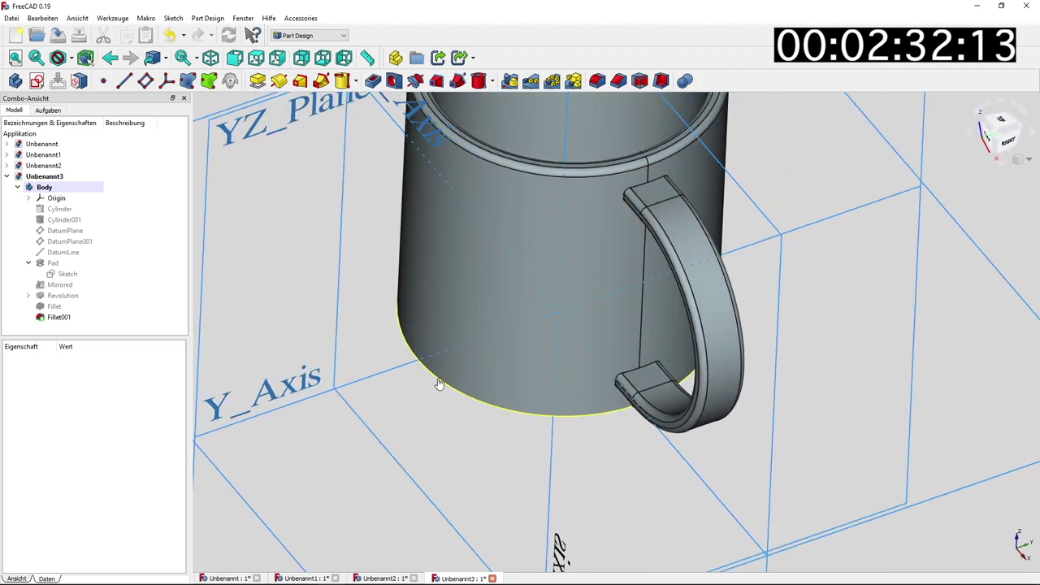
left_click(437, 382)
left_click(598, 82)
type("5mm")
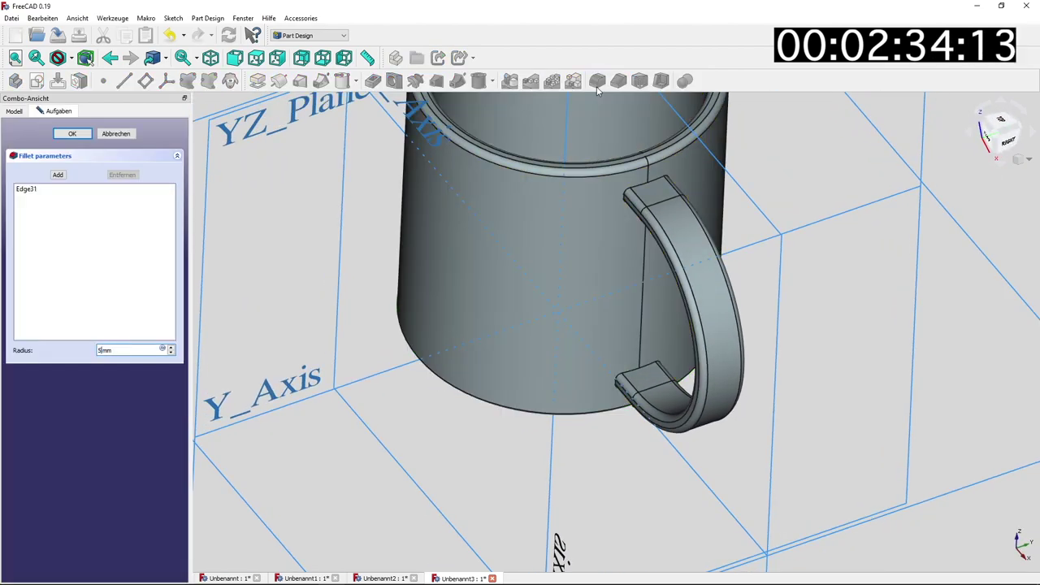
key("Return")
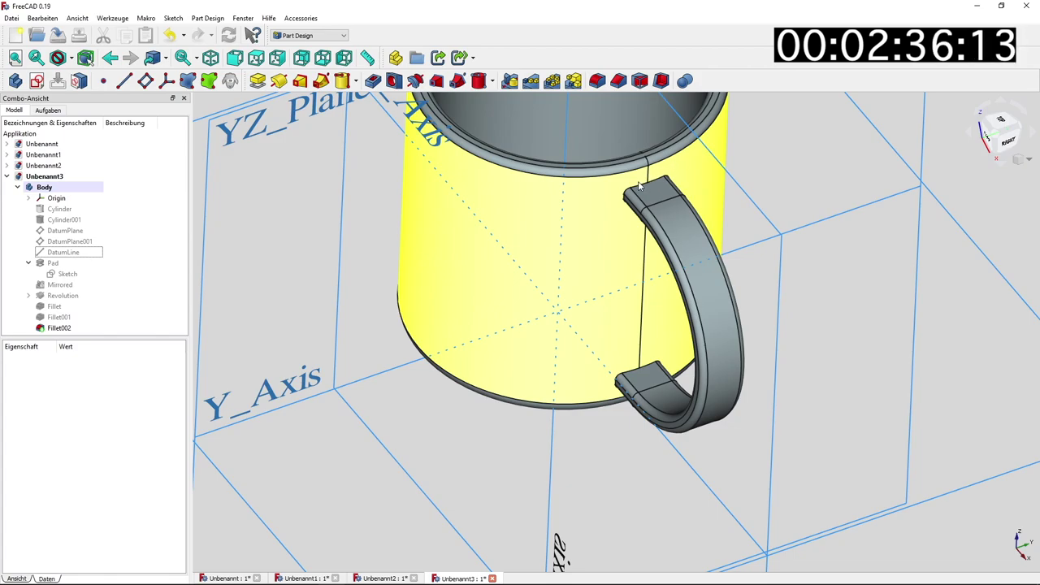
Fillet the edges where the handle meets the lugs at 2 mm.
left_click(640, 187)
scroll(638, 185, "up", 5)
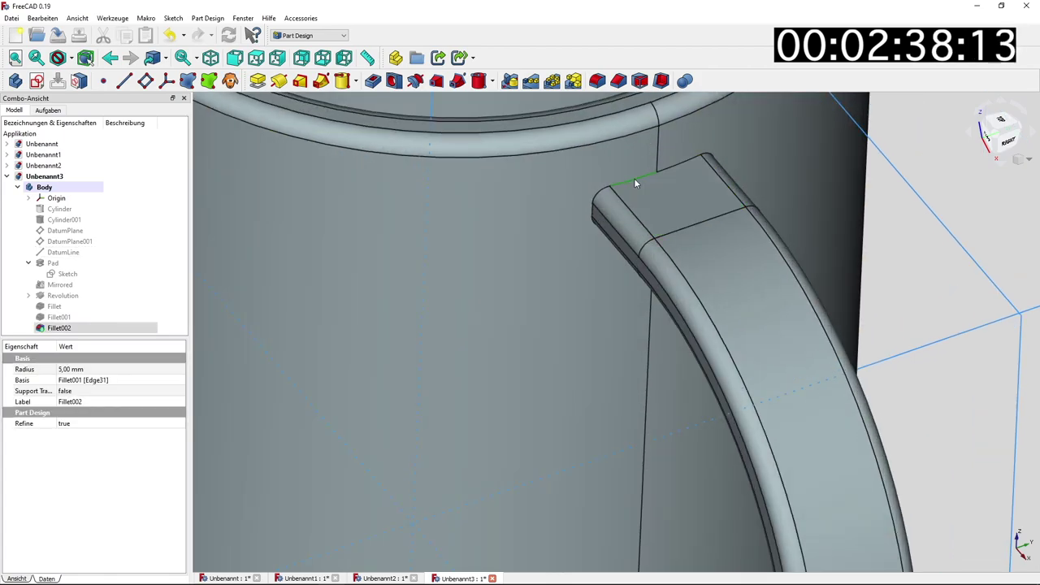
scroll(636, 355, "down", 3)
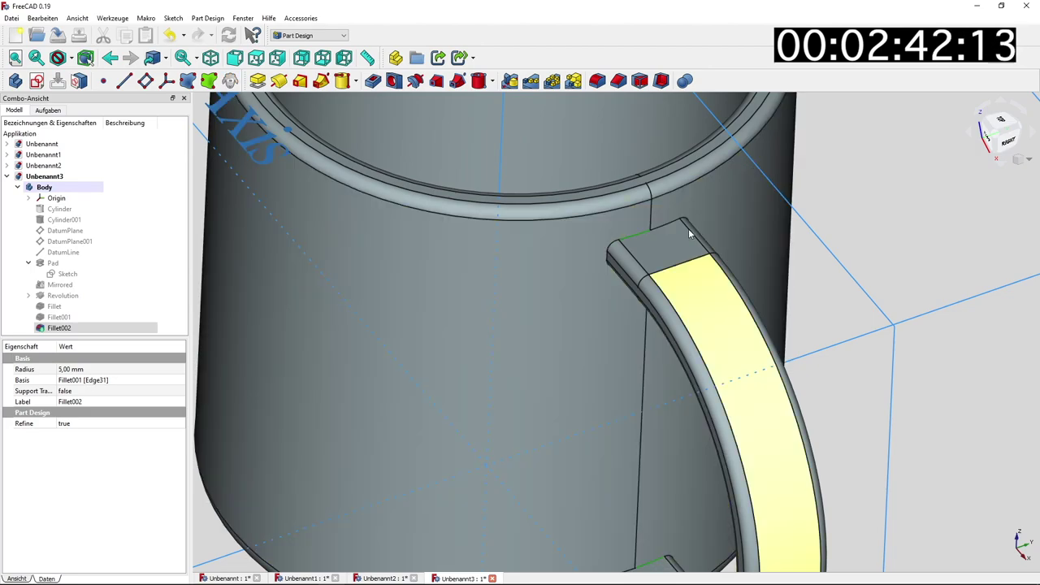
left_click(598, 81)
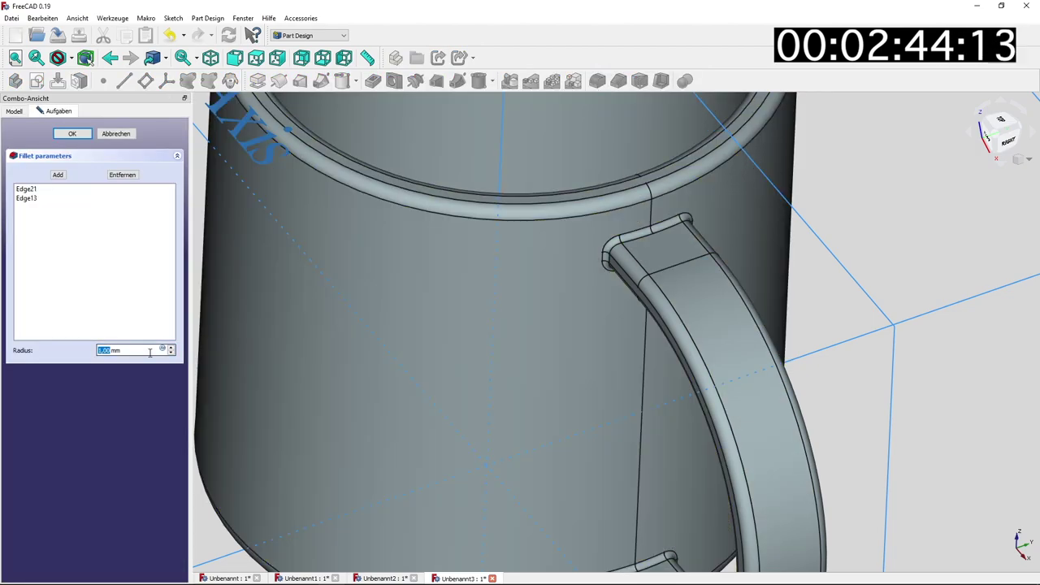
left_click(71, 133)
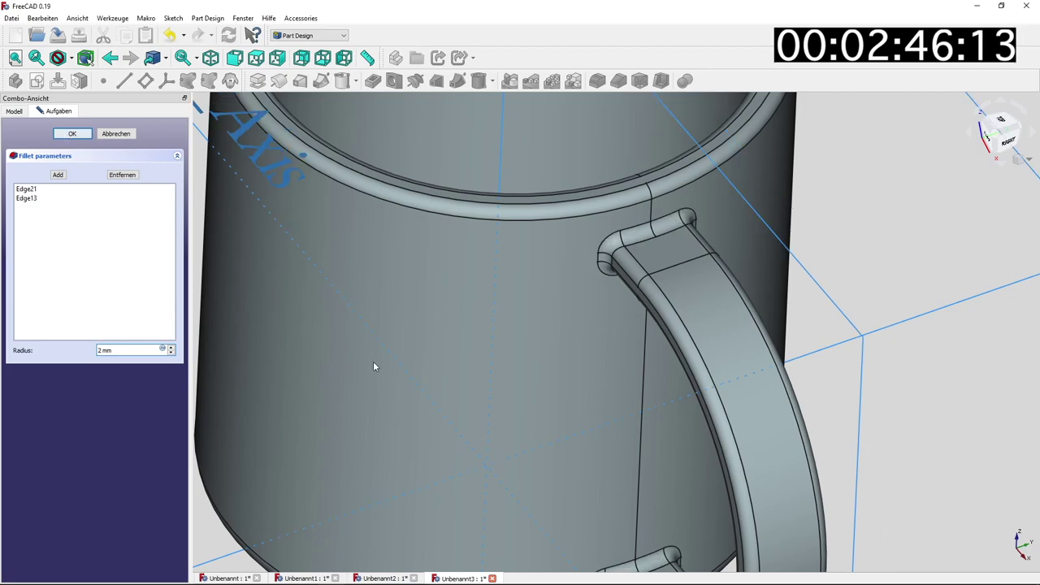